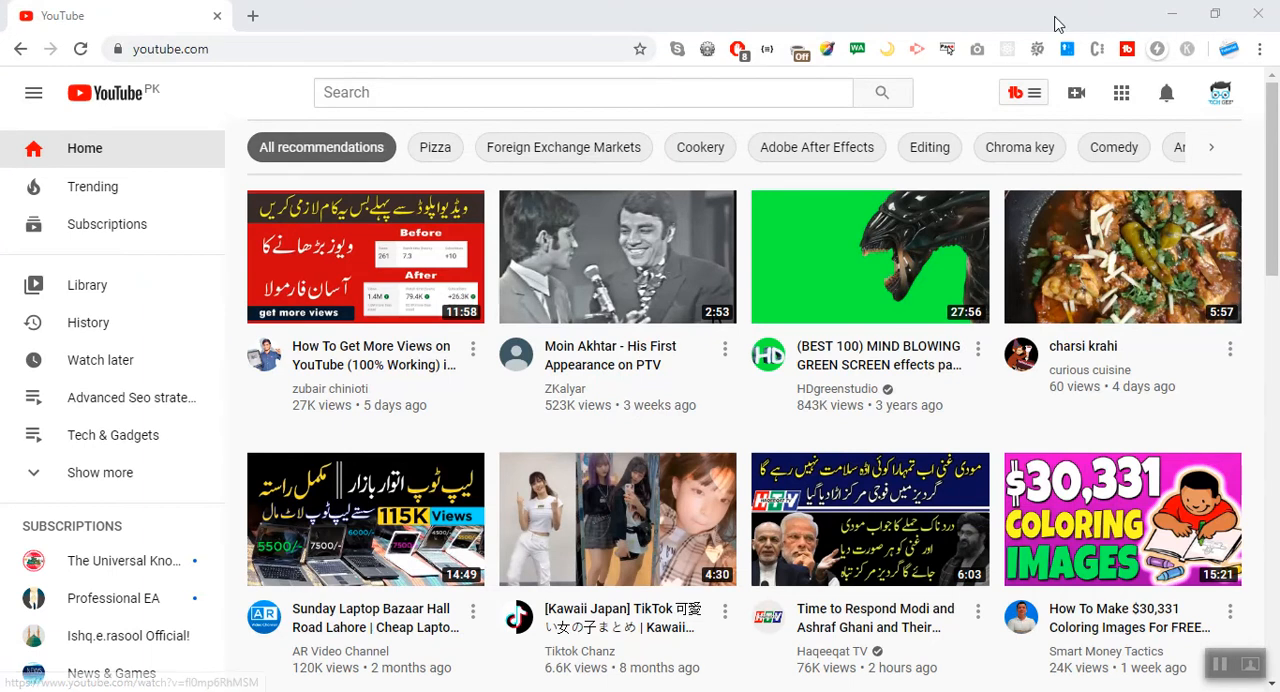
# Open the signed-in account's own channel page on YouTube.
pyautogui.click(301, 45)
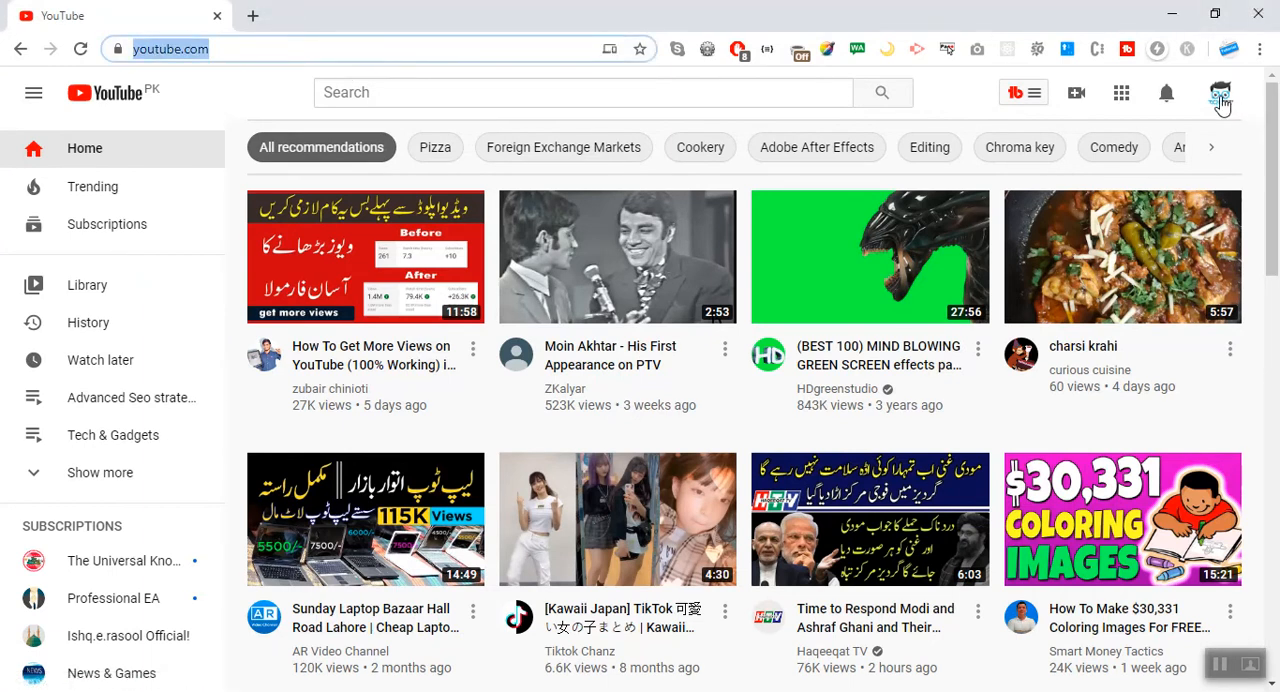
pyautogui.click(1220, 101)
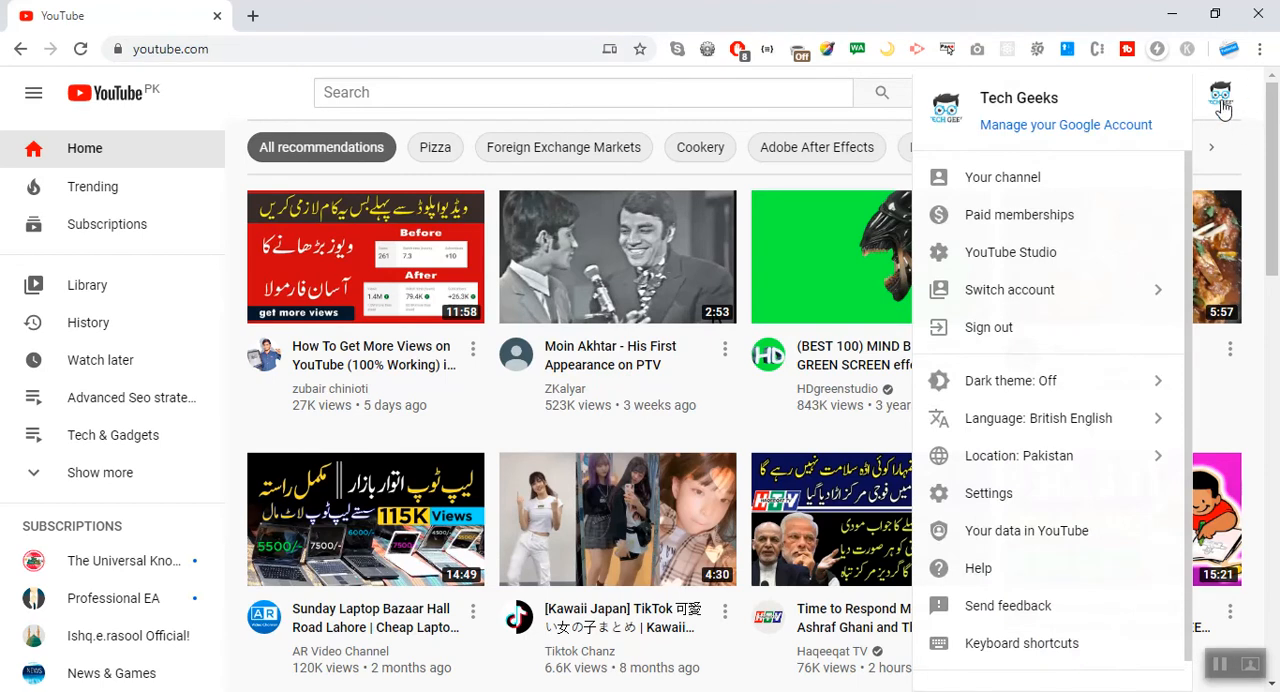
pyautogui.click(1013, 180)
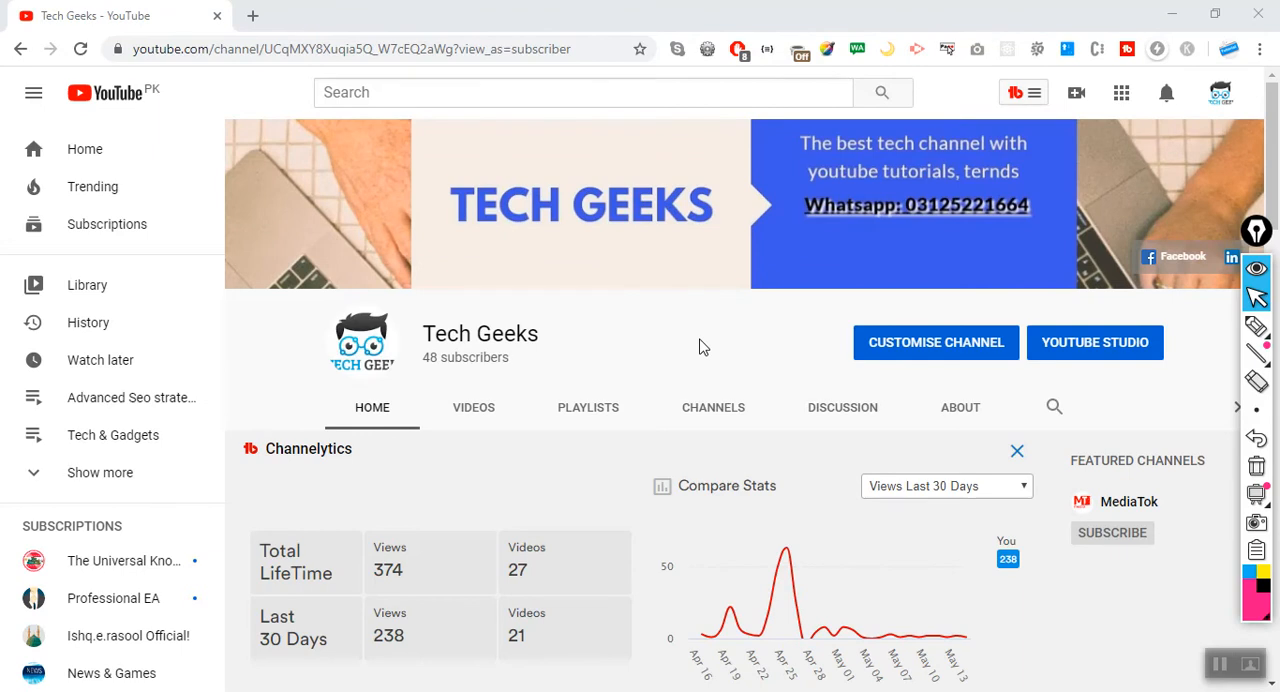
# Circle the YouTube Studio link on the channel page with the pen and clear the annotation.
pyautogui.click(1256, 326)
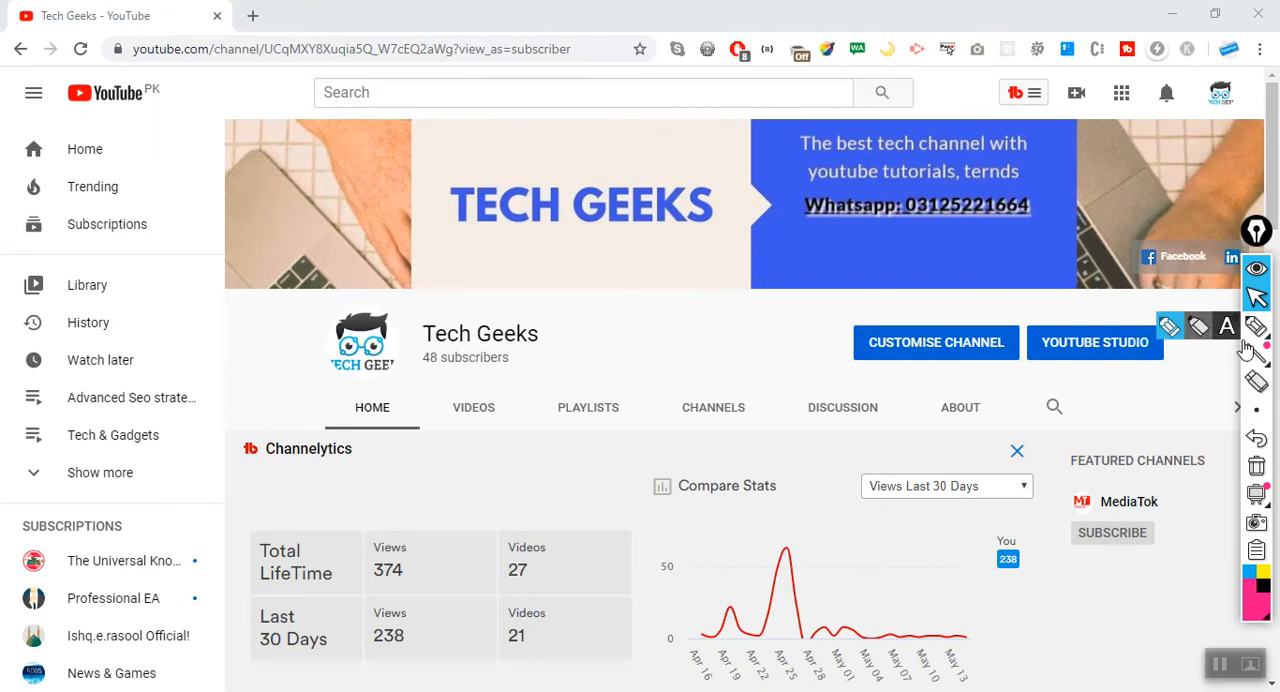
pyautogui.moveTo(1095, 312)
pyautogui.mouseDown()
pyautogui.moveTo(1058, 394)
pyautogui.moveTo(1177, 343)
pyautogui.moveTo(1088, 314)
pyautogui.mouseUp()
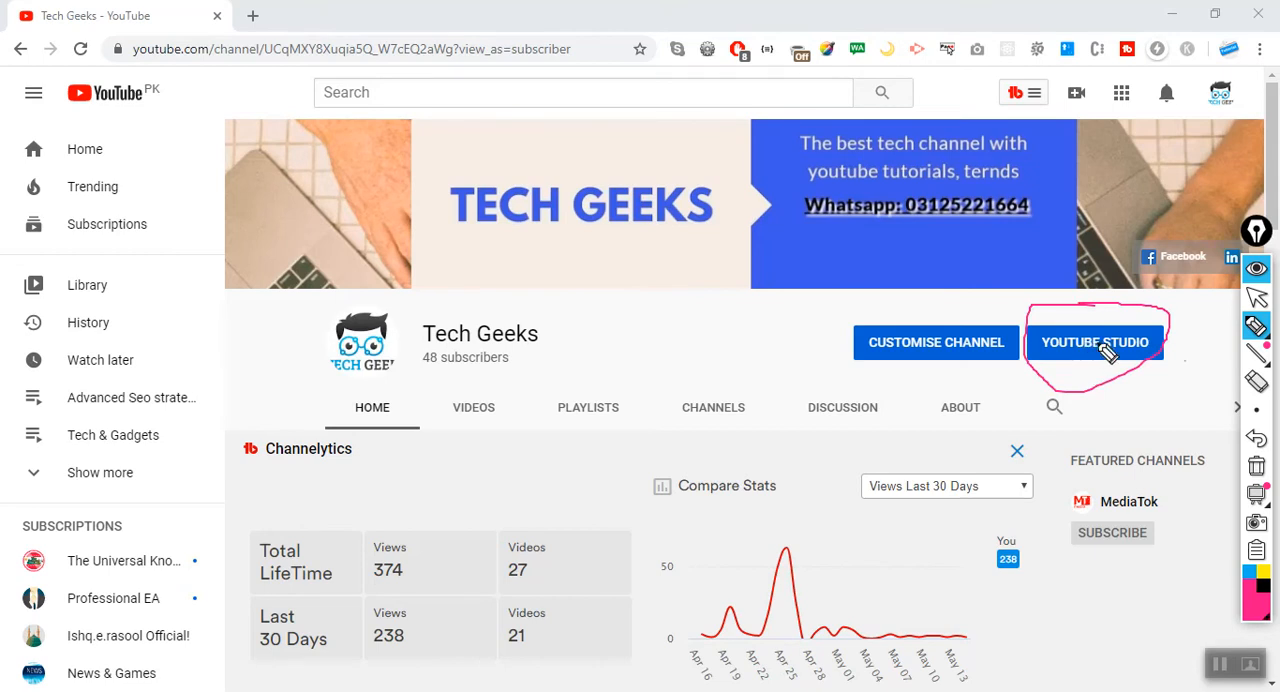
pyautogui.click(1256, 466)
pyautogui.click(1256, 297)
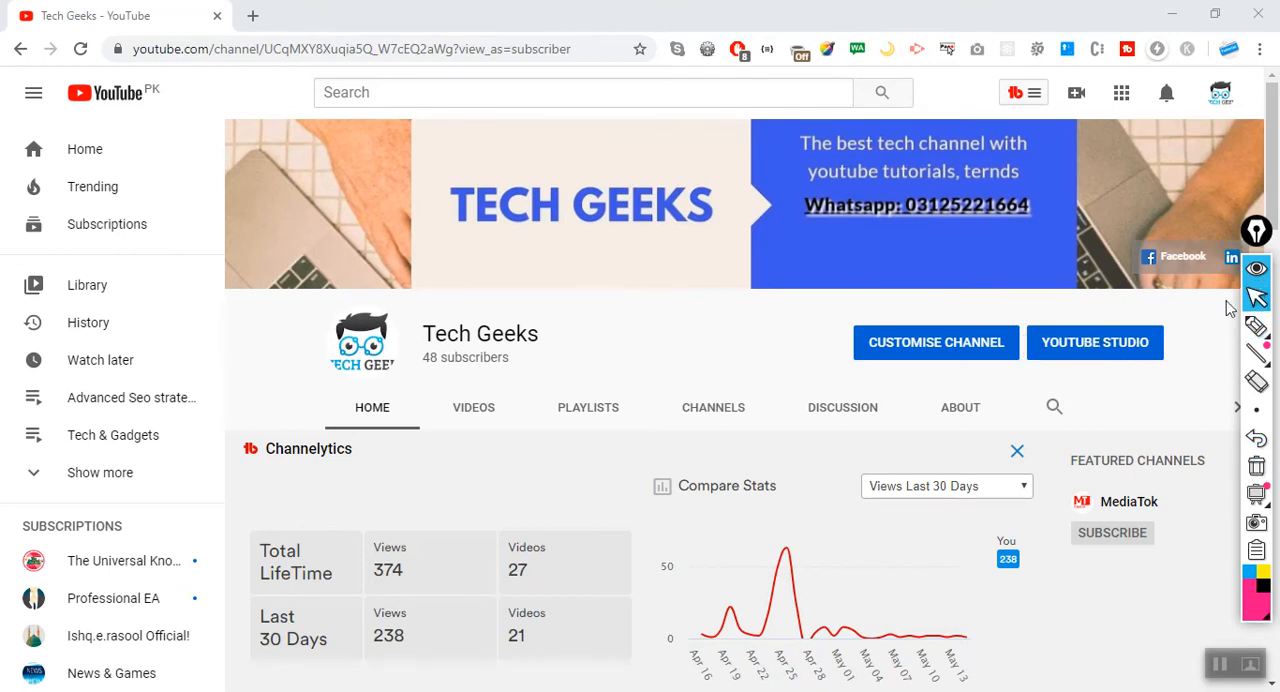
# Open YouTube Studio for the channel and look over the channel dashboard.
pyautogui.click(1116, 354)
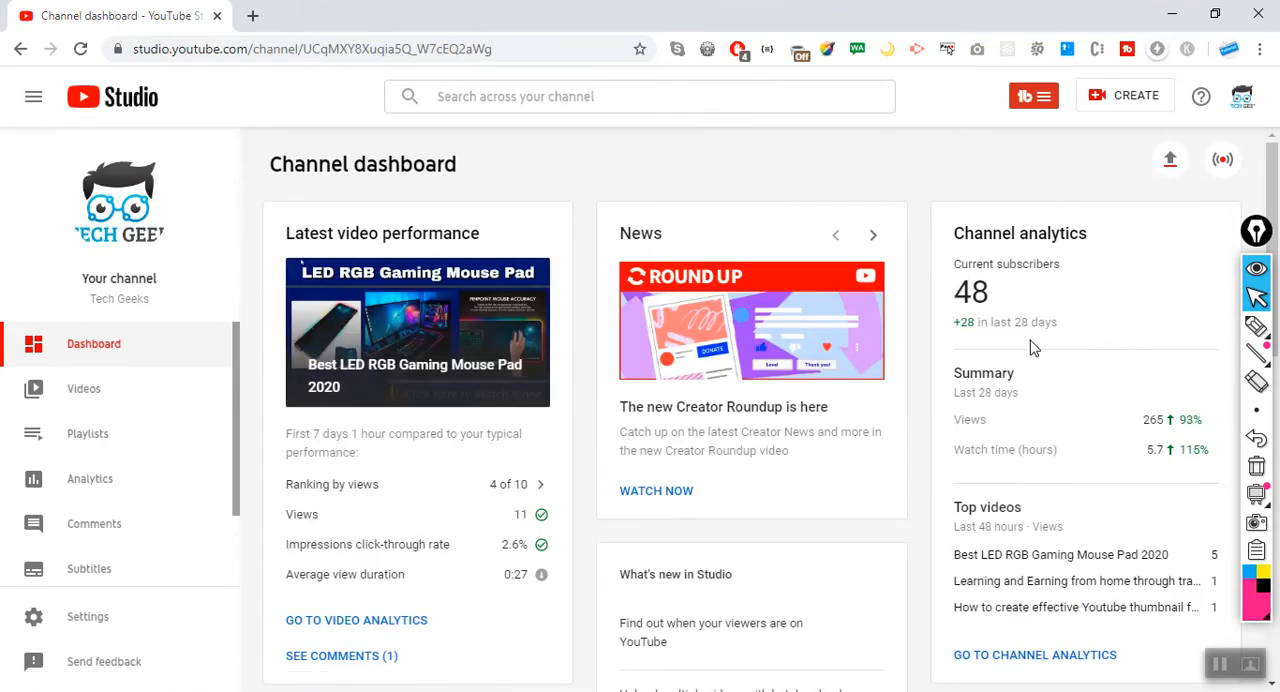
pyautogui.scroll(-3, 1034, 346)
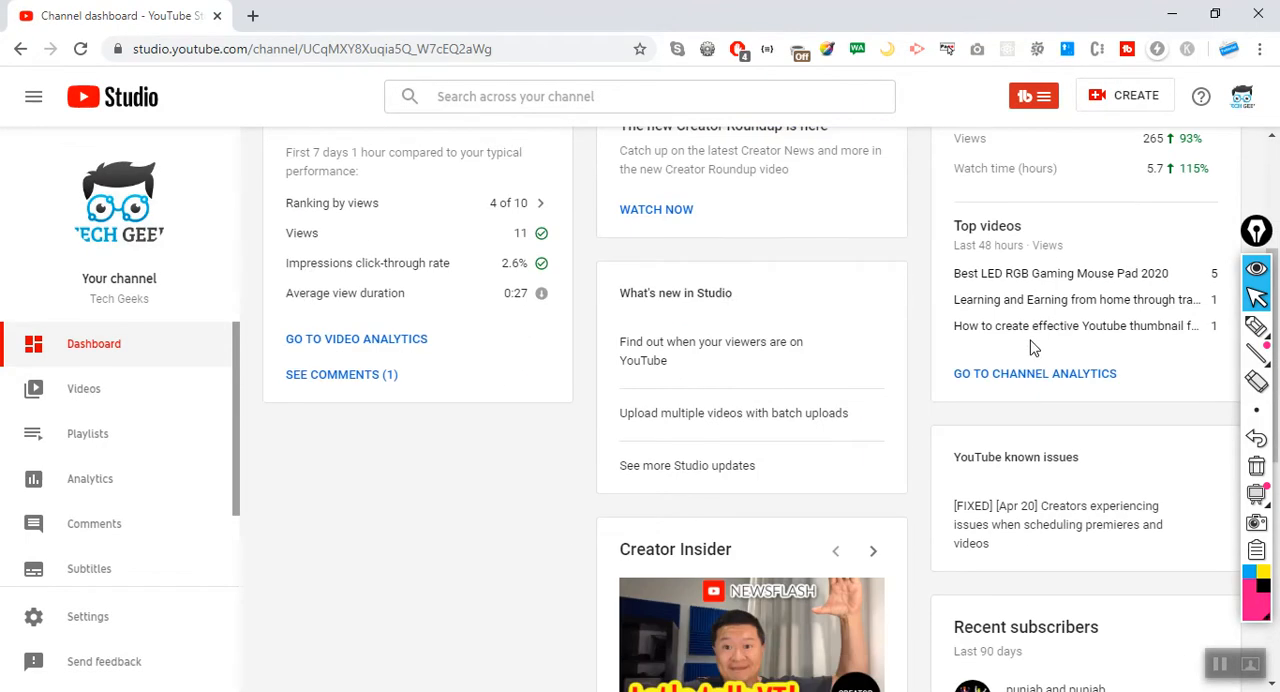
pyautogui.scroll(1, 1034, 346)
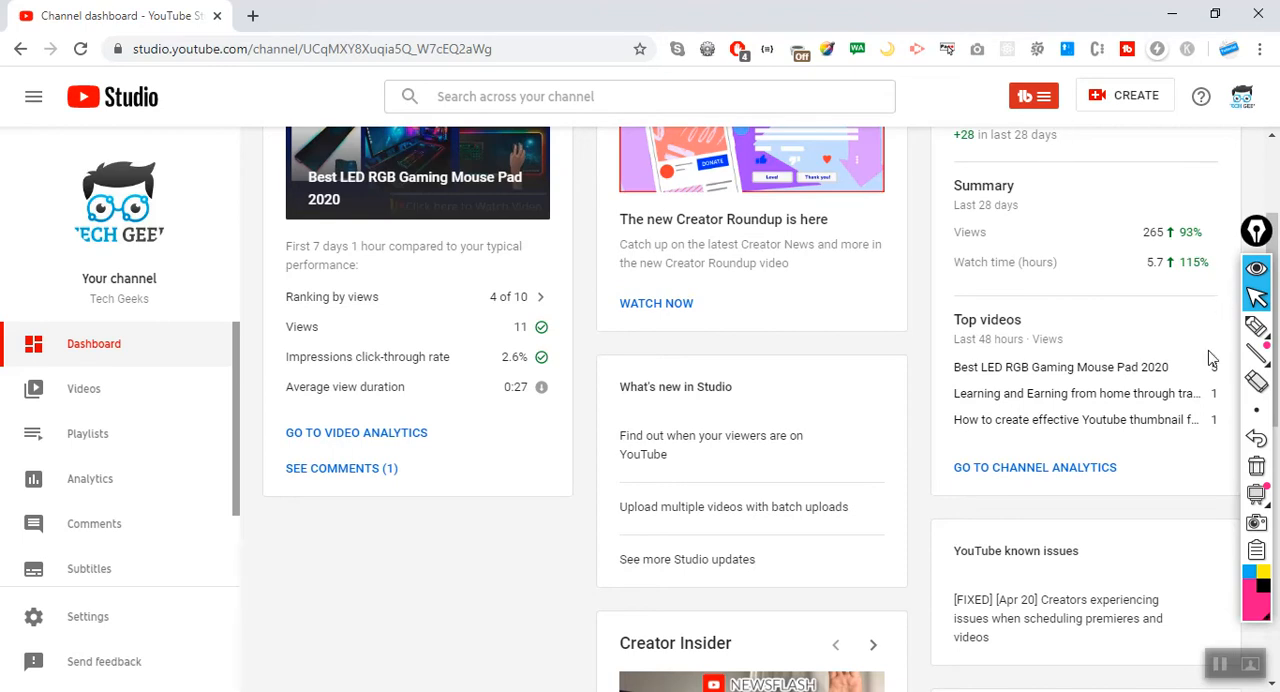
# Mark the TubeBuddy menu and the Videos entry with the pen and clear the annotations.
pyautogui.click(1256, 327)
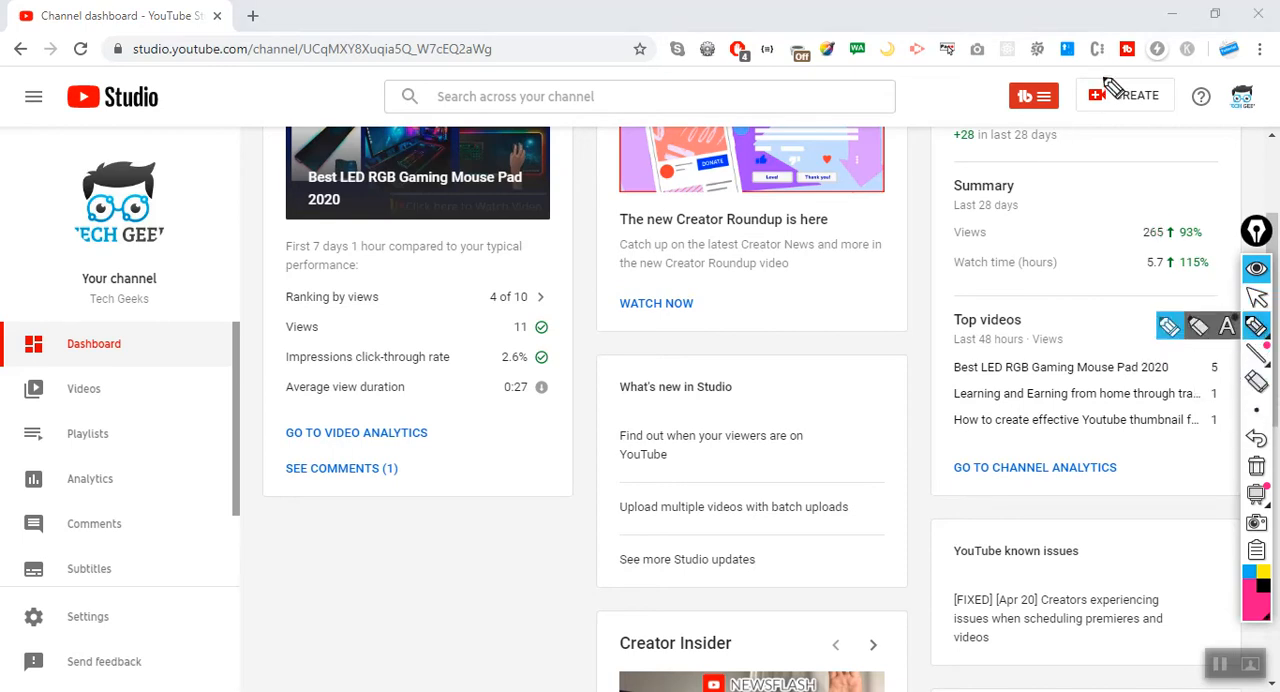
pyautogui.moveTo(1058, 88)
pyautogui.mouseDown()
pyautogui.moveTo(945, 90)
pyautogui.moveTo(1078, 68)
pyautogui.moveTo(1050, 72)
pyautogui.mouseUp()
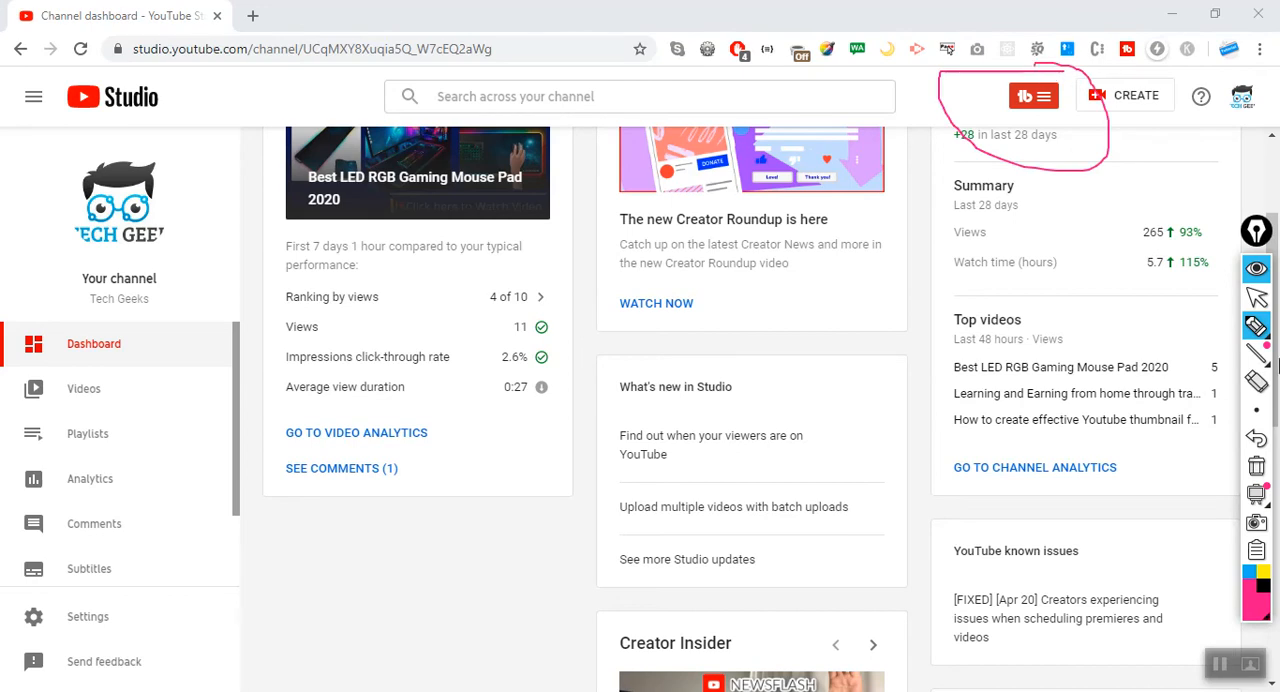
pyautogui.click(1256, 466)
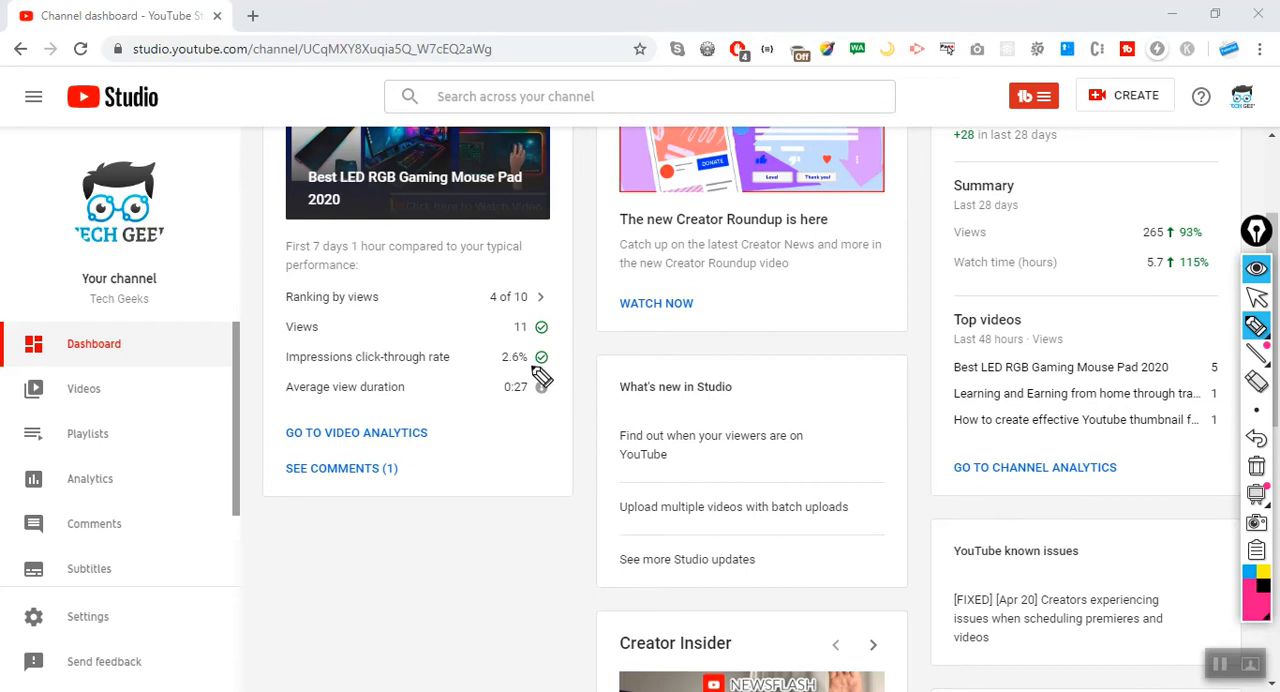
pyautogui.moveTo(118, 390); pyautogui.dragTo(345, 392)
pyautogui.moveTo(120, 388)
pyautogui.mouseDown()
pyautogui.moveTo(165, 372)
pyautogui.moveTo(66, 398)
pyautogui.moveTo(172, 398)
pyautogui.moveTo(96, 398)
pyautogui.mouseUp()
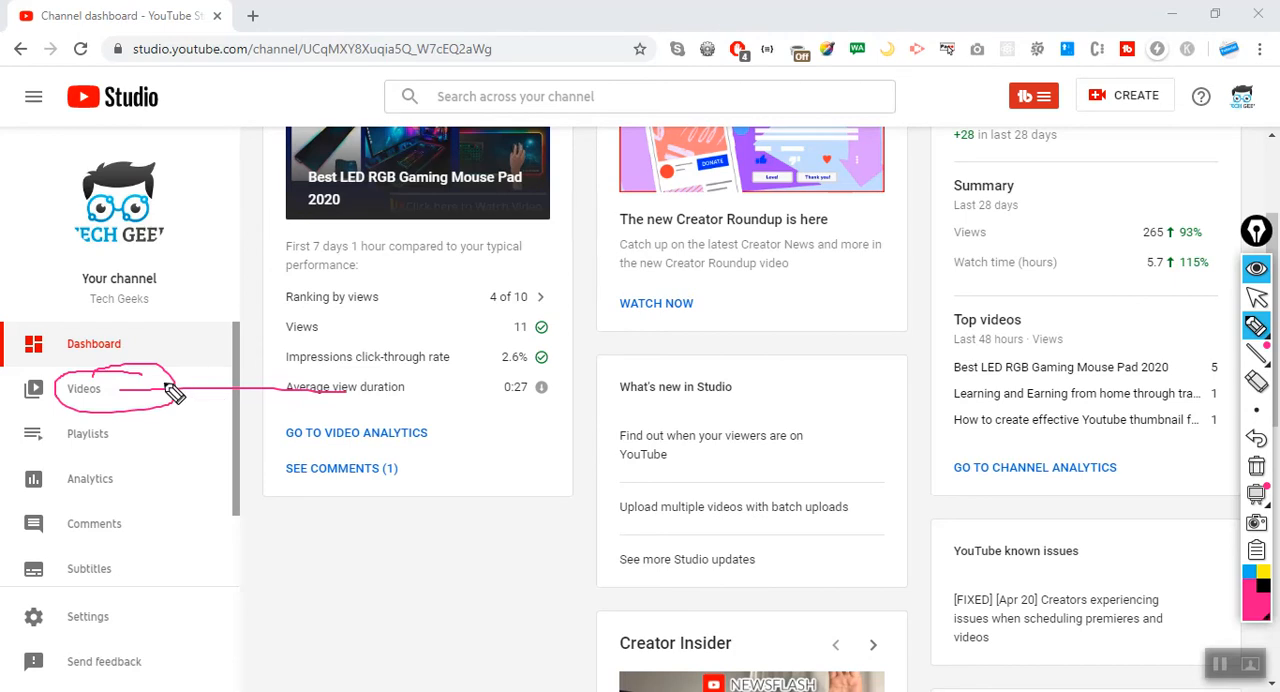
pyautogui.moveTo(1042, 96)
pyautogui.mouseDown()
pyautogui.moveTo(1000, 92)
pyautogui.moveTo(1050, 125)
pyautogui.moveTo(1072, 48)
pyautogui.mouseUp()
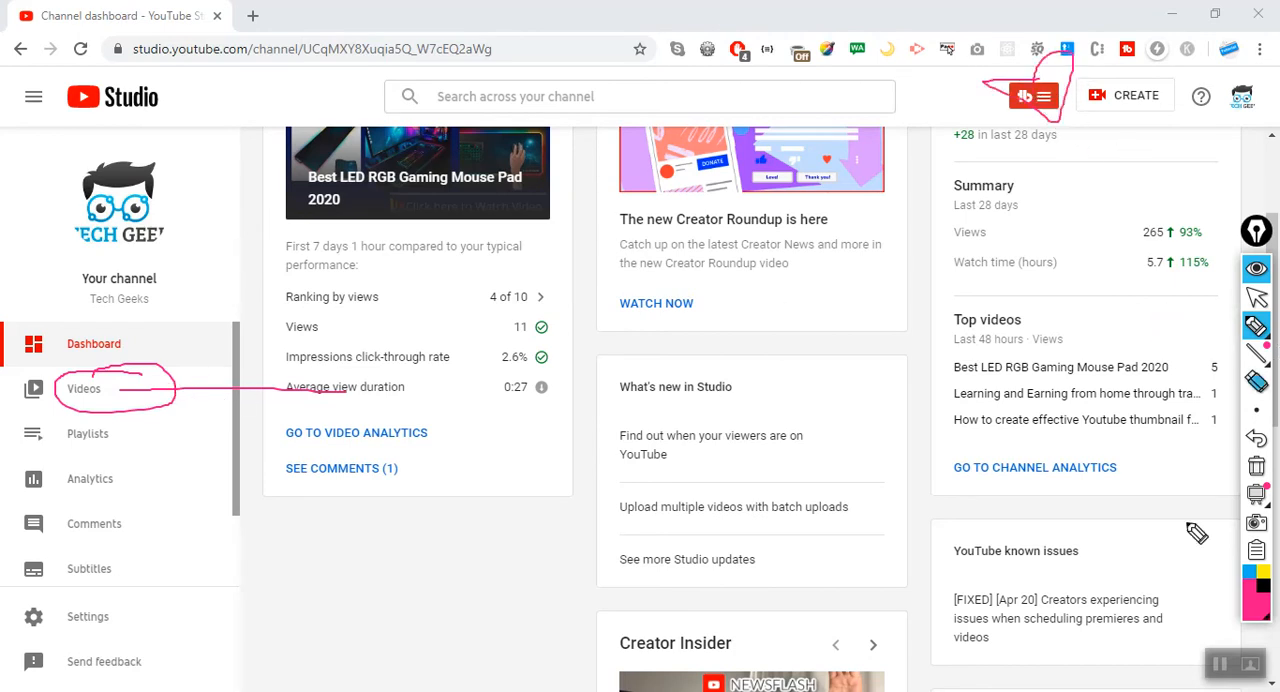
pyautogui.click(1257, 466)
pyautogui.click(1257, 297)
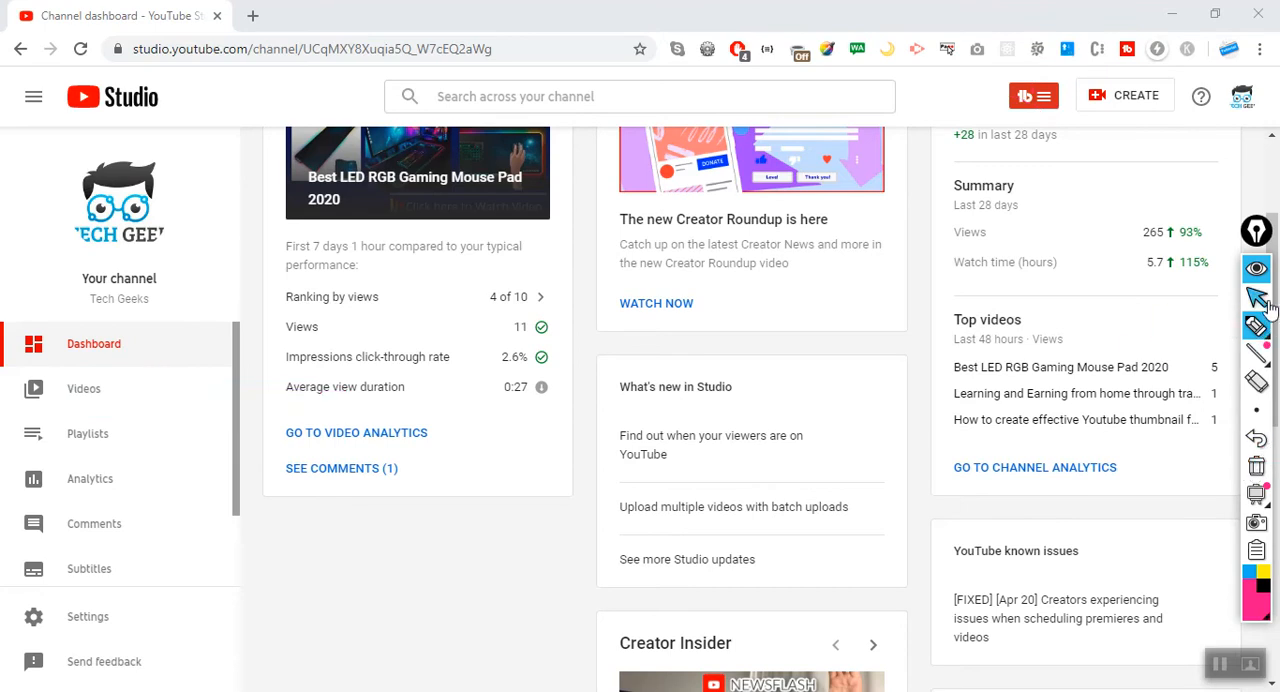
# Launch SEO Studio from TubeBuddy's extension tools, circling its entry with the pen and clearing the mark beforehand.
pyautogui.click(1032, 106)
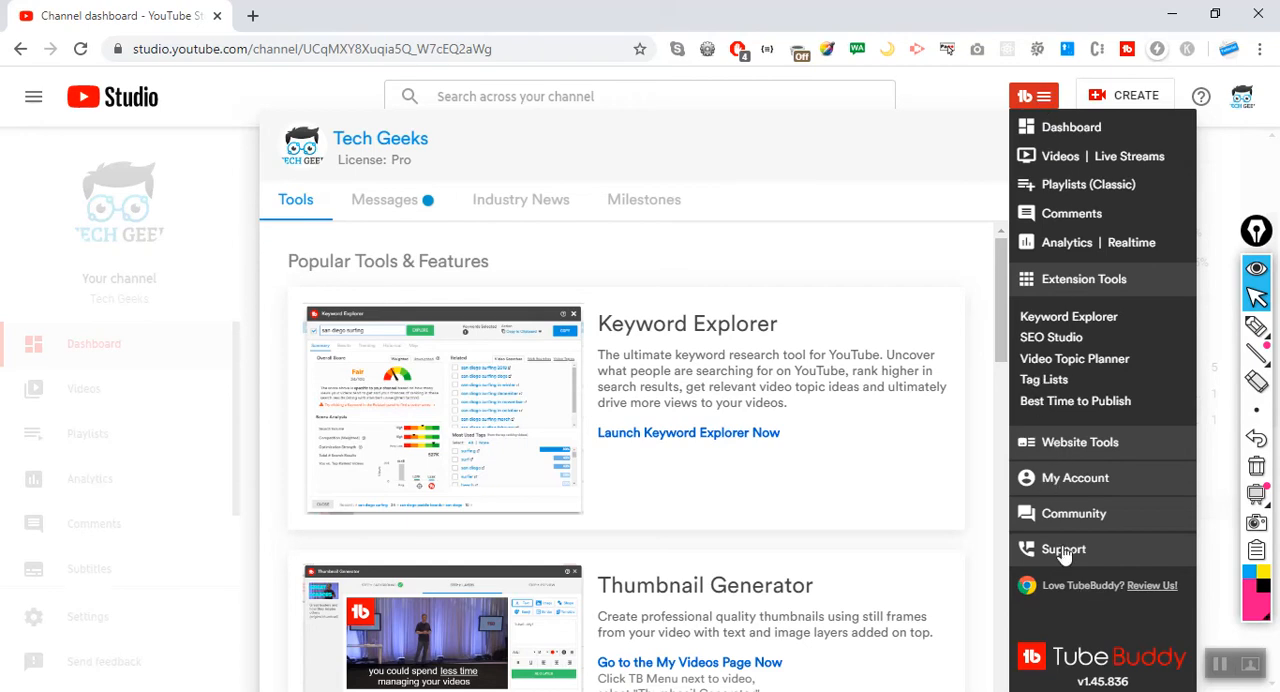
pyautogui.click(1256, 326)
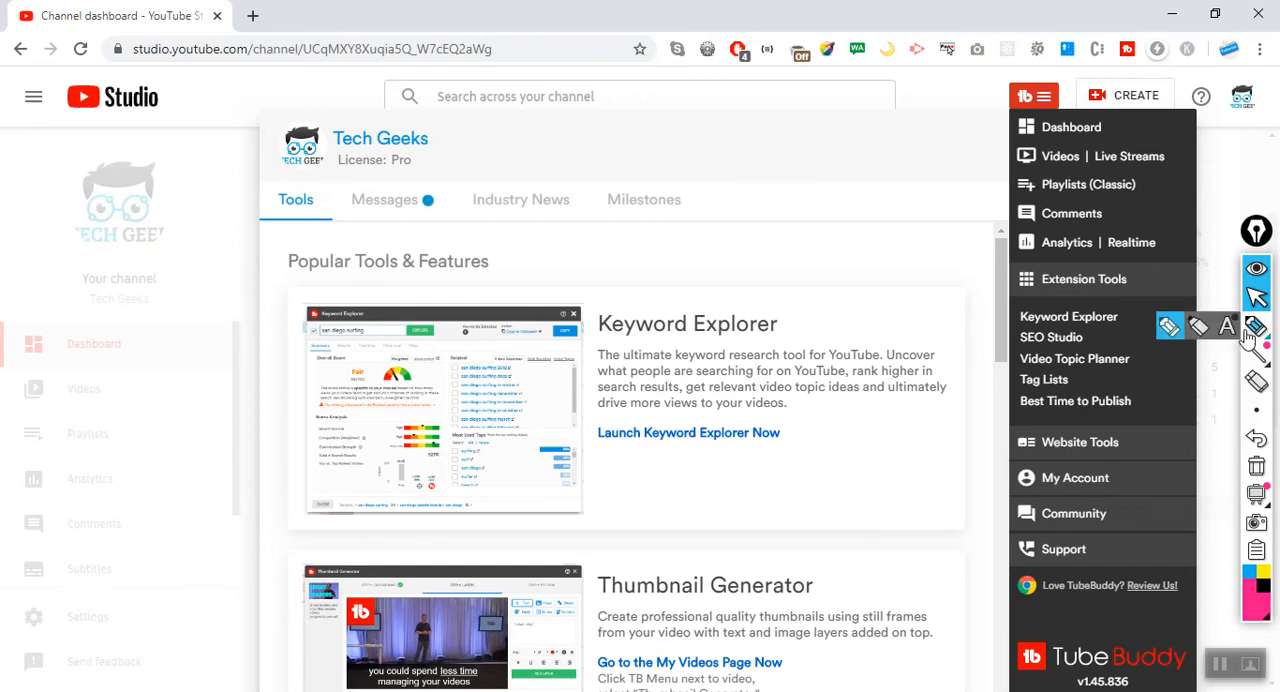
pyautogui.moveTo(1088, 331)
pyautogui.mouseDown()
pyautogui.moveTo(1020, 334)
pyautogui.moveTo(1060, 360)
pyautogui.moveTo(1100, 358)
pyautogui.mouseUp()
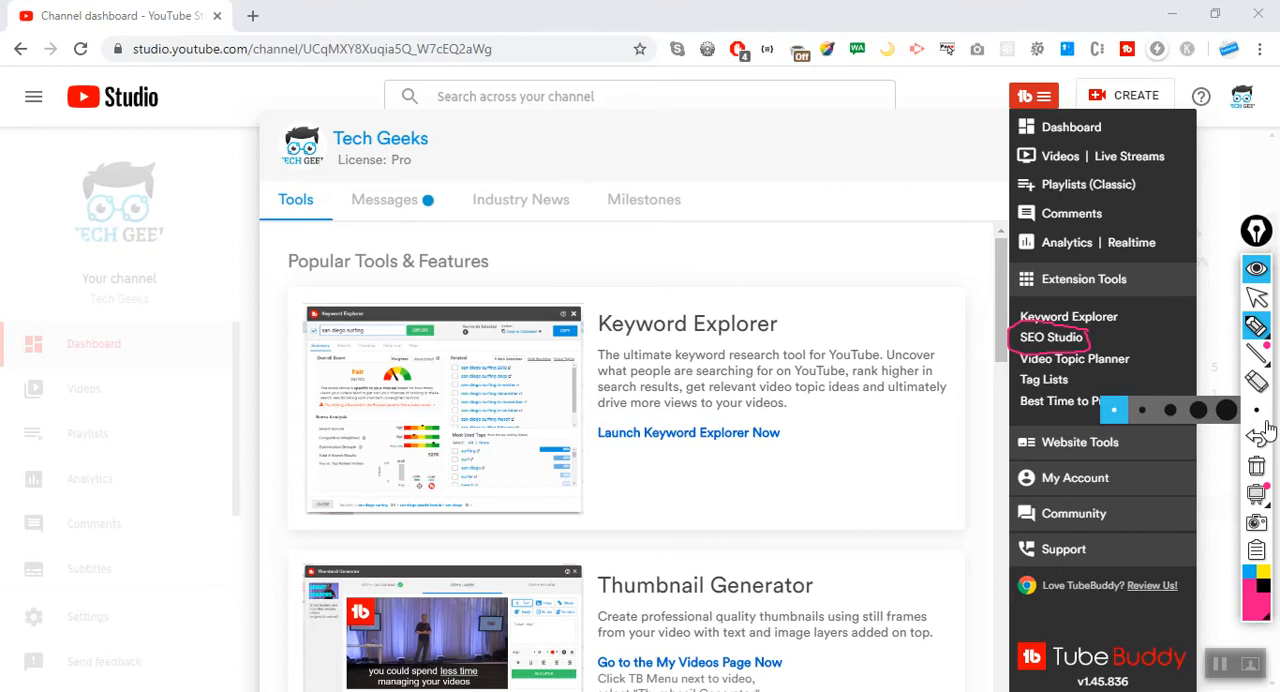
pyautogui.click(1258, 452)
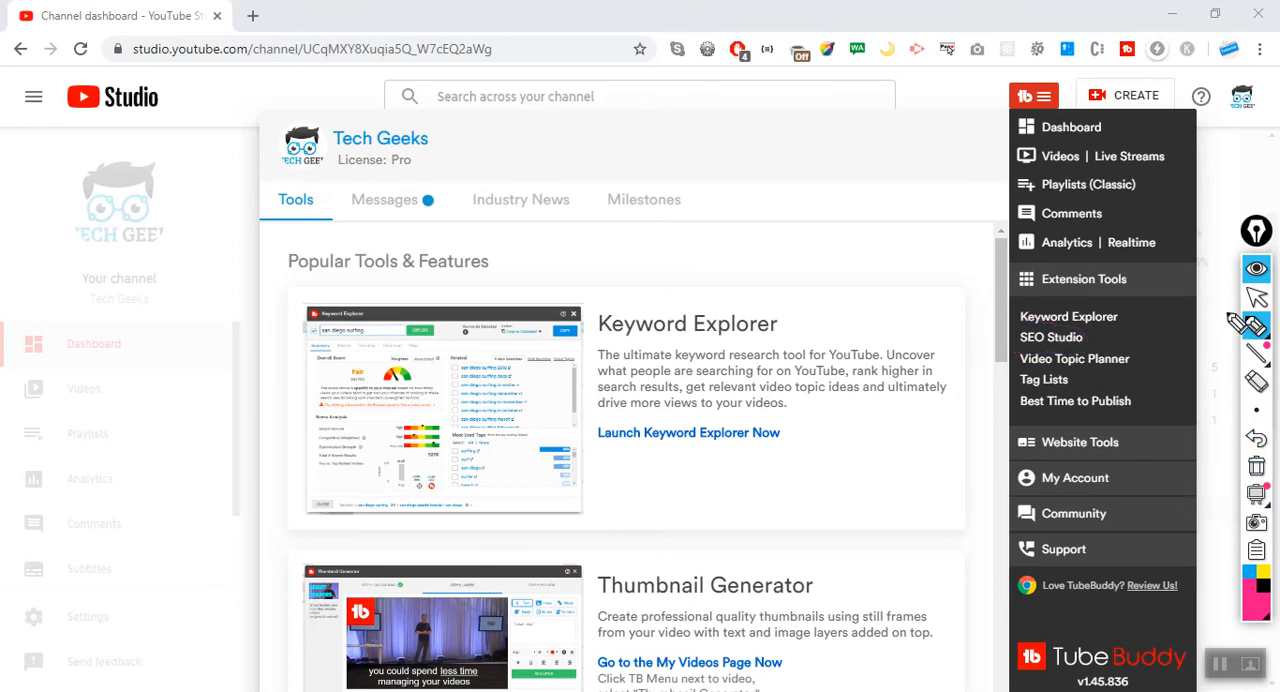
pyautogui.click(1258, 297)
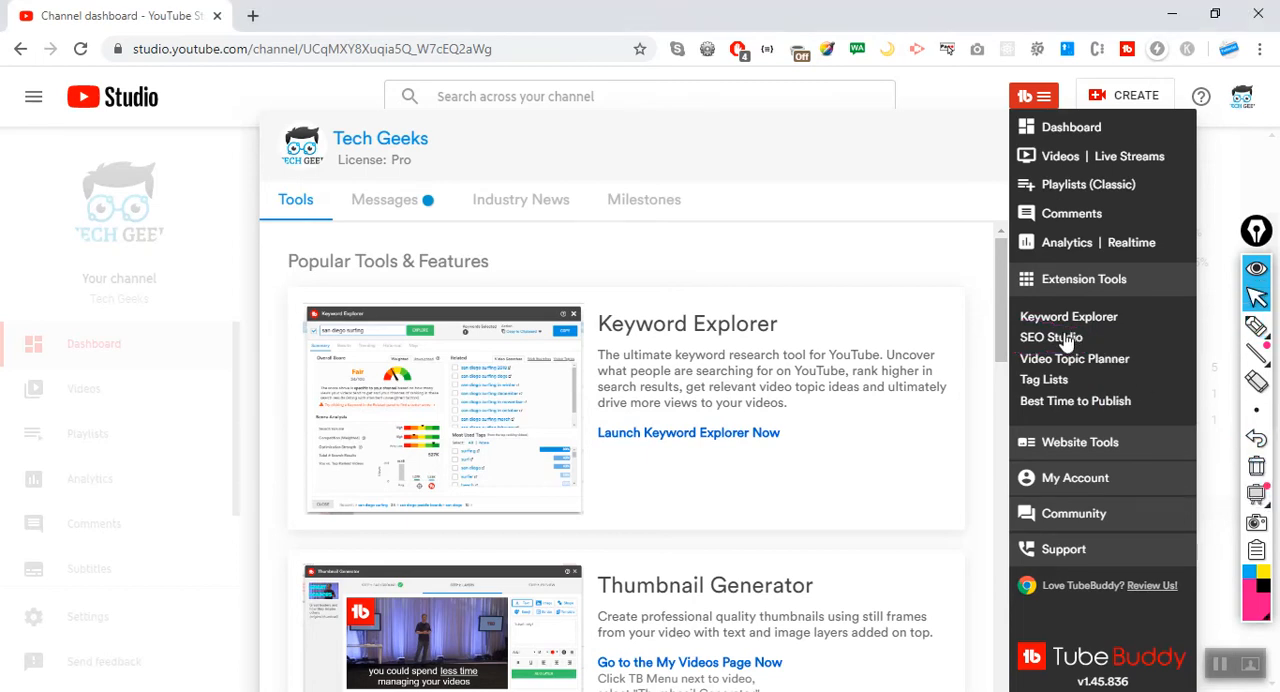
pyautogui.click(1062, 338)
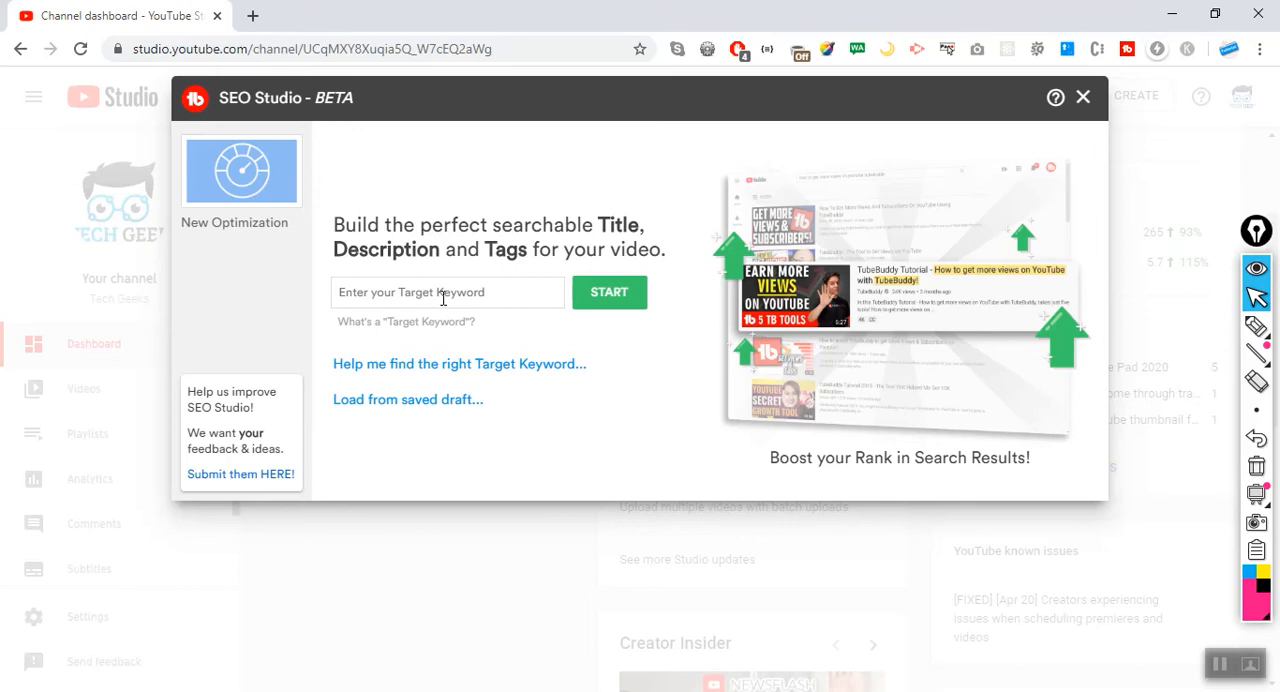
# Enter "tubebuddy seo studio tool tutorial" as the target keyword and start the new optimization.
pyautogui.write('tubebuddy seo studio to')
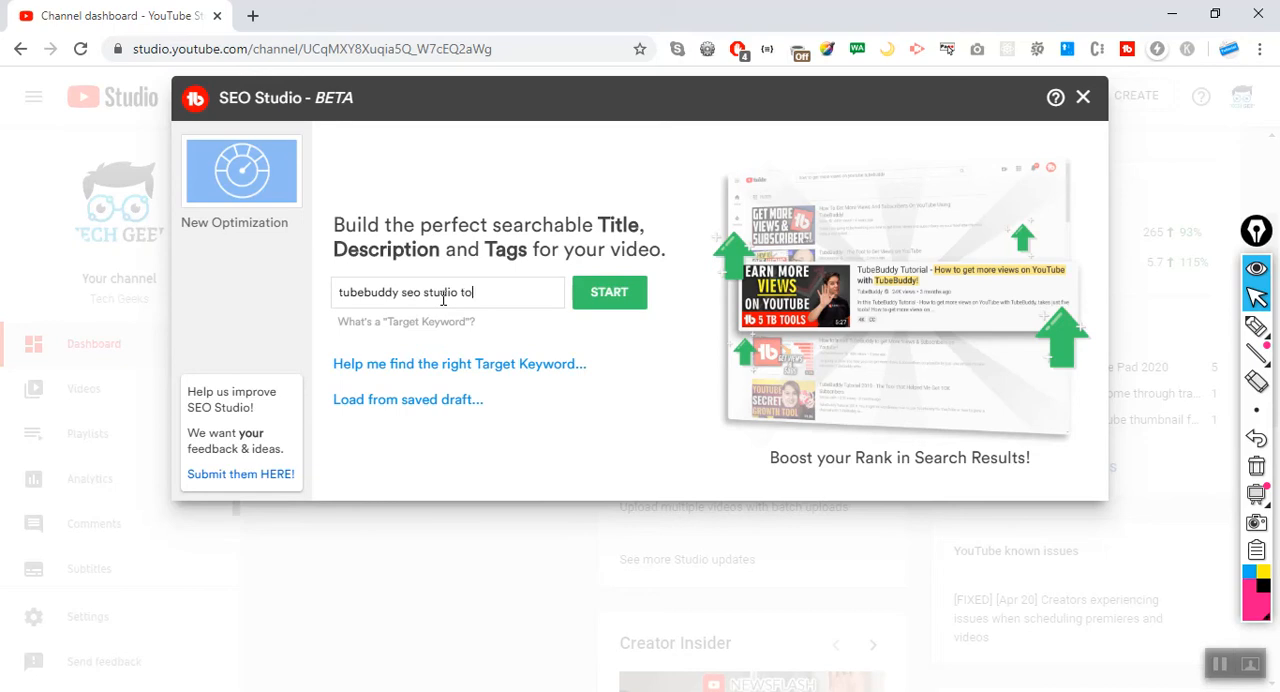
pyautogui.write('ol tutorial')
pyautogui.moveTo(540, 292); pyautogui.dragTo(339, 303)
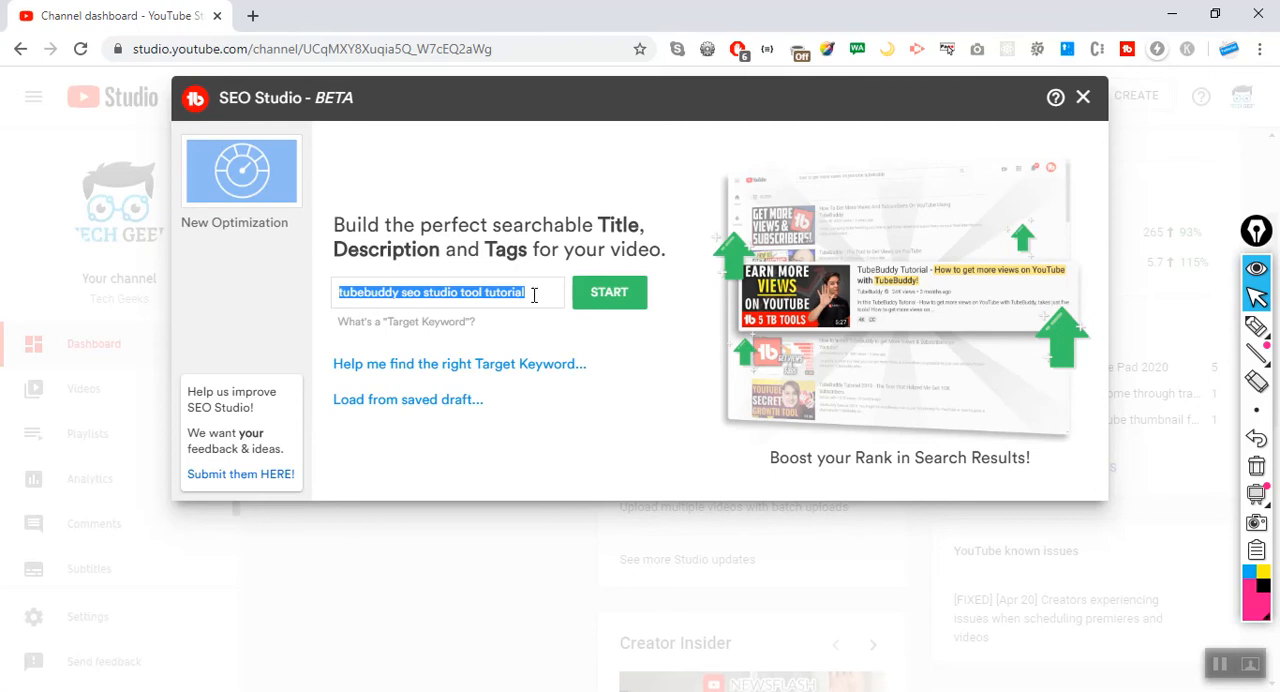
pyautogui.moveTo(544, 292); pyautogui.dragTo(334, 296)
pyautogui.click(528, 293)
pyautogui.moveTo(537, 292); pyautogui.dragTo(334, 294)
pyautogui.click(612, 293)
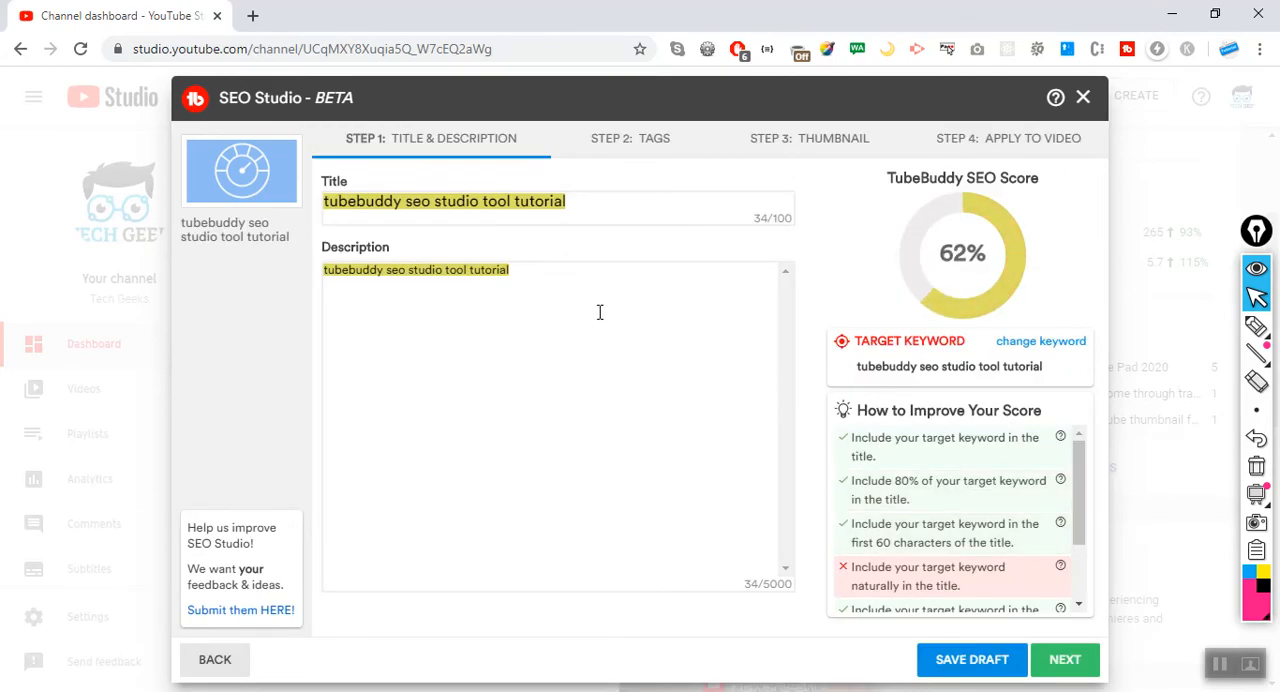
# Check the keyword text placed in the optimization's title and description.
pyautogui.click(600, 312)
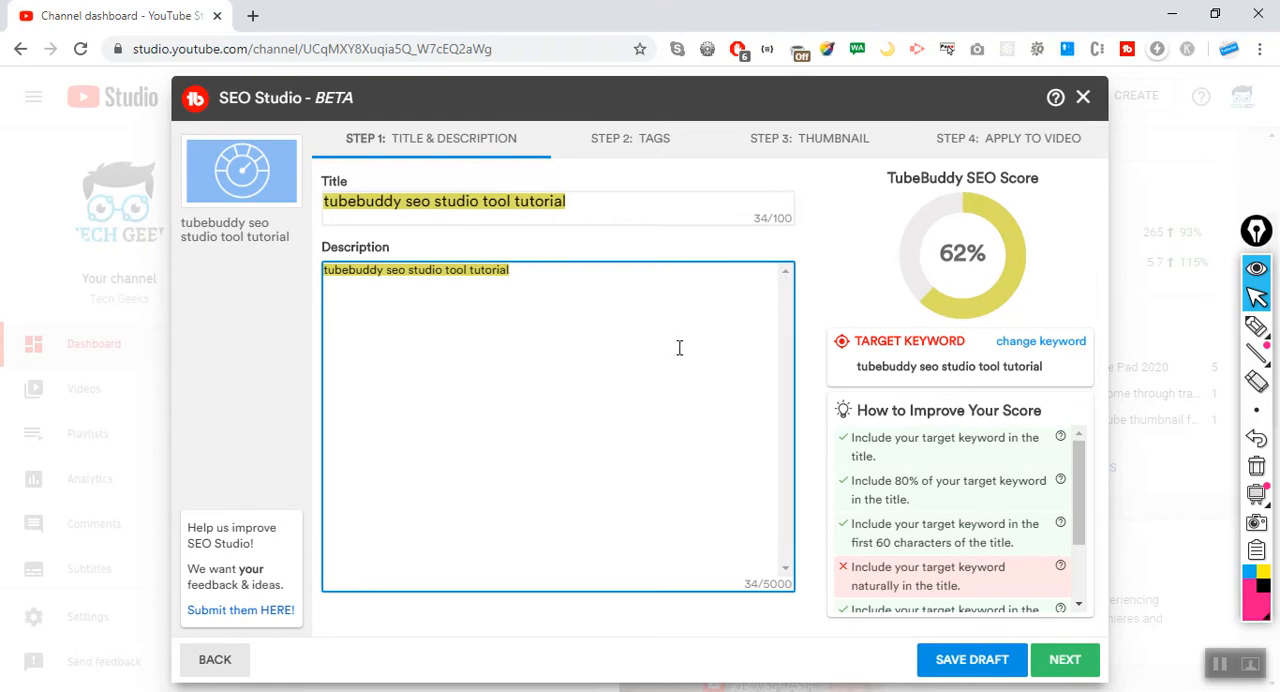
pyautogui.click(492, 201)
pyautogui.click(514, 280)
# Mark the target keyword below the SEO score with the pen and clear the annotation.
pyautogui.click(1256, 326)
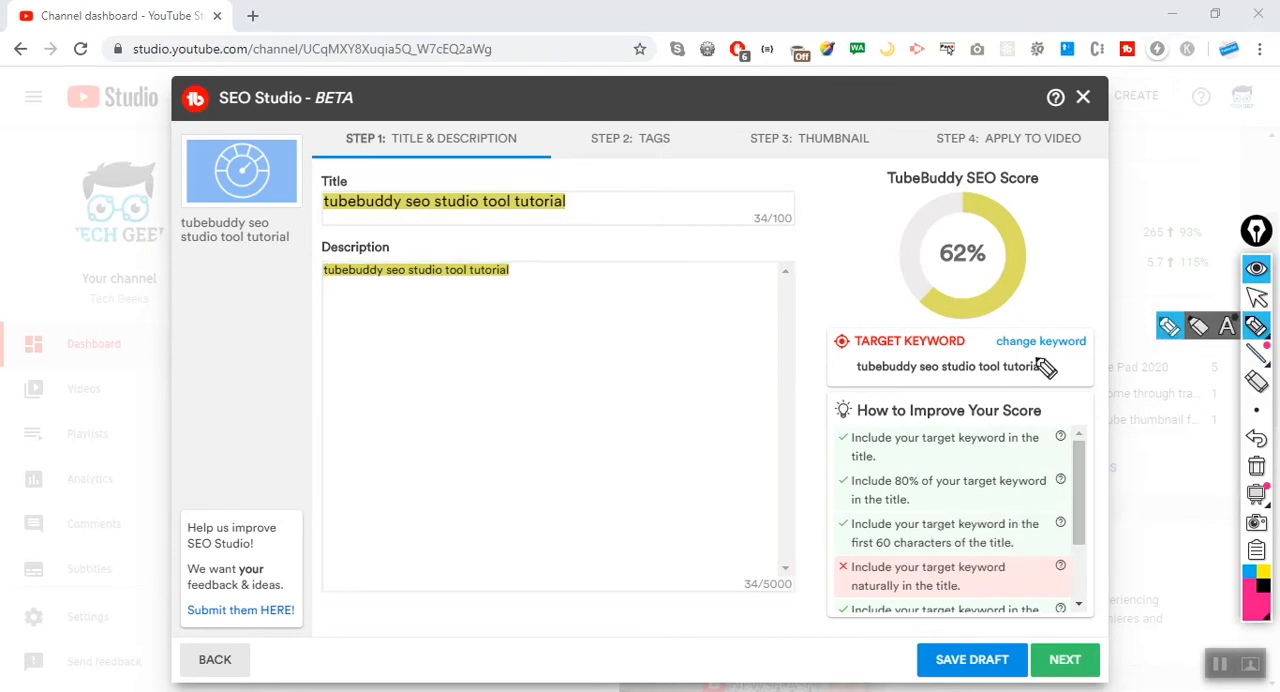
pyautogui.moveTo(980, 367)
pyautogui.mouseDown()
pyautogui.moveTo(845, 570)
pyautogui.moveTo(1151, 557)
pyautogui.moveTo(1040, 405)
pyautogui.moveTo(935, 378)
pyautogui.mouseUp()
pyautogui.click(1256, 466)
pyautogui.click(1257, 297)
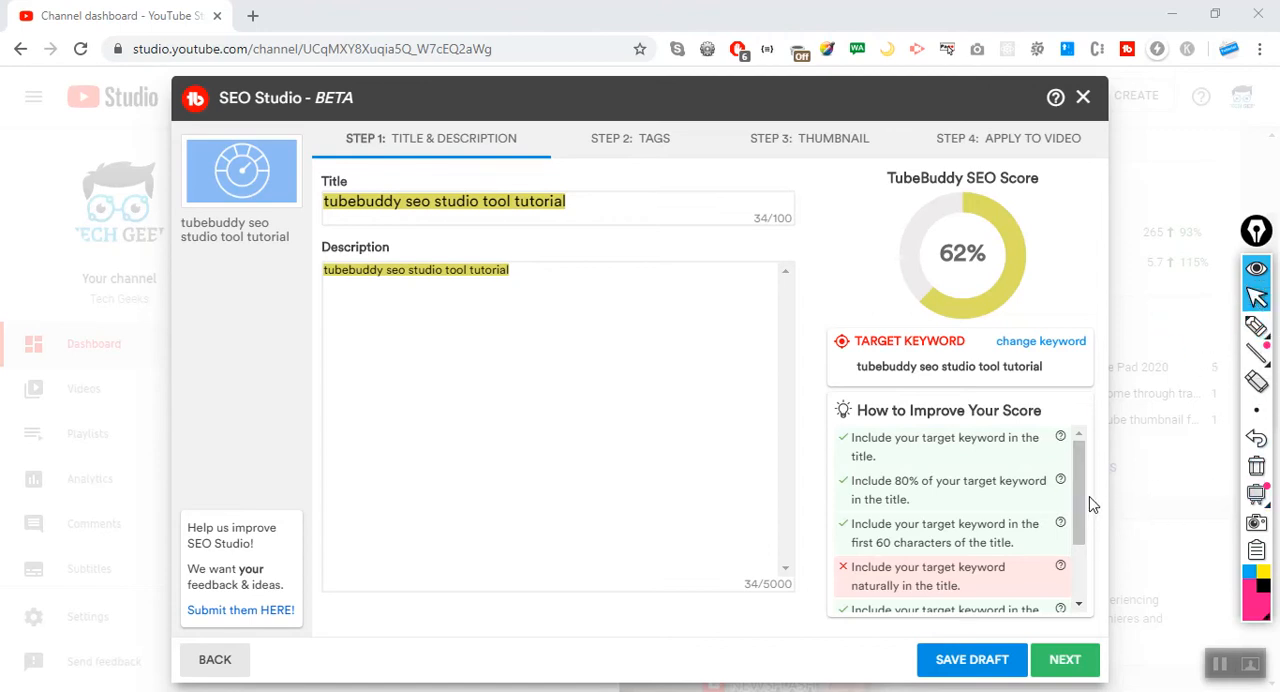
# Review the score improvement checklist against the keyword text in the title.
pyautogui.moveTo(1077, 498)
pyautogui.mouseDown()
pyautogui.moveTo(1080, 541)
pyautogui.moveTo(1074, 484)
pyautogui.mouseUp()
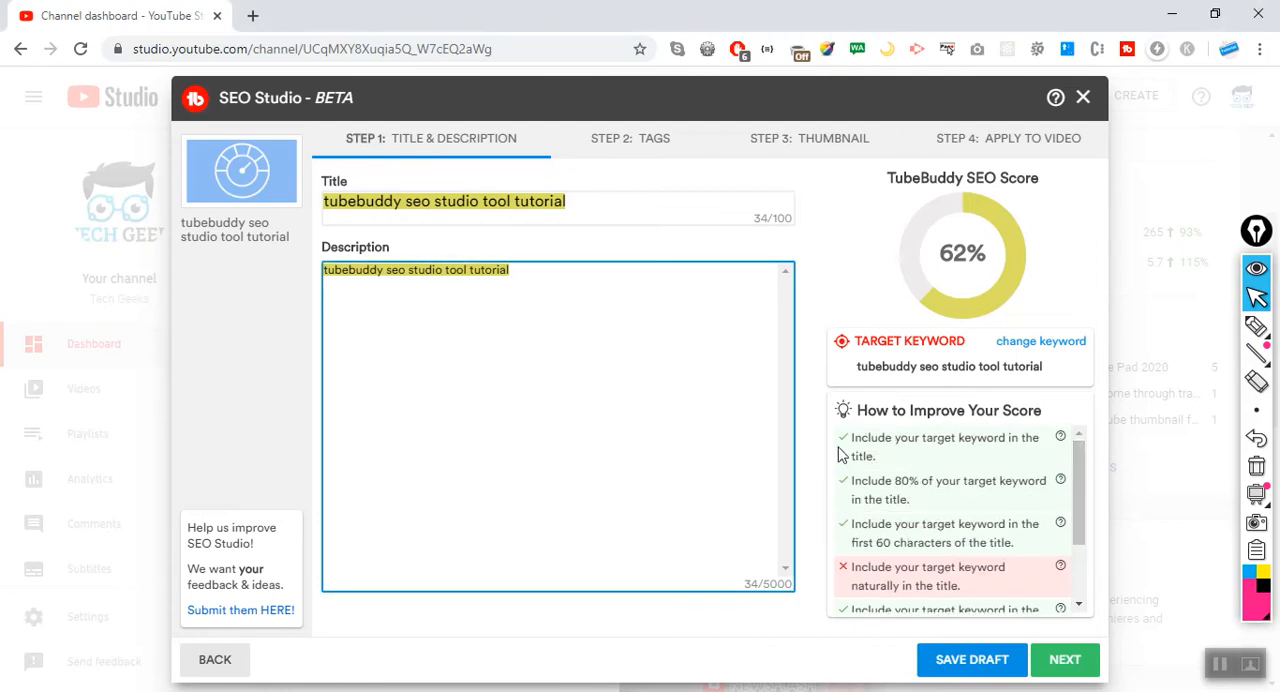
pyautogui.moveTo(602, 200); pyautogui.dragTo(160, 175)
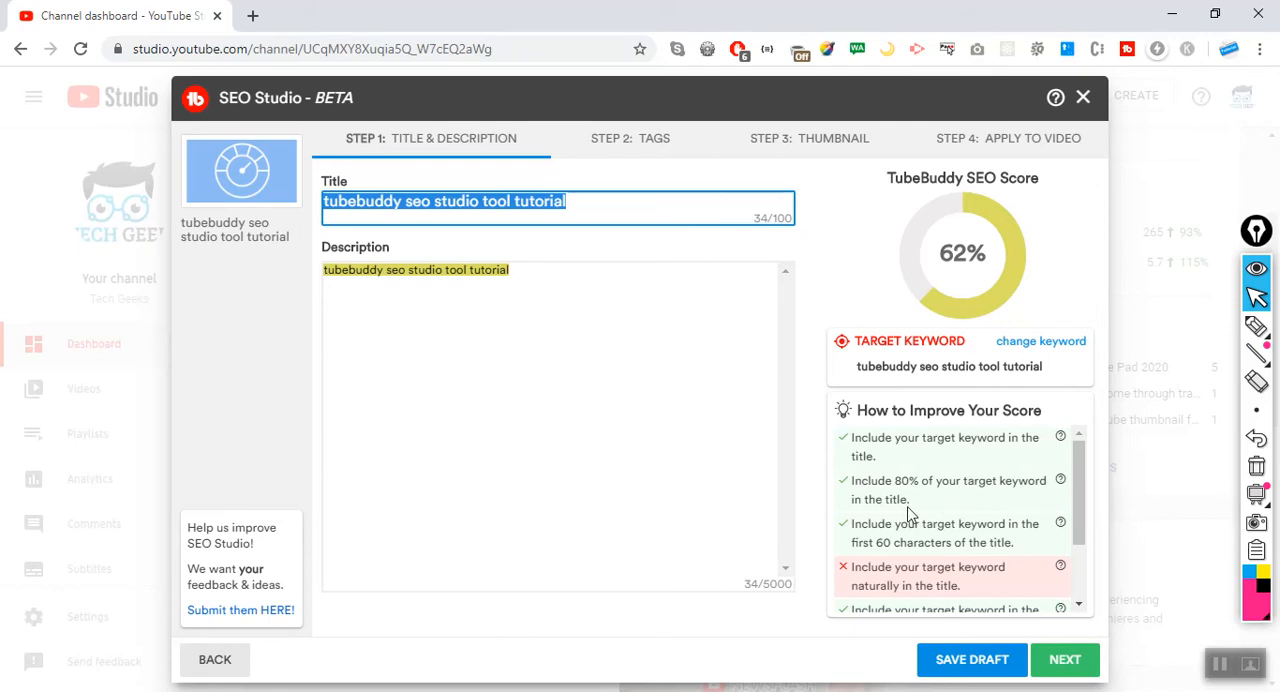
pyautogui.click(573, 207)
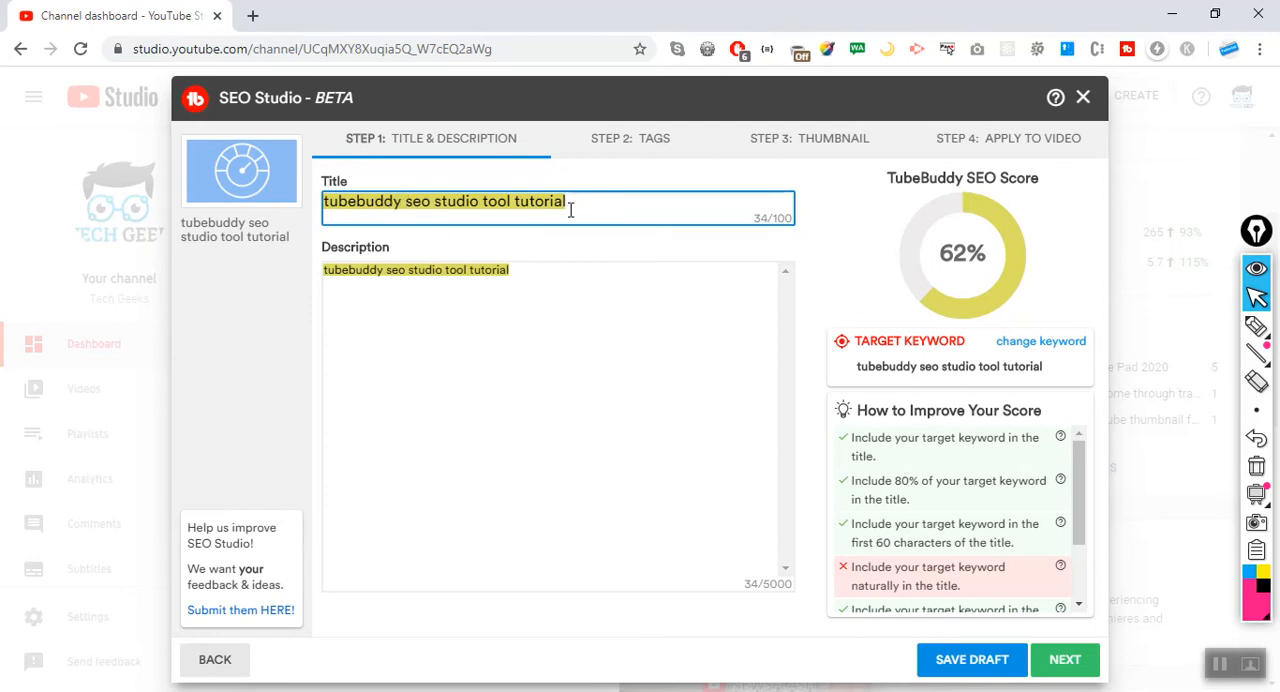
pyautogui.moveTo(578, 202); pyautogui.dragTo(290, 208)
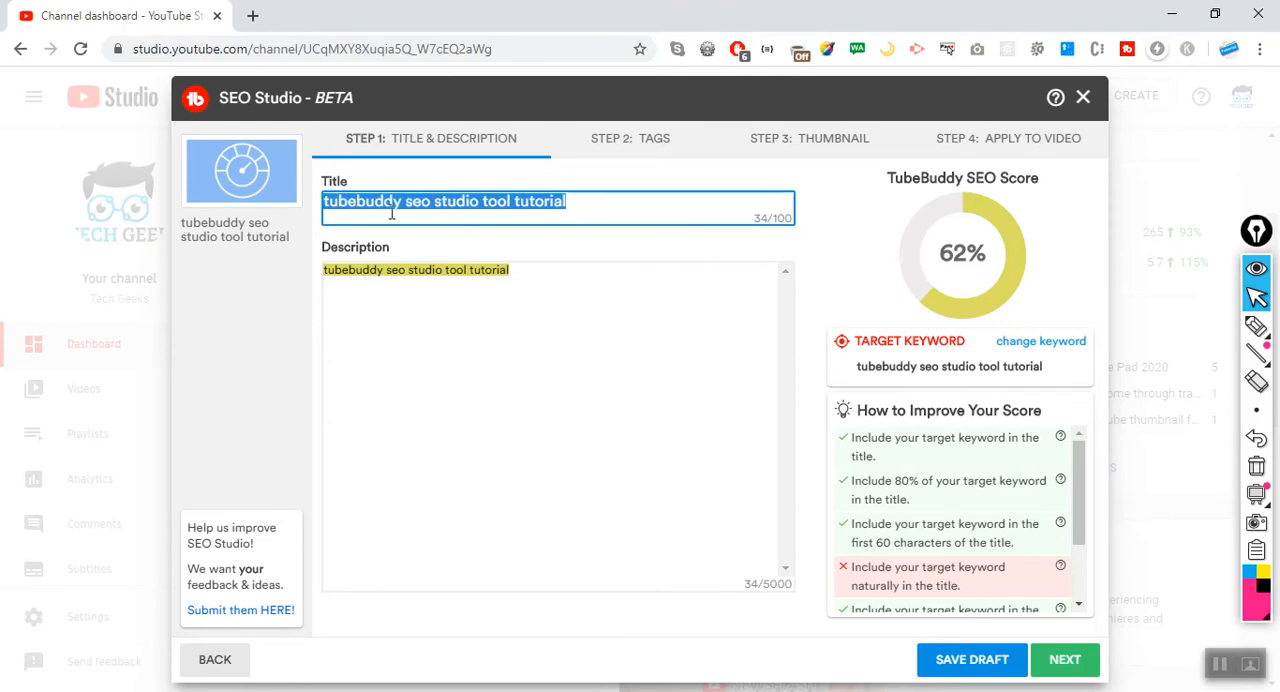
# Remove "tutorial" from the end of the title and retype it to test the effect on the SEO score.
pyautogui.click(572, 202)
pyautogui.press('BackSpace')
pyautogui.press('BackSpace')
pyautogui.press('BackSpace')
pyautogui.press('BackSpace')
pyautogui.press('BackSpace')
pyautogui.press('BackSpace')
pyautogui.press('BackSpace')
pyautogui.press('BackSpace')
pyautogui.press('BackSpace')
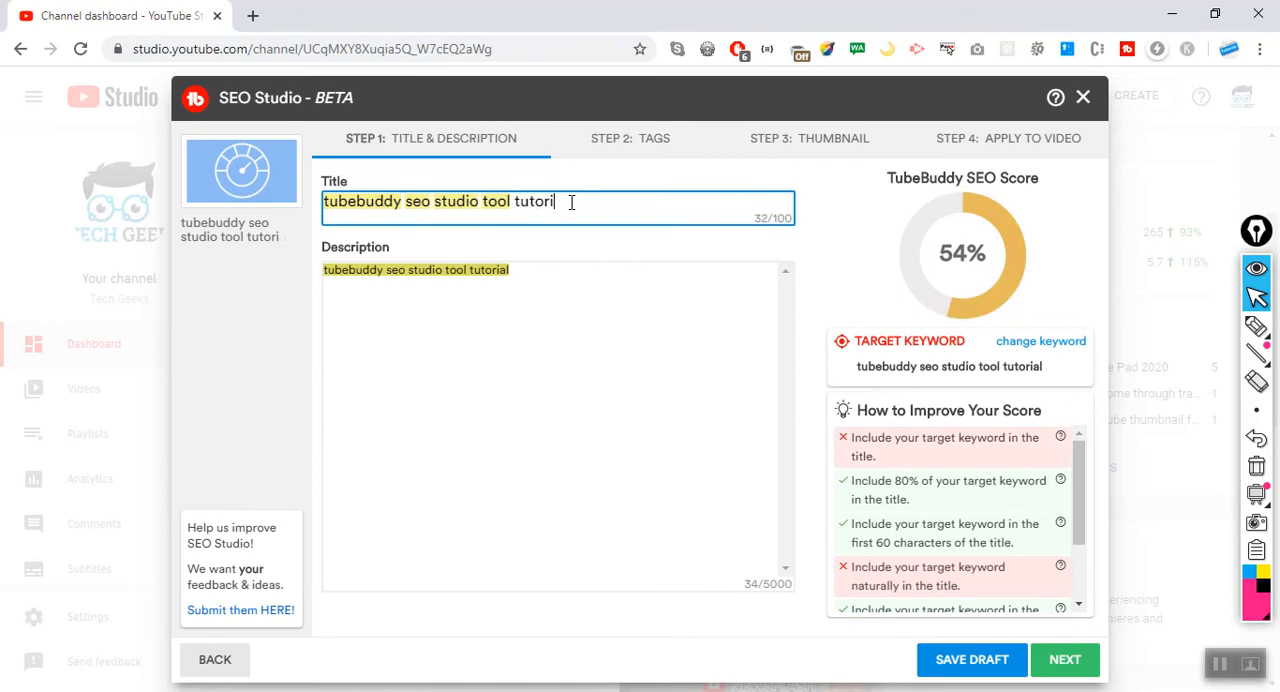
pyautogui.press('BackSpace')
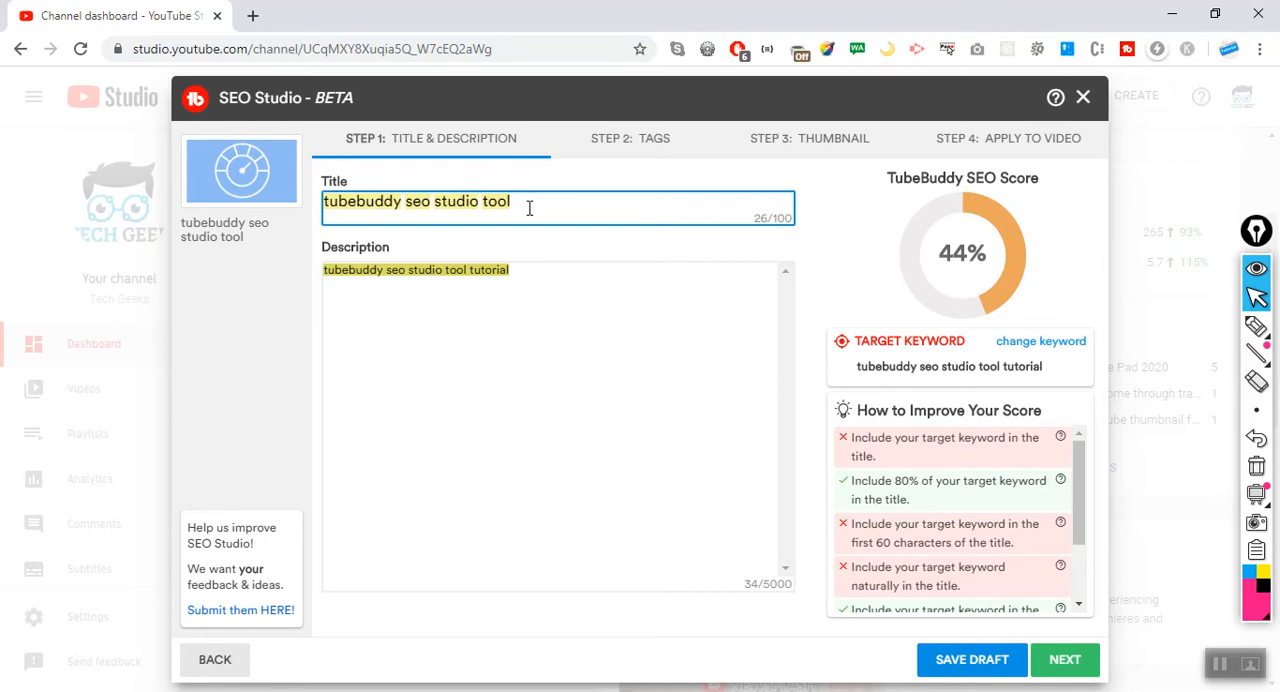
pyautogui.write('tutorial')
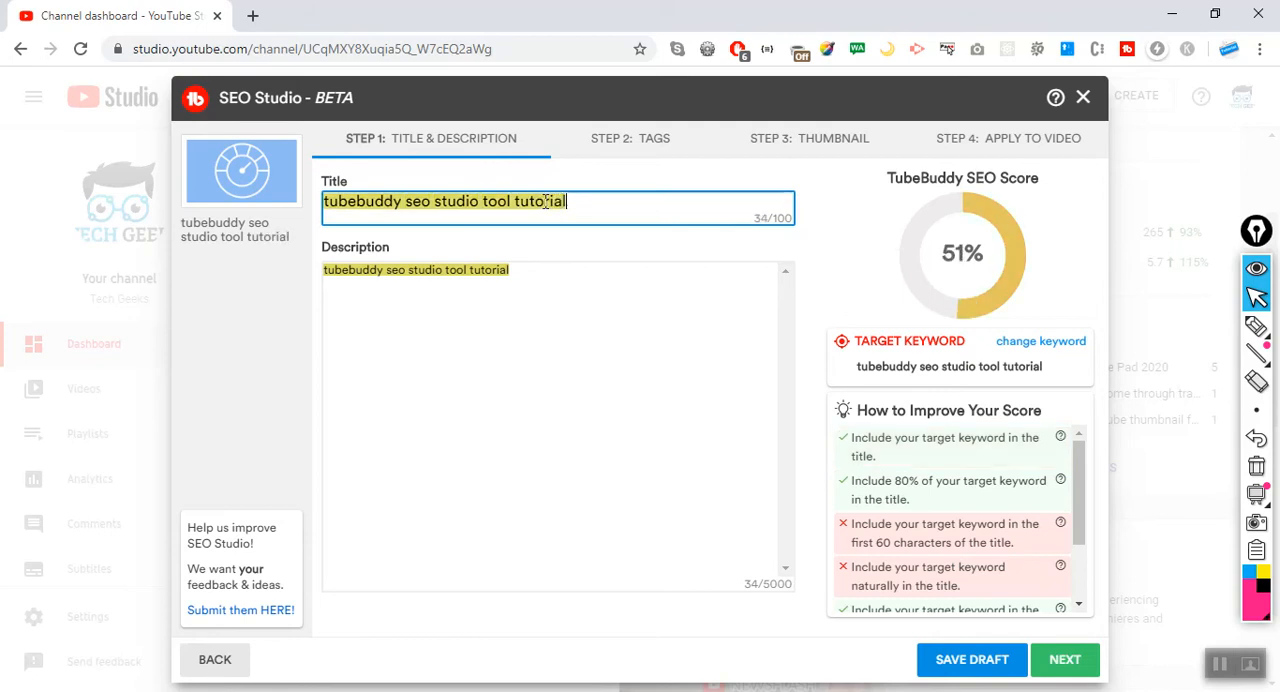
pyautogui.click(593, 333)
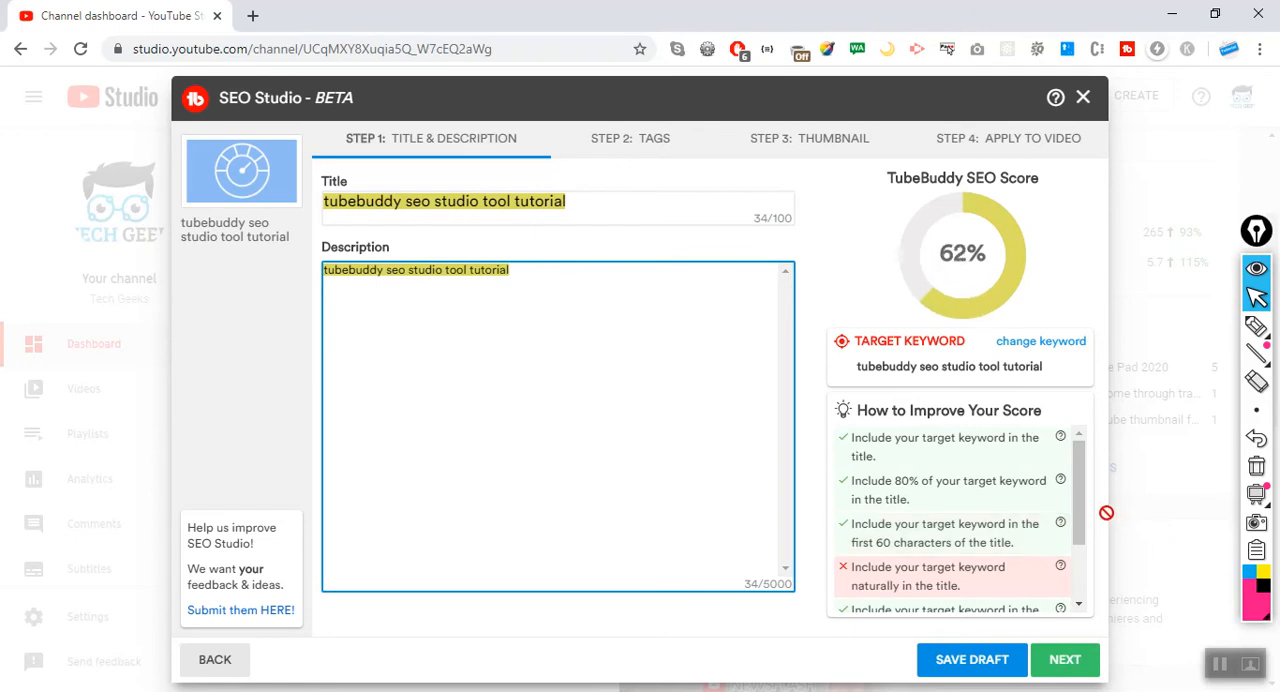
# Examine the checklist advice on including the target keyword naturally and compare it with the current title.
pyautogui.moveTo(1077, 518); pyautogui.dragTo(1066, 556)
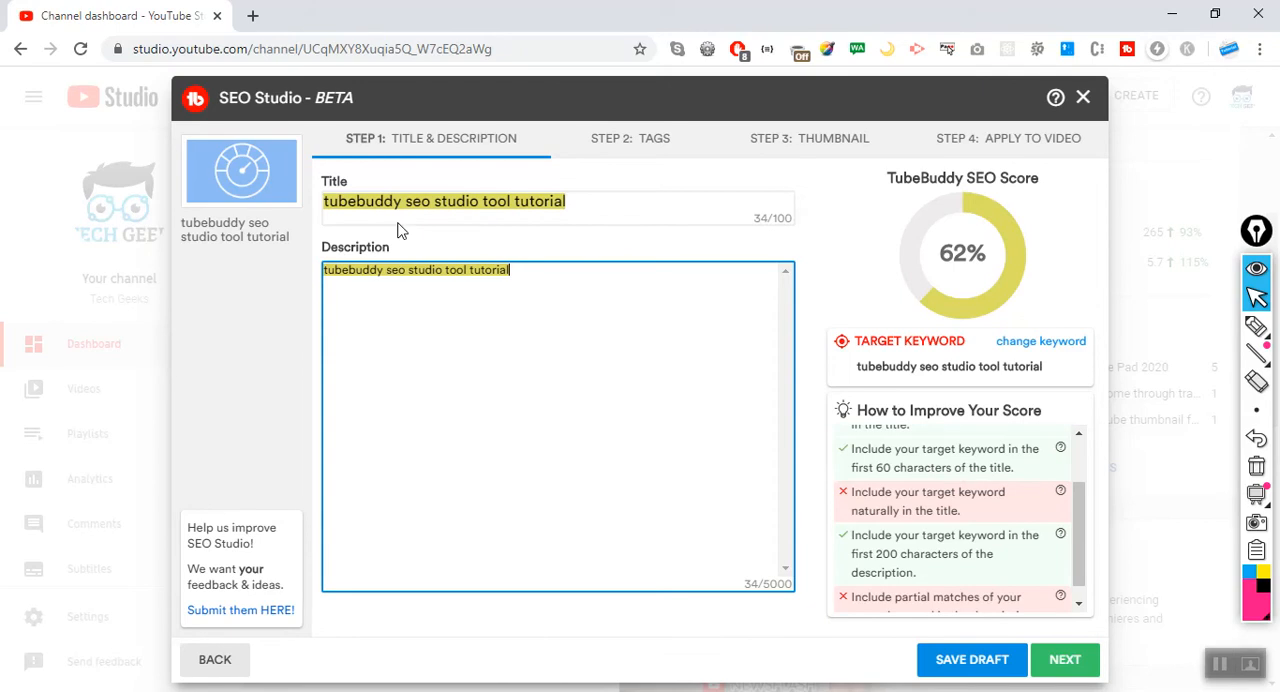
pyautogui.click(374, 201)
pyautogui.moveTo(325, 203); pyautogui.dragTo(610, 208)
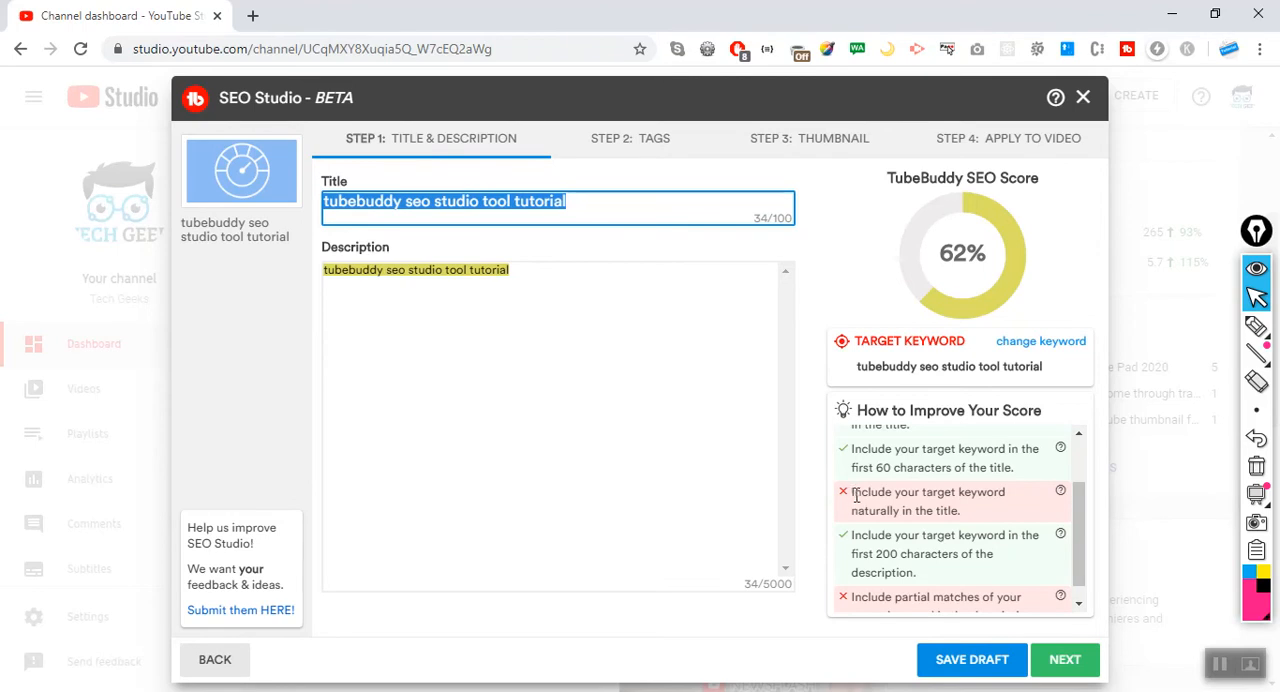
pyautogui.moveTo(853, 496); pyautogui.dragTo(995, 522)
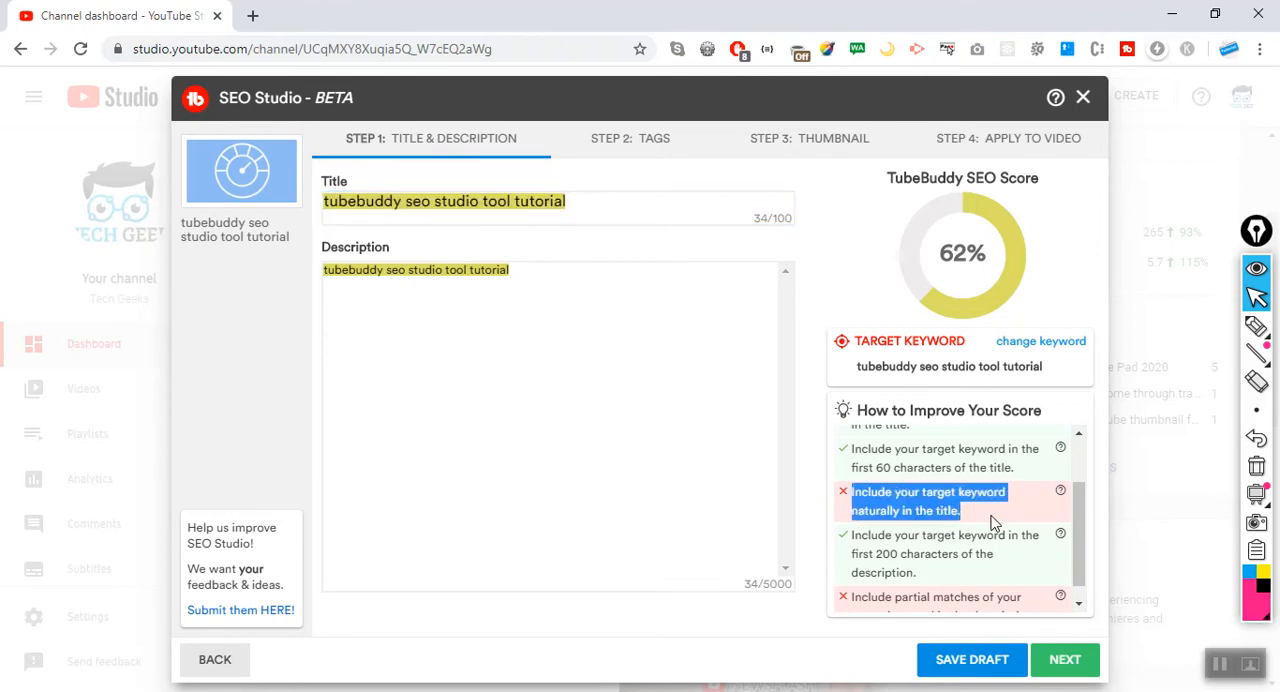
pyautogui.click(993, 522)
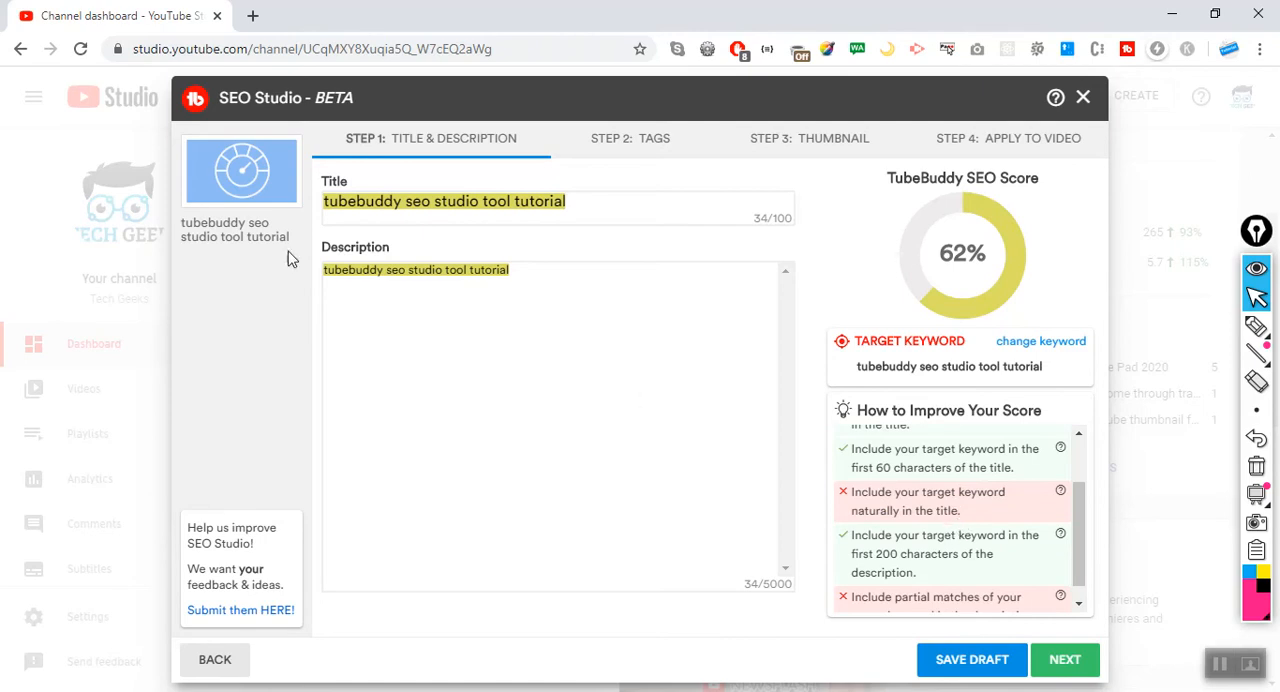
# Add "Best" before and "in 2020" after the keyword so the title reads "Best tubebuddy seo studio tool tutorial in 2020".
pyautogui.click(326, 206)
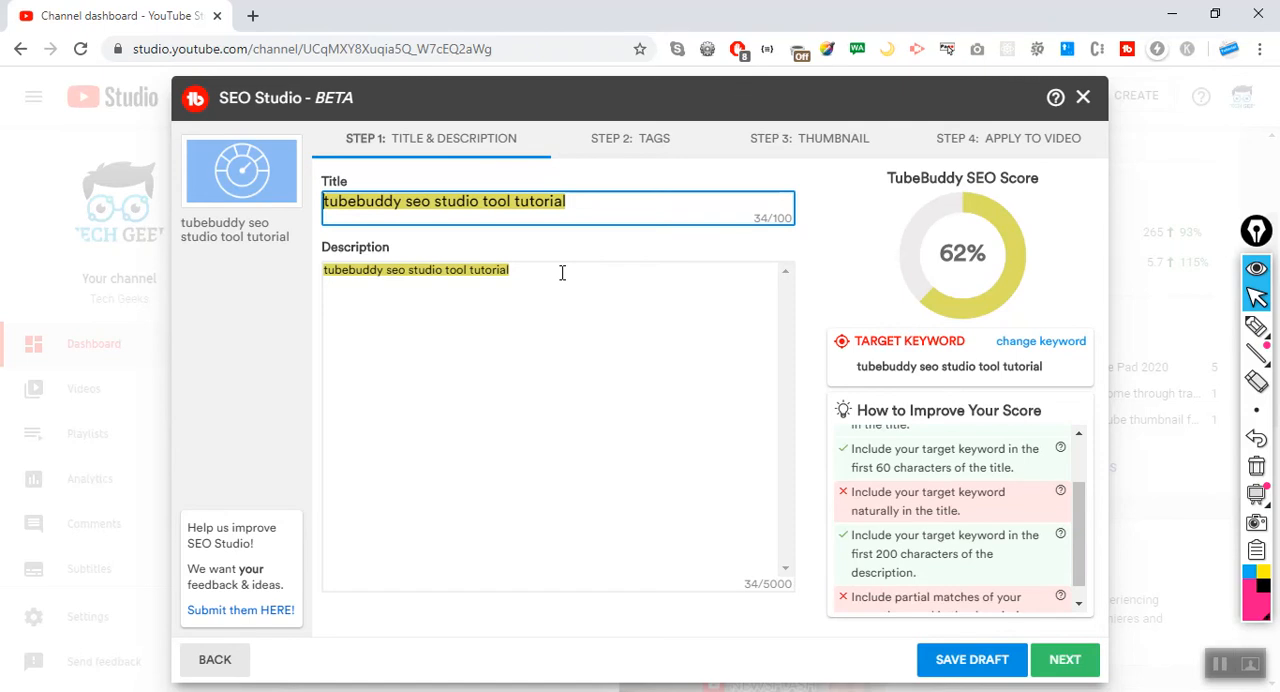
pyautogui.write('Best')
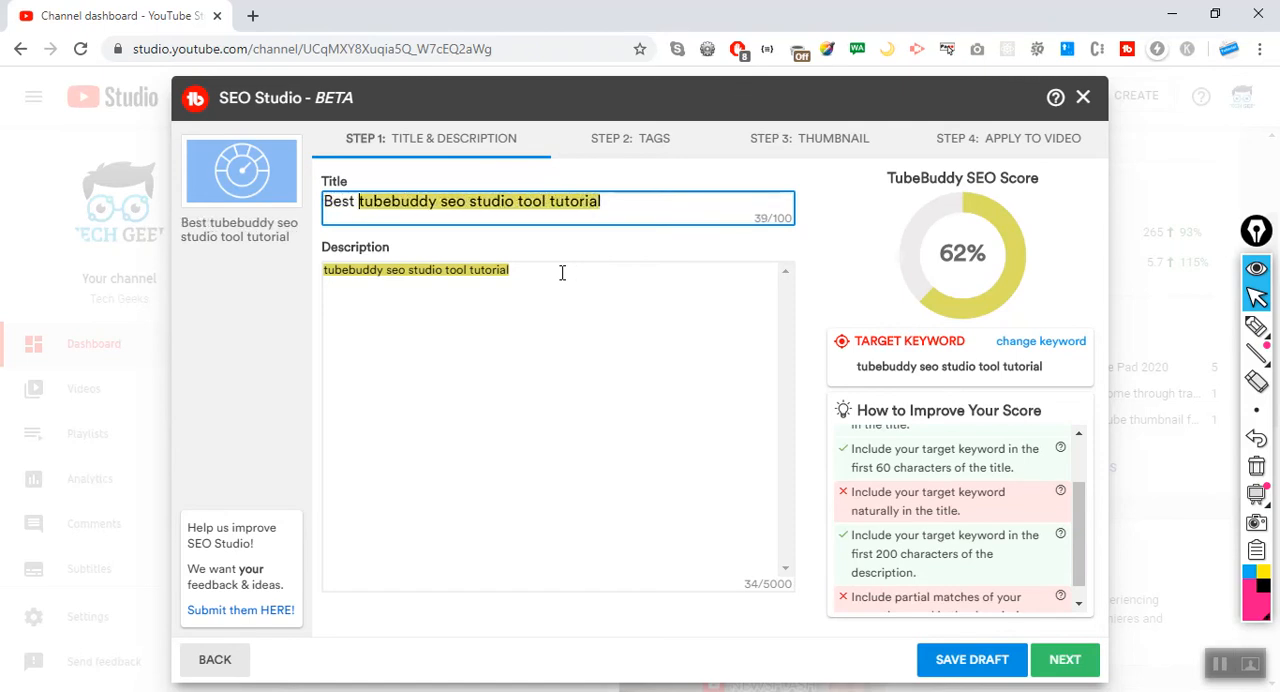
pyautogui.press('Right')
pyautogui.press('Right')
pyautogui.press('Right')
pyautogui.press('End')
pyautogui.write('in 2020')
pyautogui.click(590, 345)
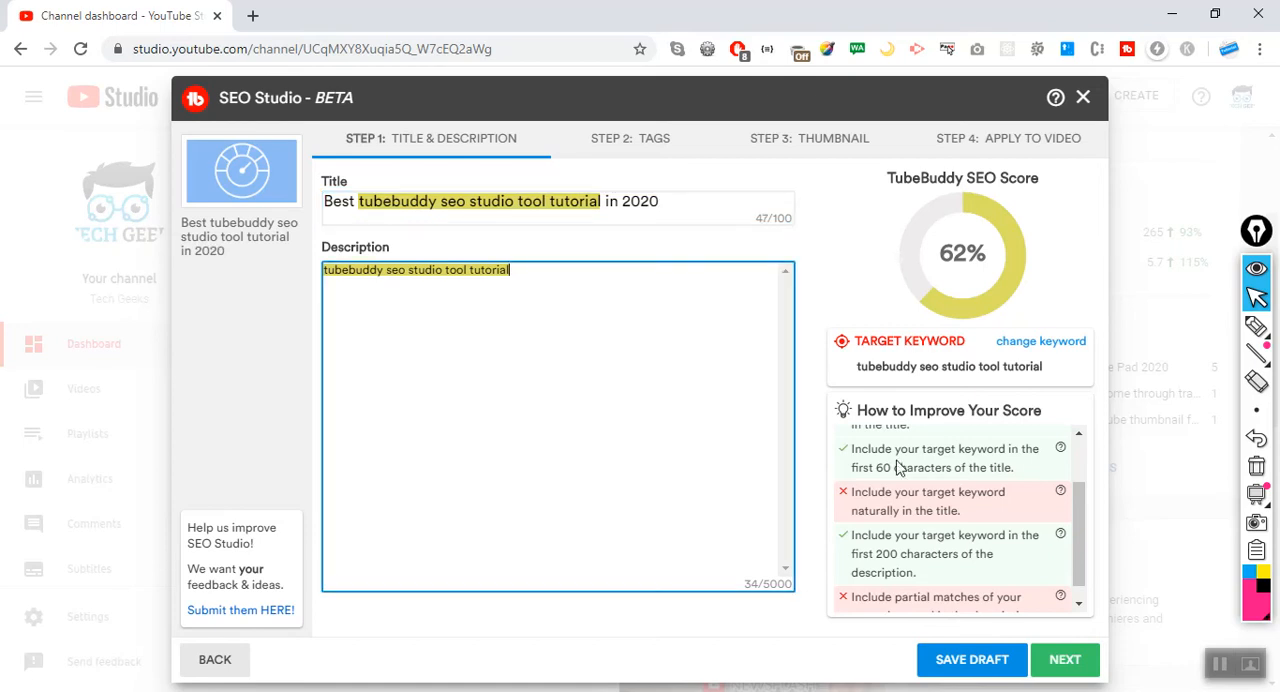
# Review the SEO score and the remaining checklist items against the reworded title.
pyautogui.moveTo(1074, 522); pyautogui.dragTo(1076, 558)
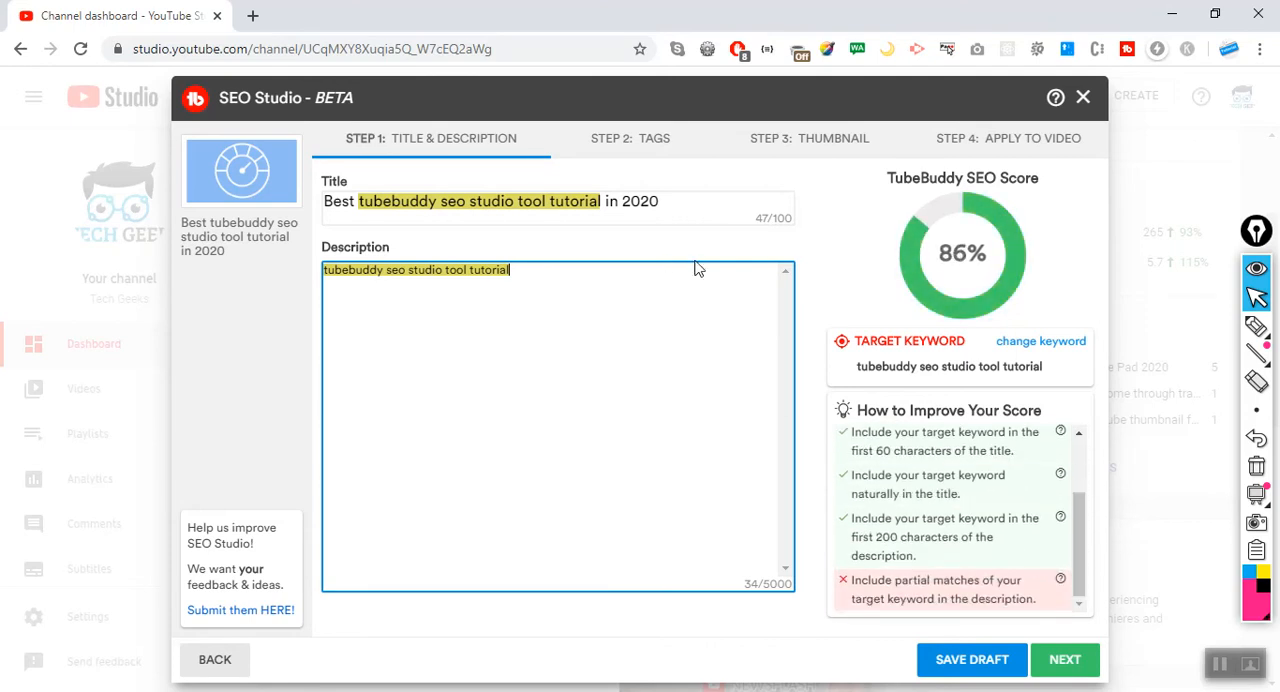
pyautogui.click(674, 201)
pyautogui.moveTo(680, 201); pyautogui.dragTo(322, 206)
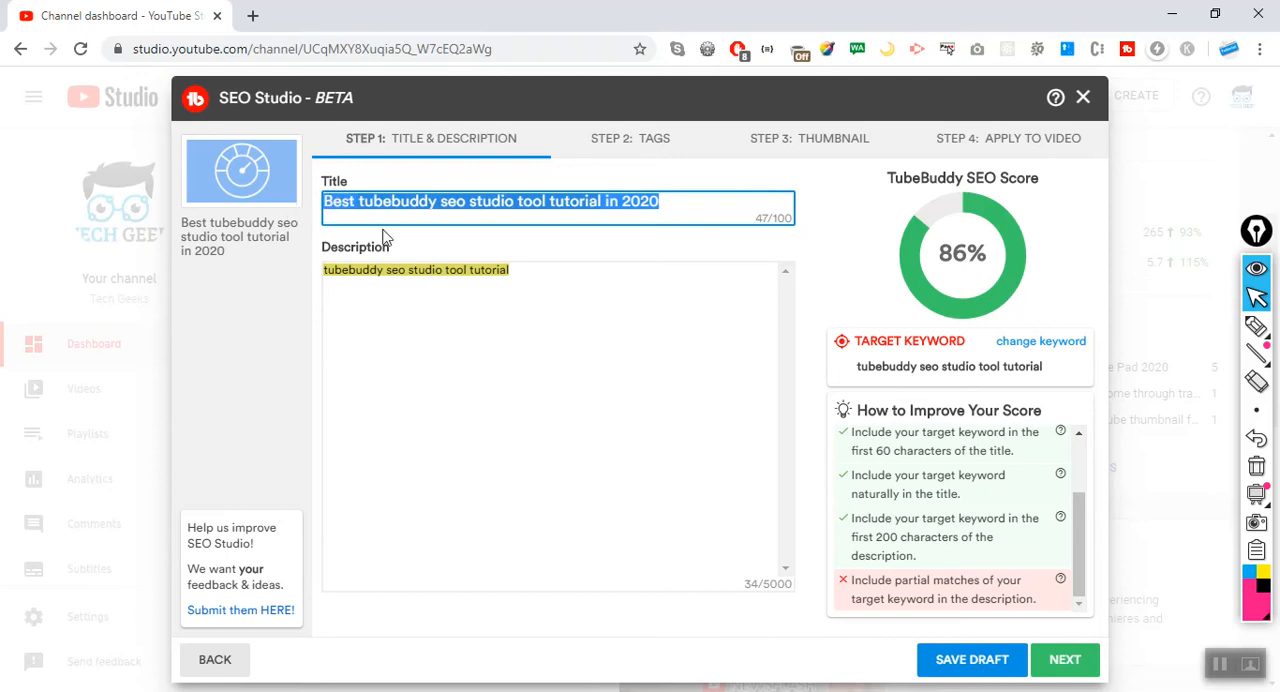
pyautogui.click(580, 278)
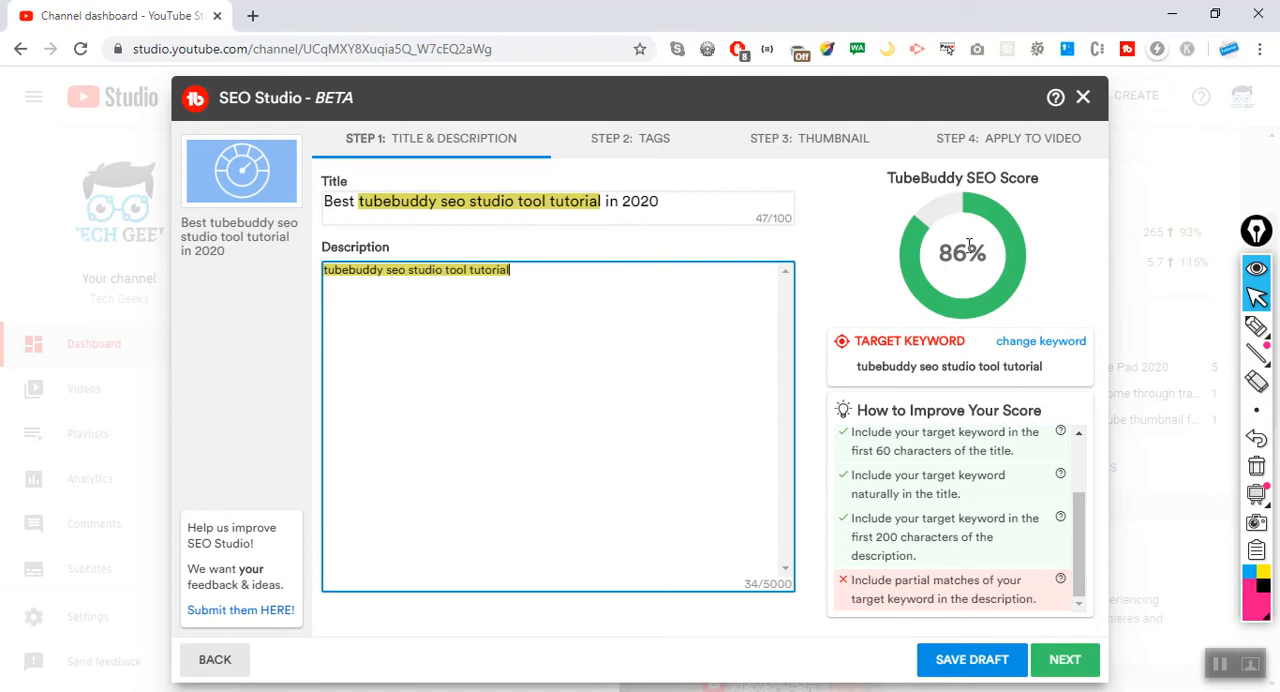
pyautogui.moveTo(1076, 566)
pyautogui.mouseDown()
pyautogui.moveTo(1081, 525)
pyautogui.moveTo(1076, 577)
pyautogui.mouseUp()
# Insert "Best youtube" before the keyword at the start of the description.
pyautogui.press('Left')
pyautogui.press('Left')
pyautogui.write('Best ')
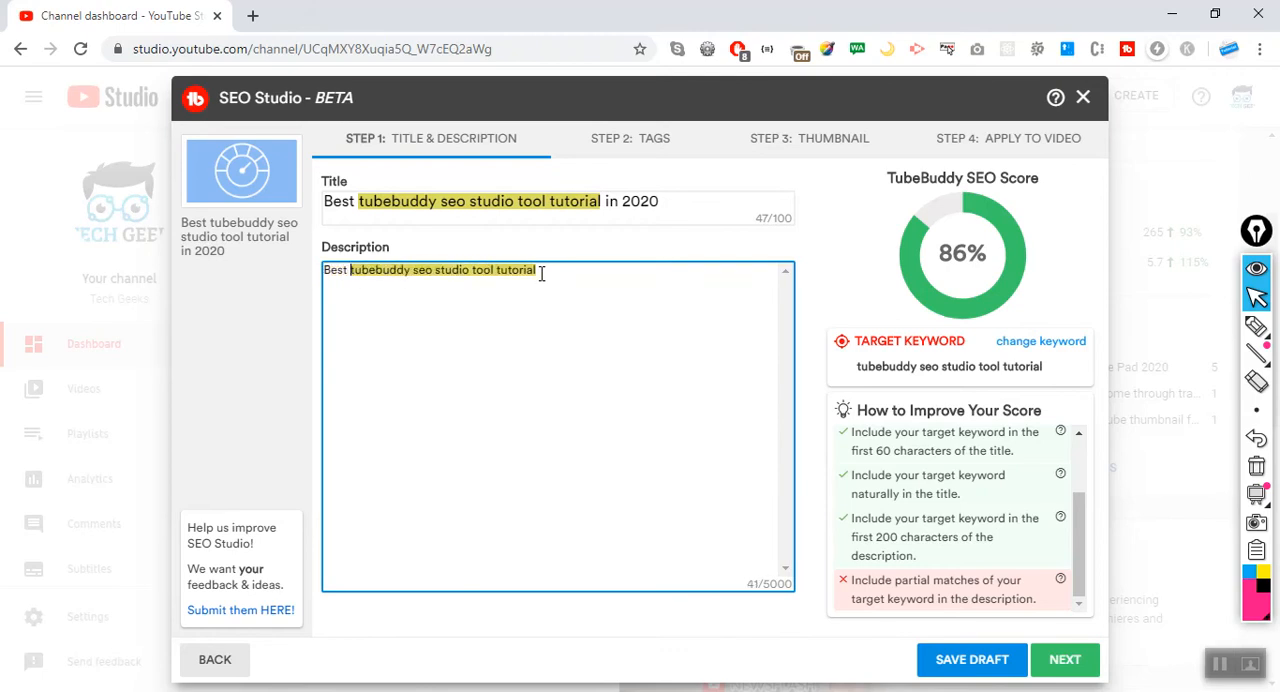
pyautogui.write('youtube ')
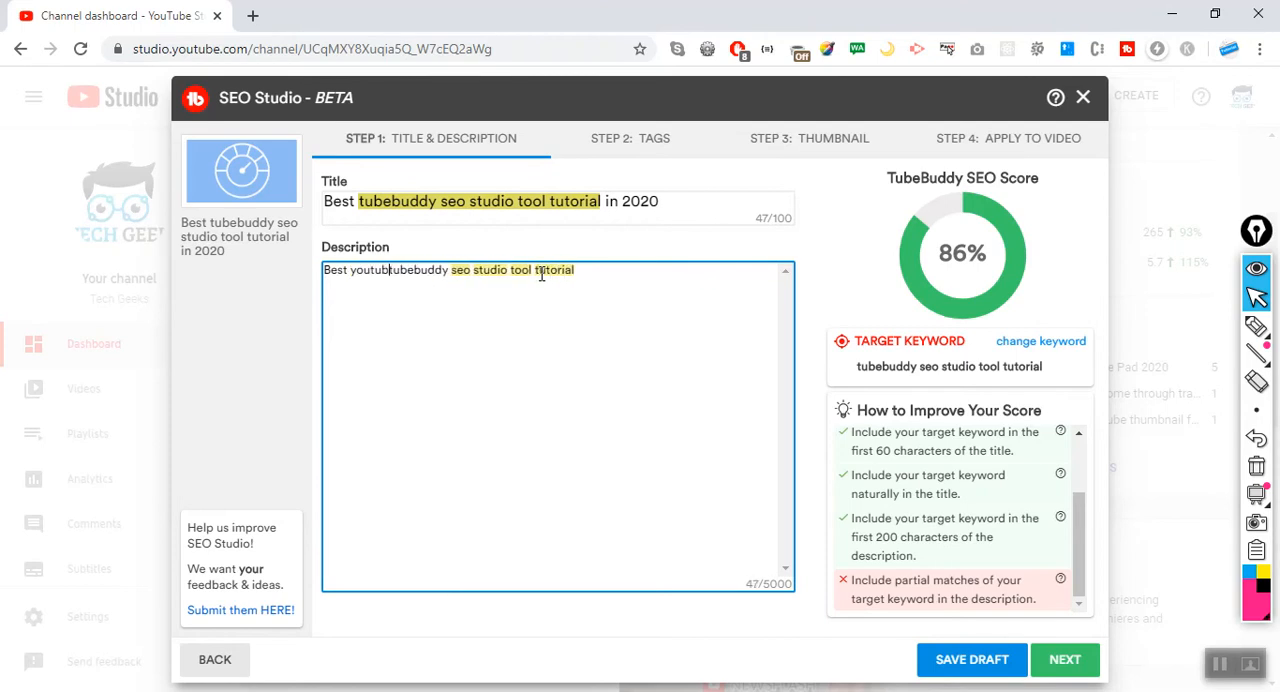
pyautogui.write('t')
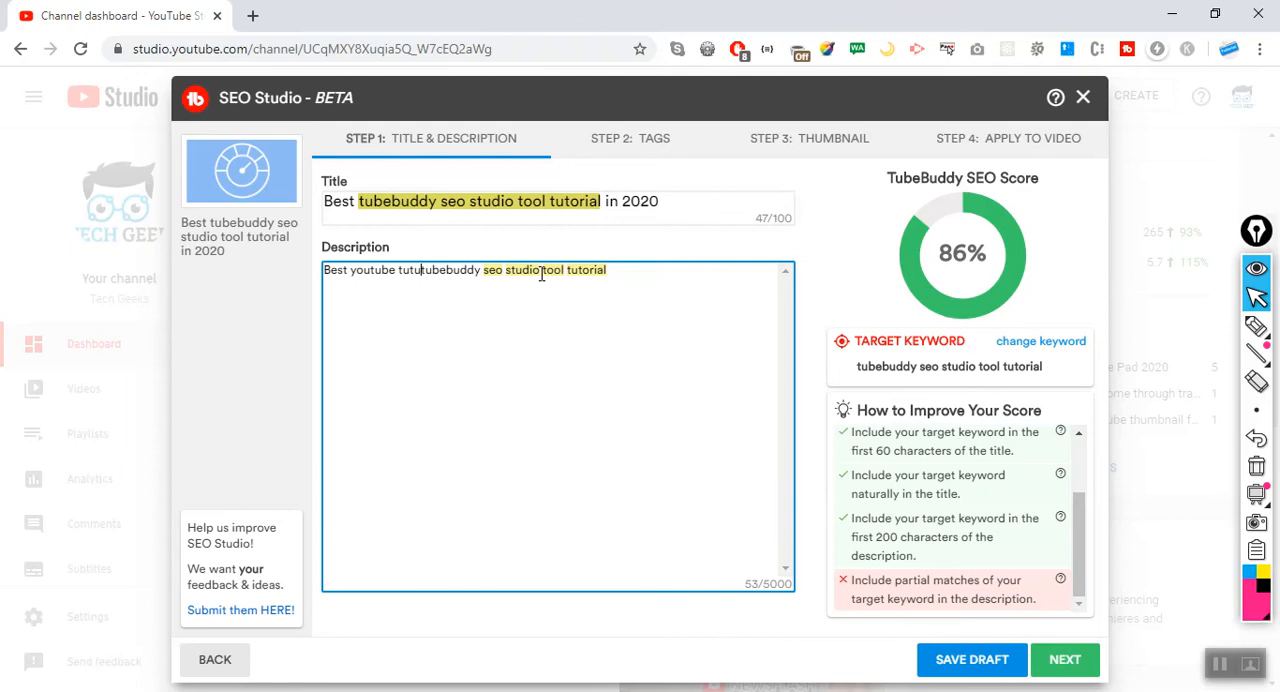
pyautogui.press('BackSpace')
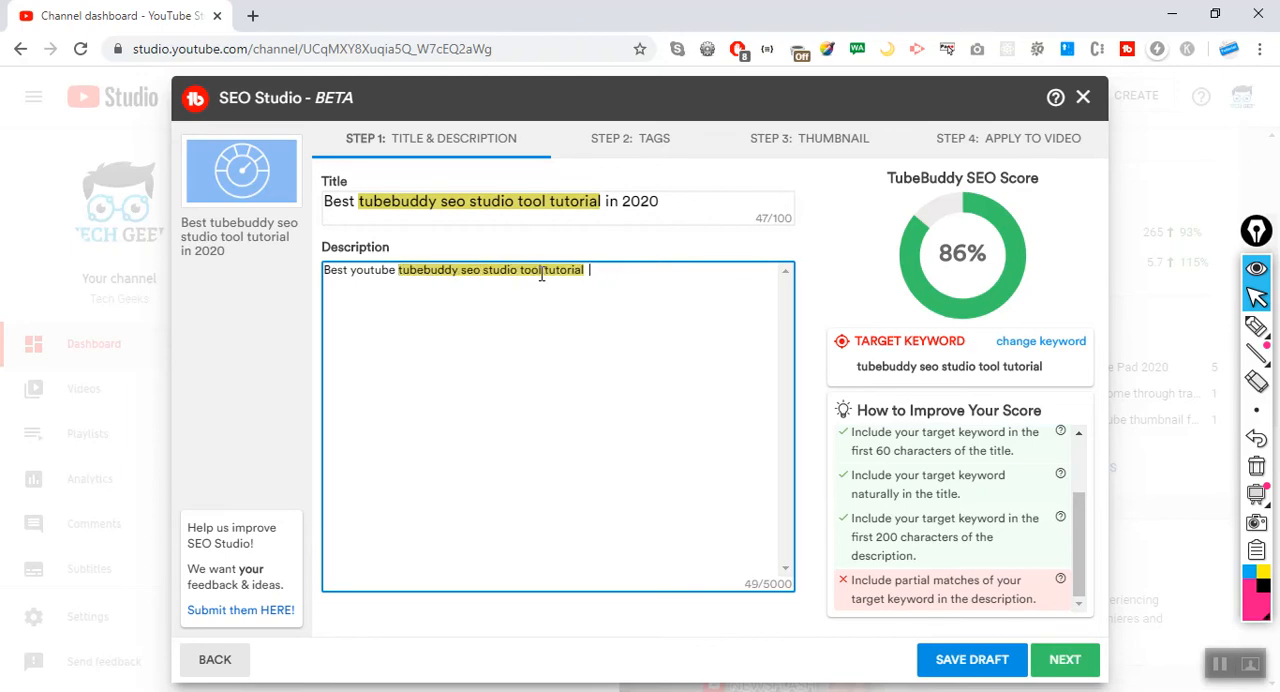
# Continue the description after the keyword with "can be seen in this video, so please".
pyautogui.write('an')
pyautogui.press('BackSpace')
pyautogui.press('BackSpace')
pyautogui.press('BackSpace')
pyautogui.write('can be')
pyautogui.press('BackSpace')
pyautogui.write('seen in this video, so please ')
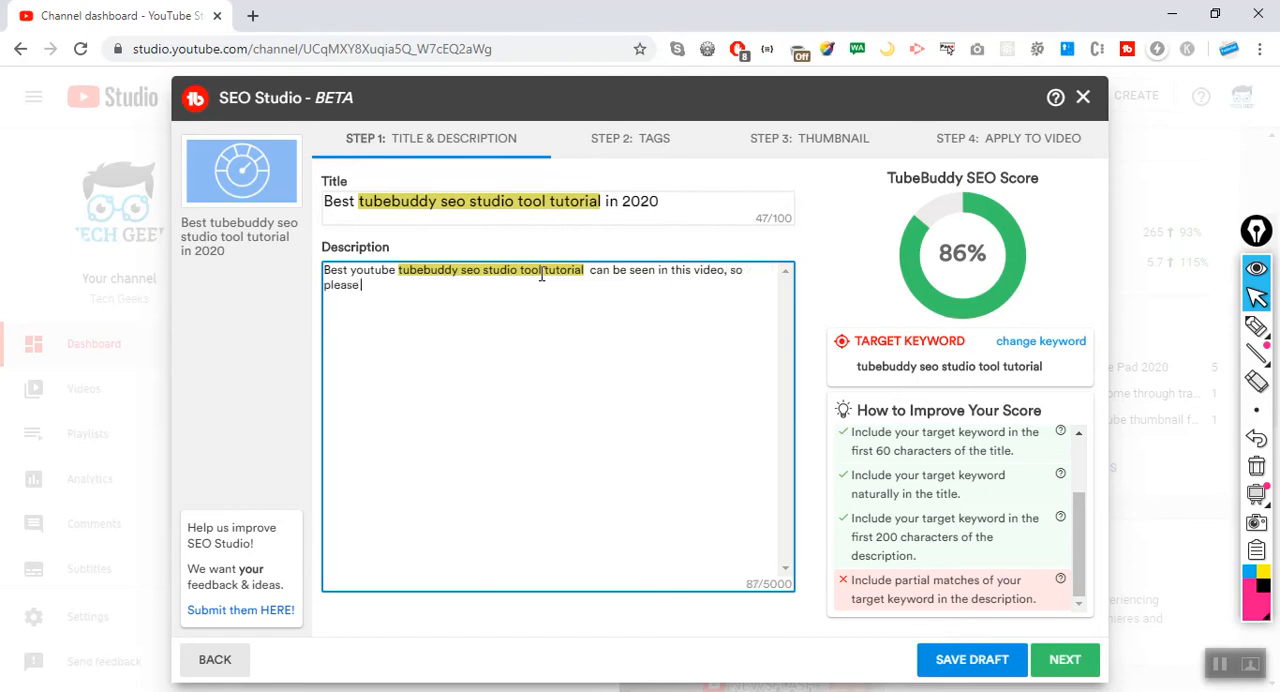
pyautogui.write('r')
# Extend the description with "view this video tutorial" to include a partial match of the target keyword.
pyautogui.press('BackSpace')
pyautogui.write('view this video if')
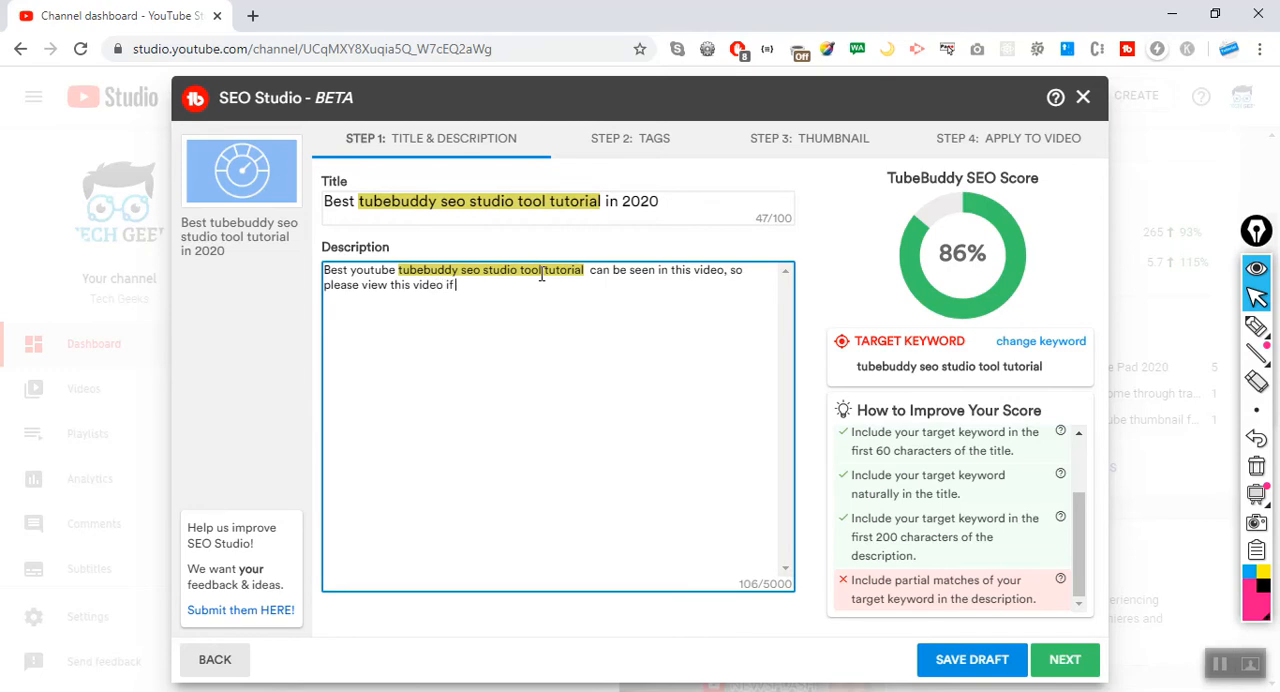
pyautogui.press('BackSpace')
pyautogui.write('tutorial')
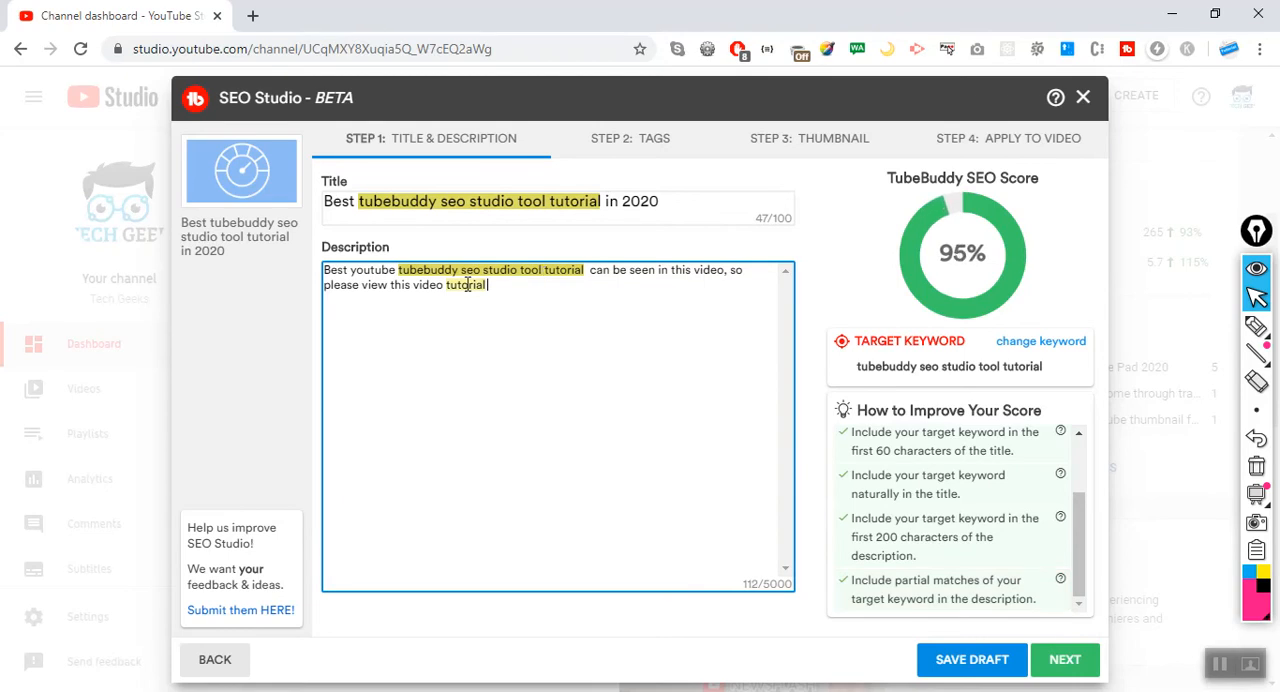
# Compare the repeated word "tutorial" in the description, and append "to learn seo".
pyautogui.doubleClick(573, 273)
pyautogui.doubleClick(462, 286)
pyautogui.click(519, 286)
pyautogui.write('to learn seo')
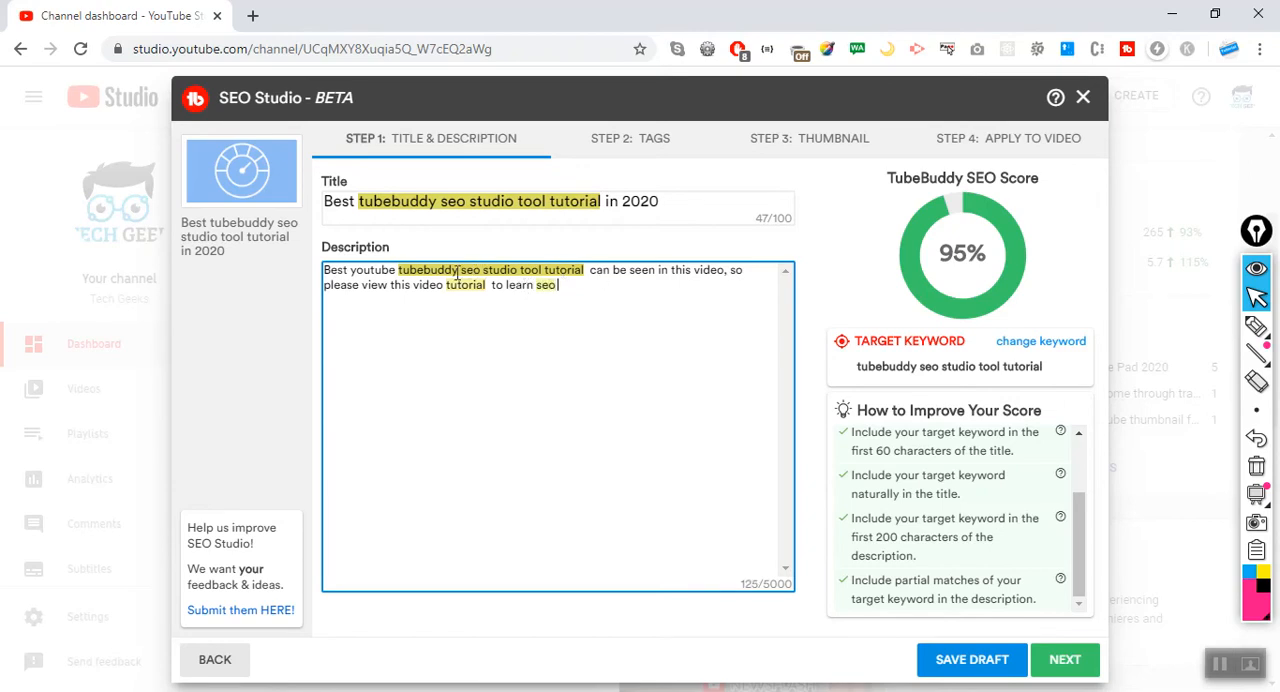
# Check the partial keyword matches in the description, and continue the text with "using tubebuddy tool which".
pyautogui.moveTo(458, 273); pyautogui.dragTo(494, 286)
pyautogui.doubleClick(543, 288)
pyautogui.click(580, 285)
pyautogui.moveTo(1082, 537)
pyautogui.mouseDown()
pyautogui.moveTo(1088, 450)
pyautogui.moveTo(1080, 557)
pyautogui.moveTo(1076, 451)
pyautogui.moveTo(1080, 555)
pyautogui.mouseUp()
pyautogui.write('using tubebuddy tool which ios')
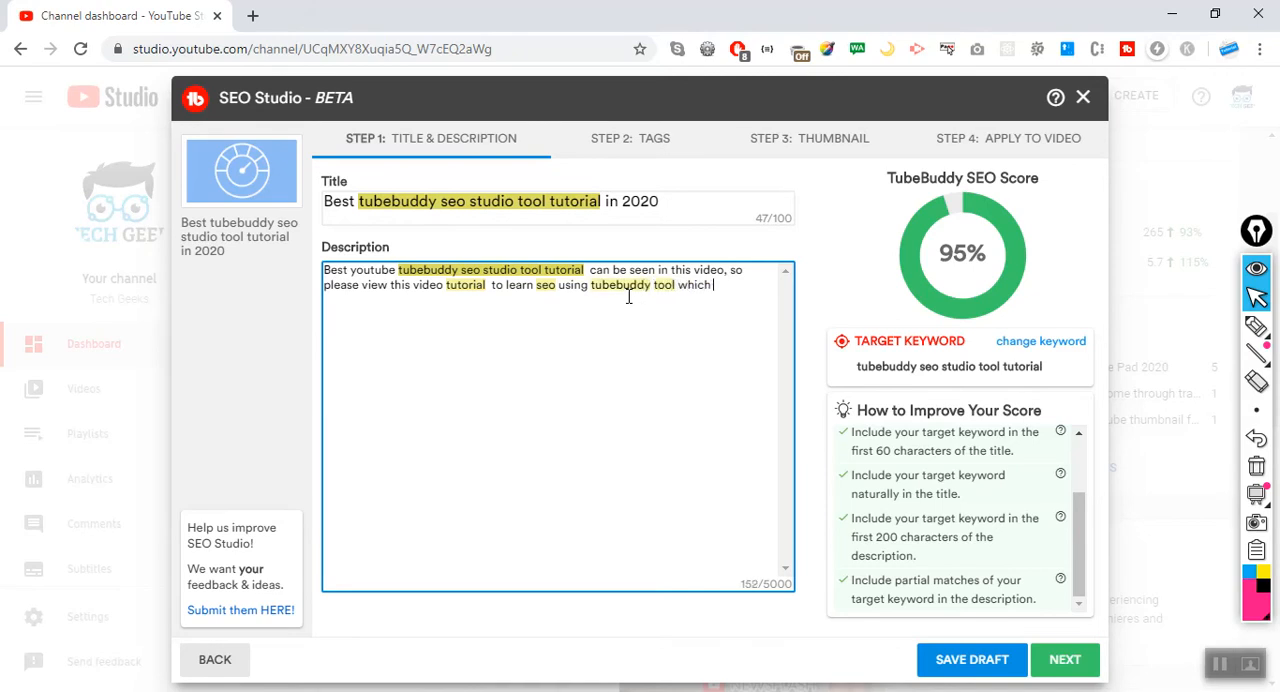
# Finish the description's sentence with "is the best tool in the industry to optimize your video" and select the whole text for review.
pyautogui.press('BackSpace')
pyautogui.press('BackSpace')
pyautogui.write('s the best tool in the industry ')
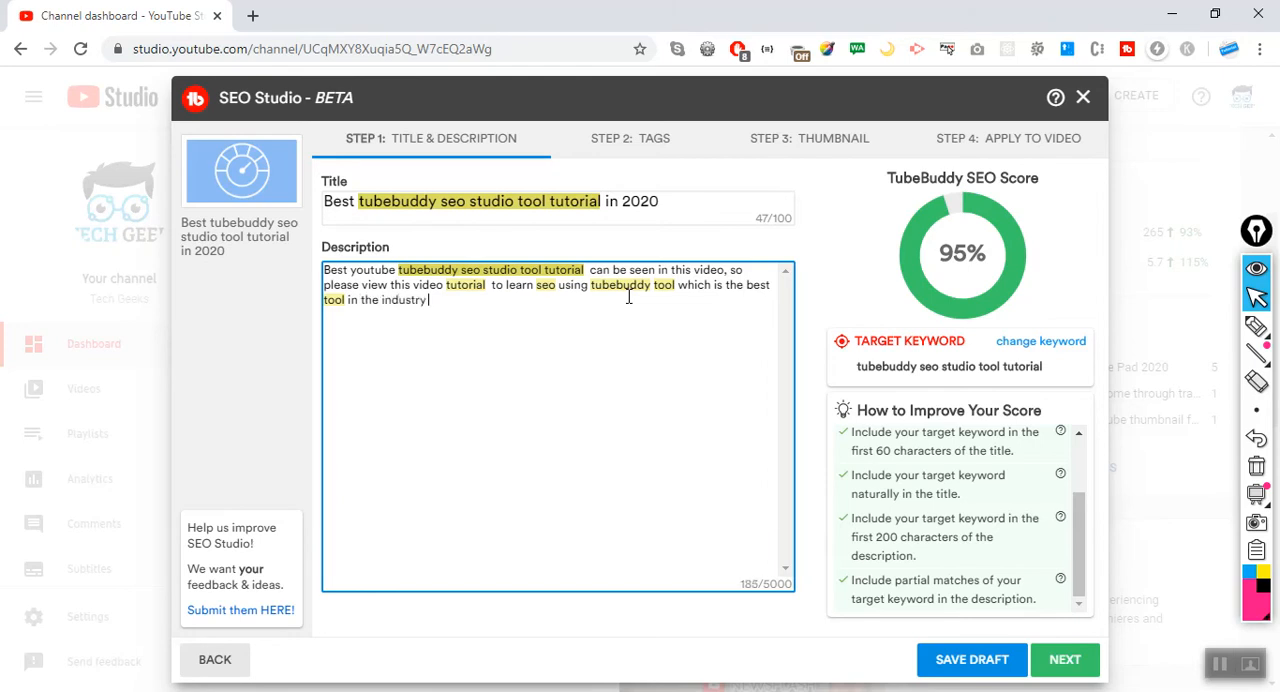
pyautogui.write('to optimize your video')
pyautogui.moveTo(591, 309); pyautogui.dragTo(303, 268)
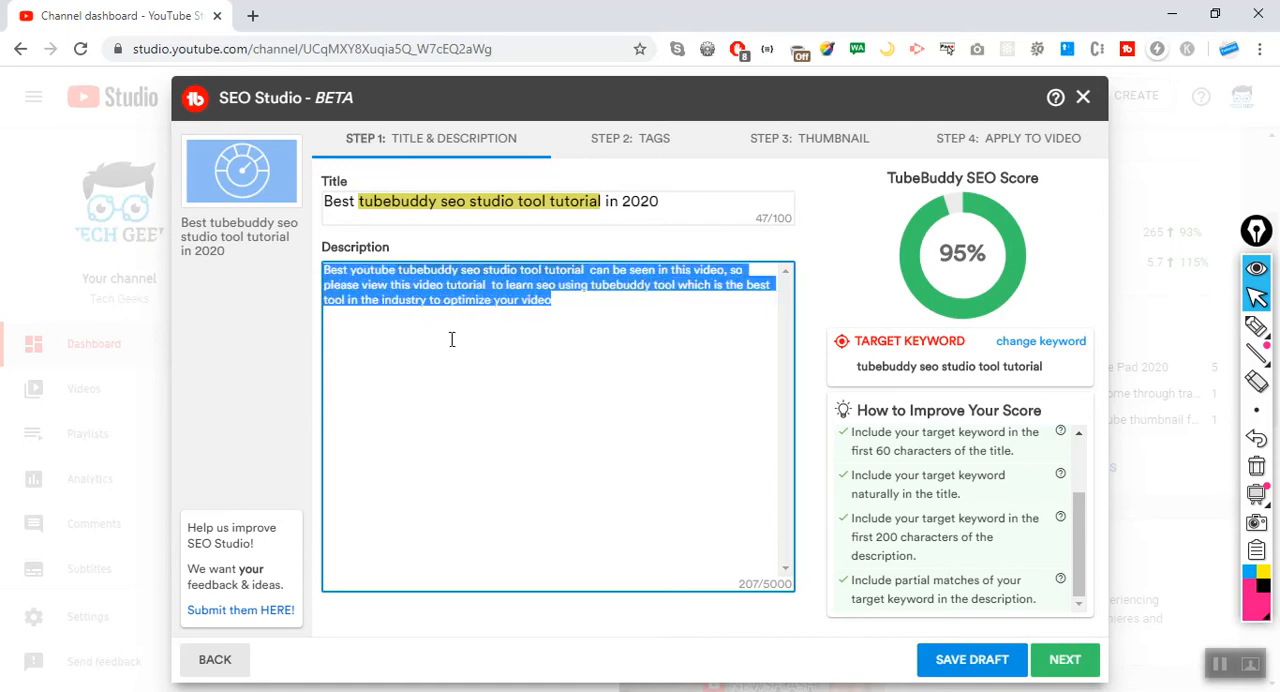
# Proceed to the tags stage and add the tags "tubebuddy", "seo" and "seo studio".
pyautogui.click(1065, 660)
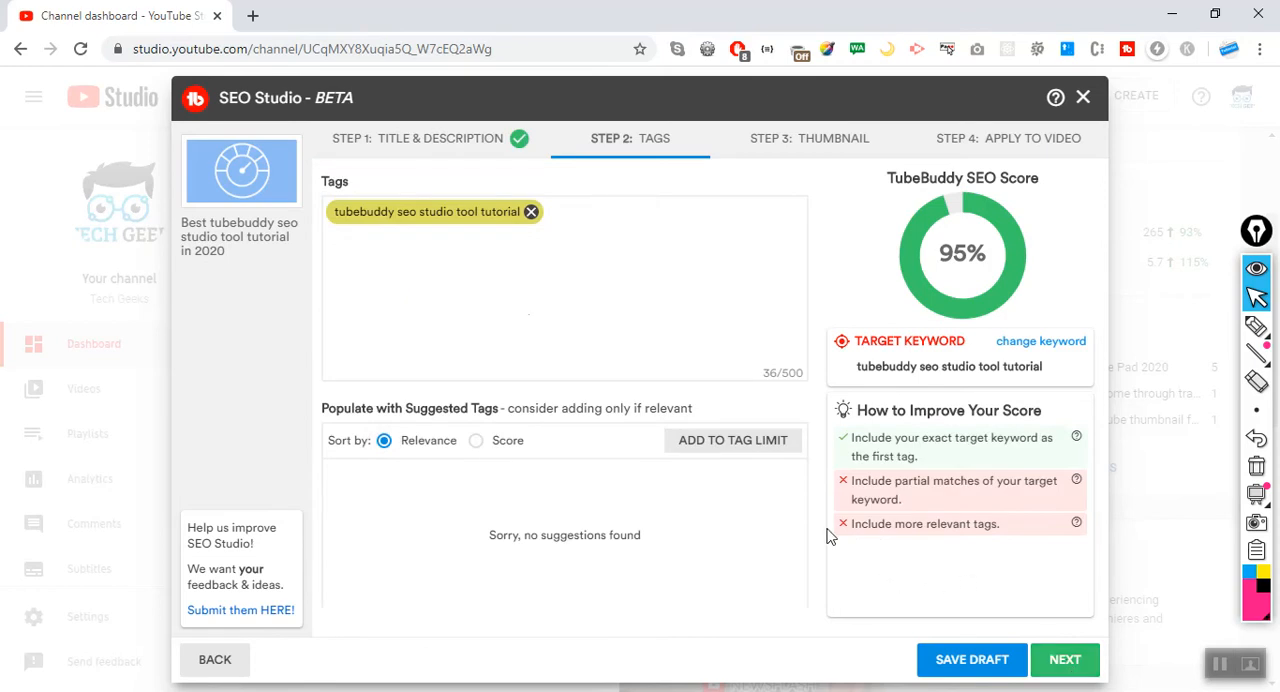
pyautogui.click(565, 213)
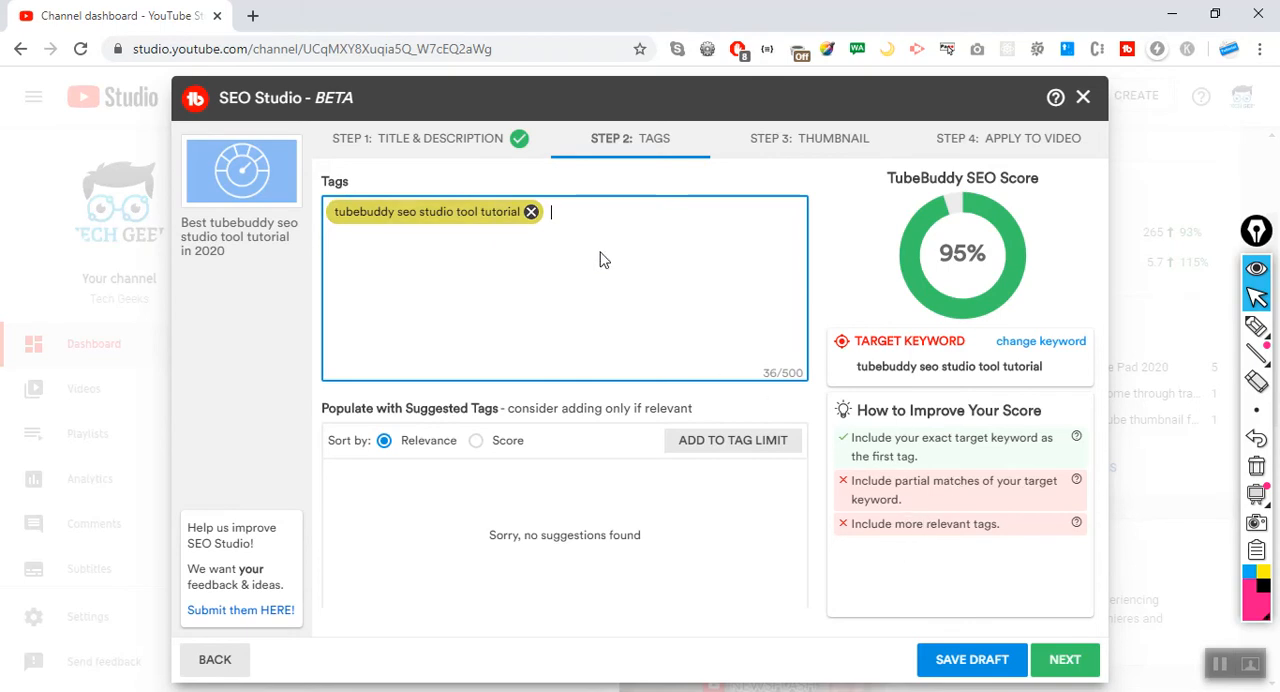
pyautogui.write('tu')
pyautogui.write('be')
pyautogui.write('buddy')
pyautogui.press('Return')
pyautogui.write('seo')
pyautogui.press('Return')
pyautogui.write('seo studio')
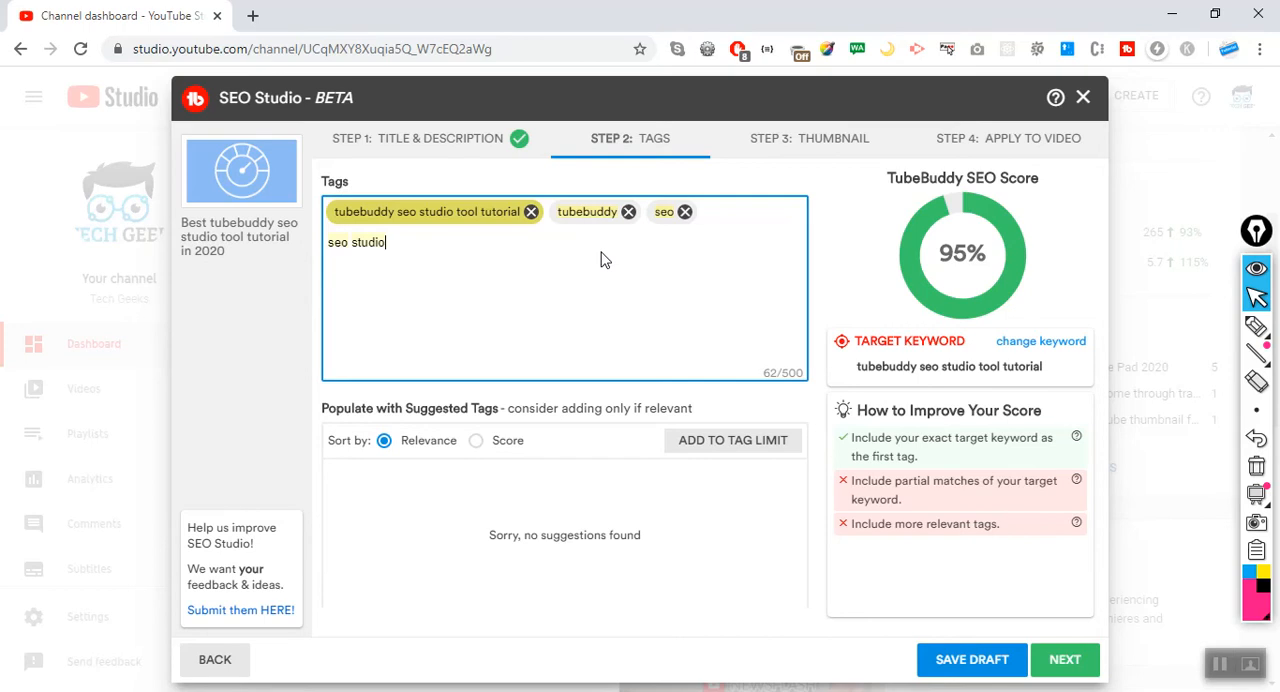
pyautogui.press('Return')
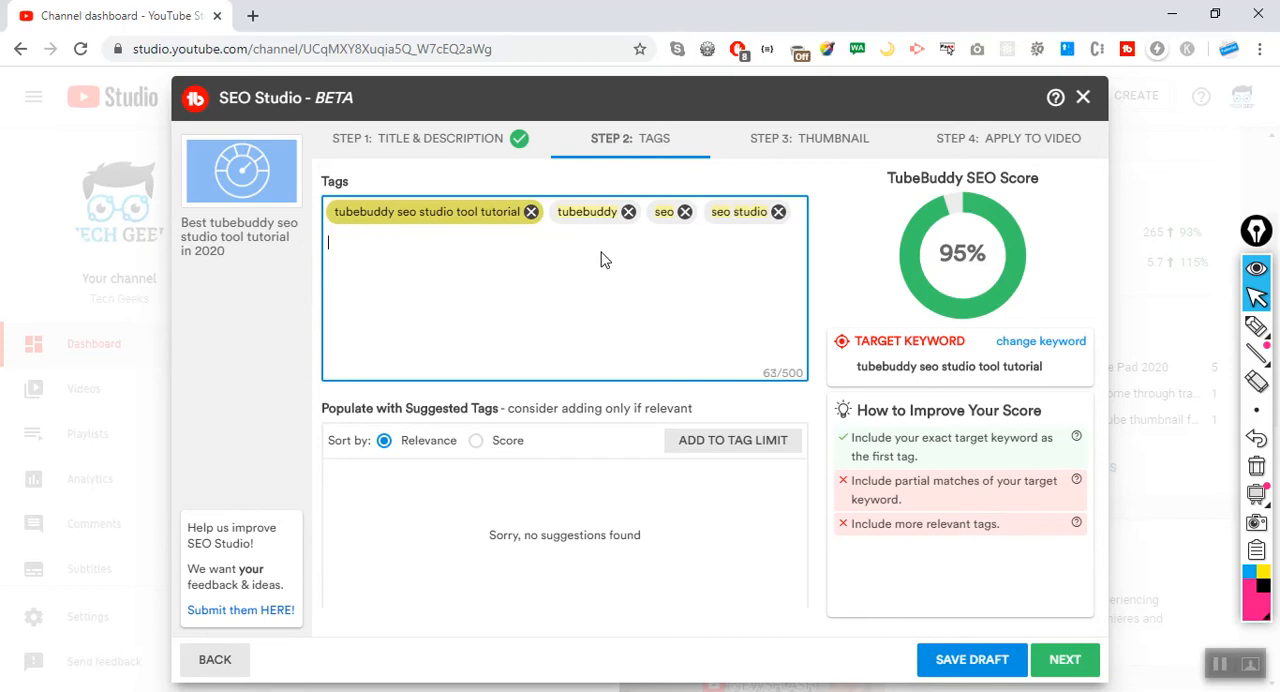
# Add the tag "tutorial" to the video's tags and check the tag recommendations.
pyautogui.write('tutroa')
pyautogui.press('BackSpace')
pyautogui.press('BackSpace')
pyautogui.press('BackSpace')
pyautogui.write('orial')
pyautogui.press('Return')
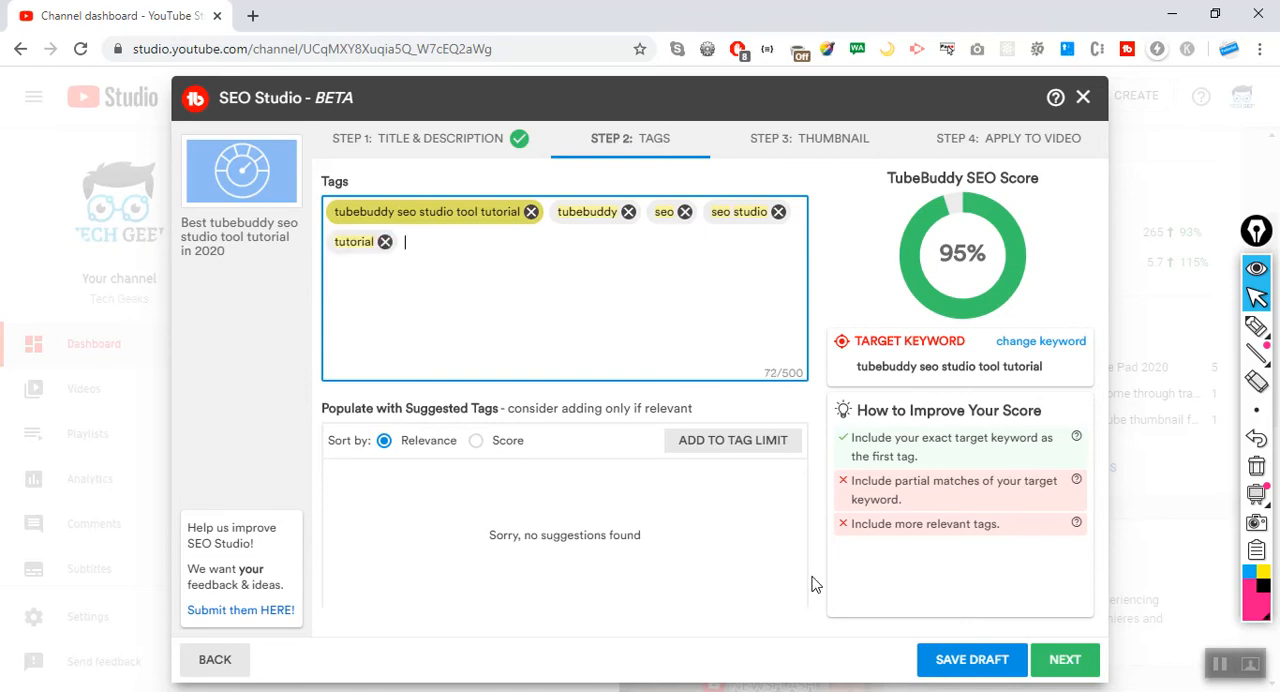
pyautogui.click(955, 520)
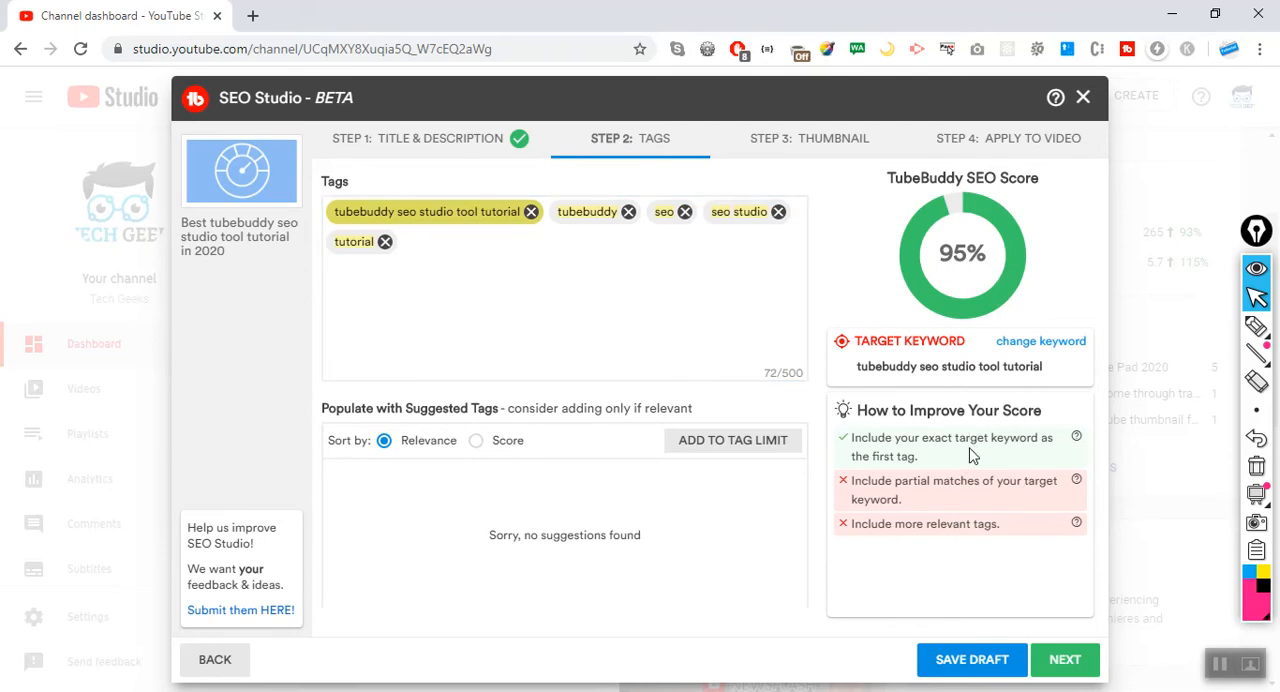
# Add the tag "seo studio tutorial" and check the advice on partial matches of the target keyword.
pyautogui.click(672, 336)
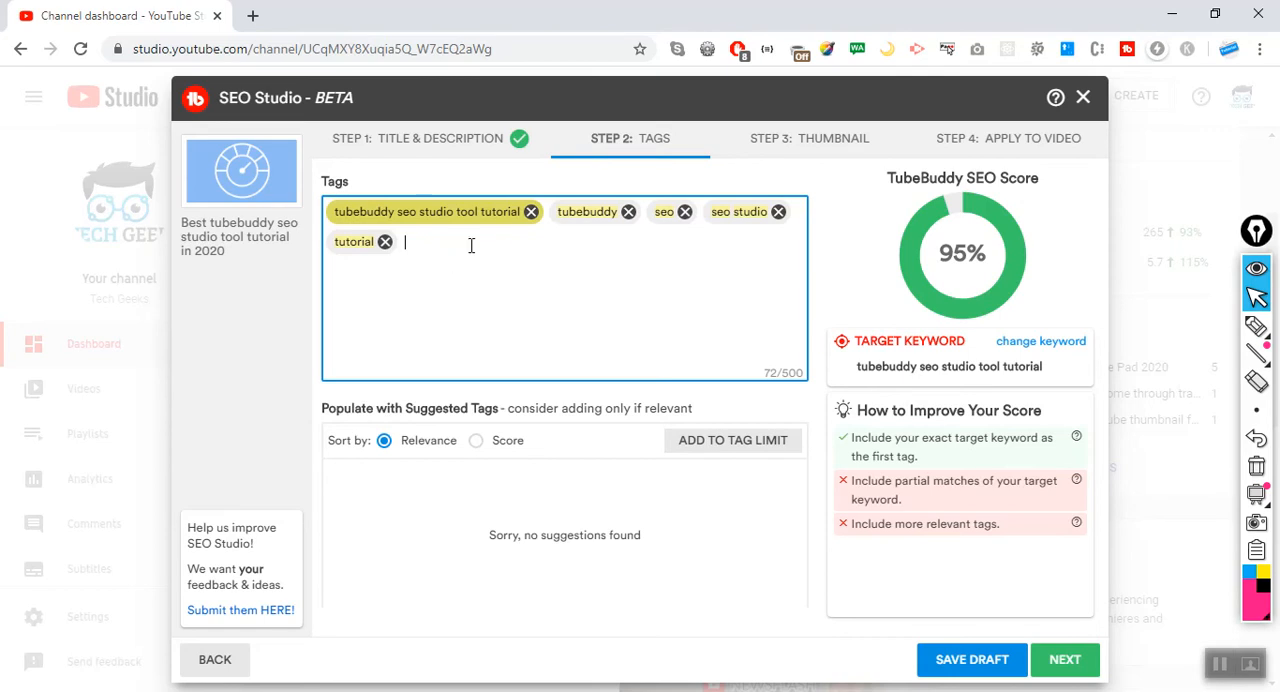
pyautogui.write('seo studio tutorial')
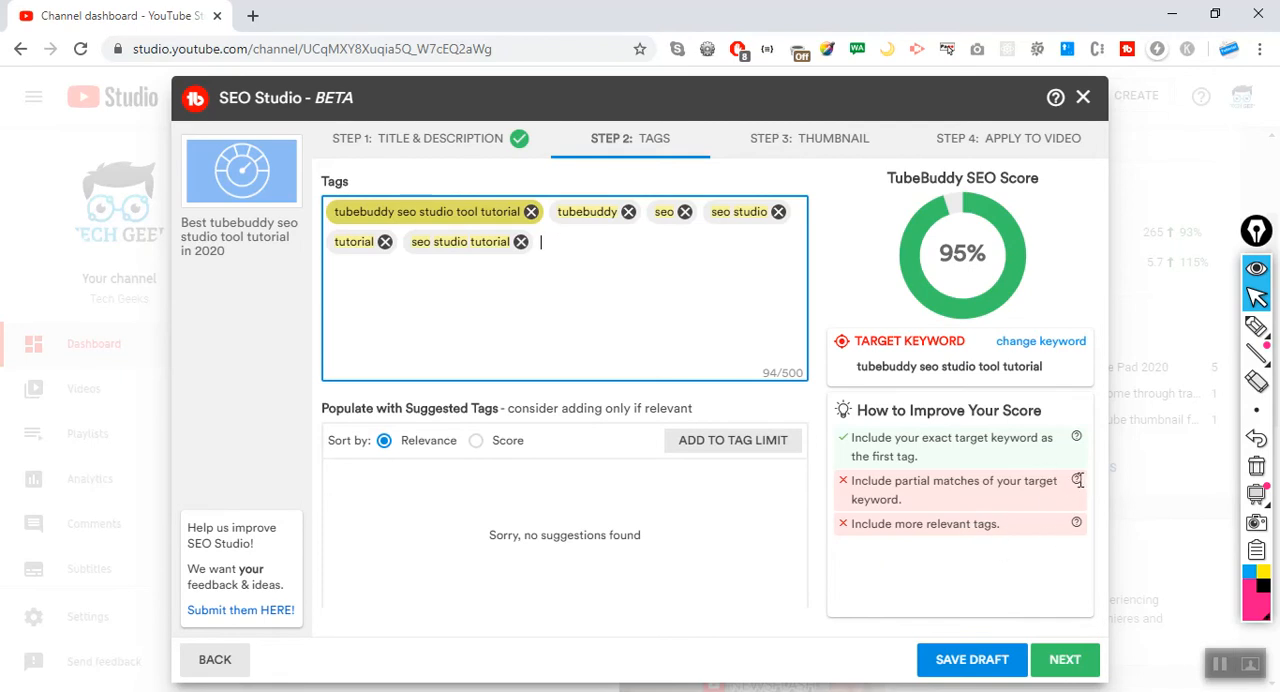
pyautogui.click(1076, 479)
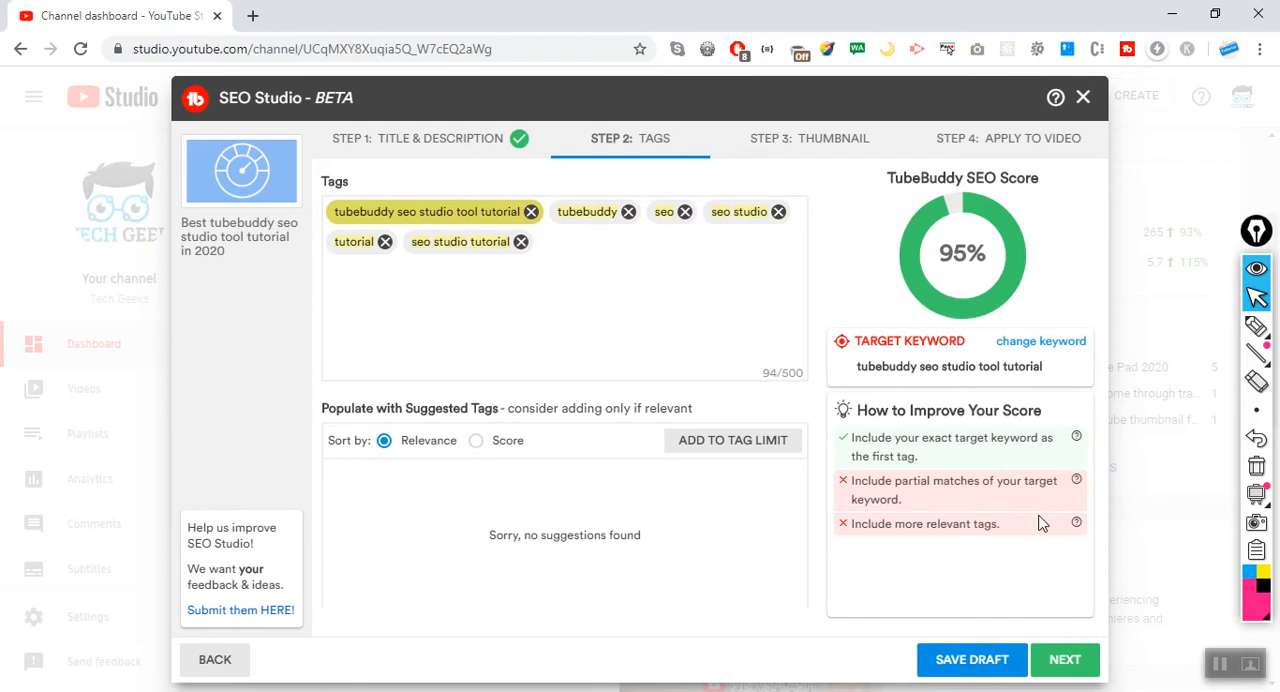
# Add the tags "seo studio tool" and "seo tutorial" to the video's tags.
pyautogui.click(700, 363)
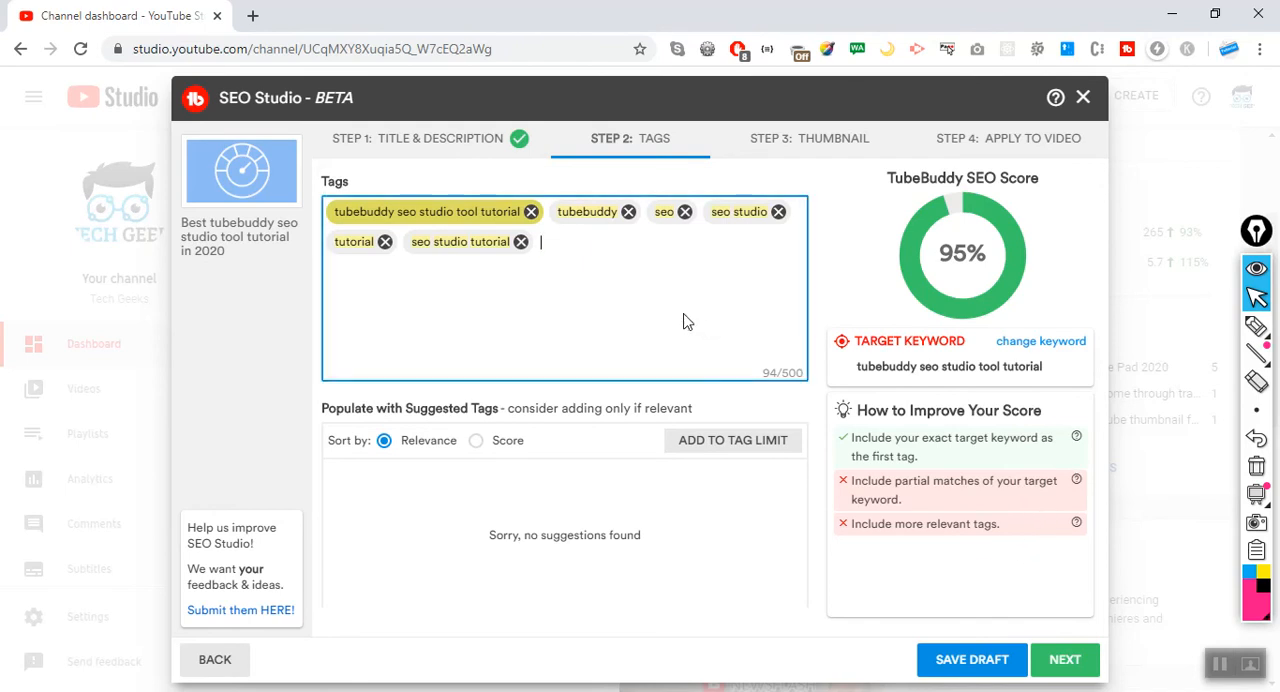
pyautogui.write('seo studio tool')
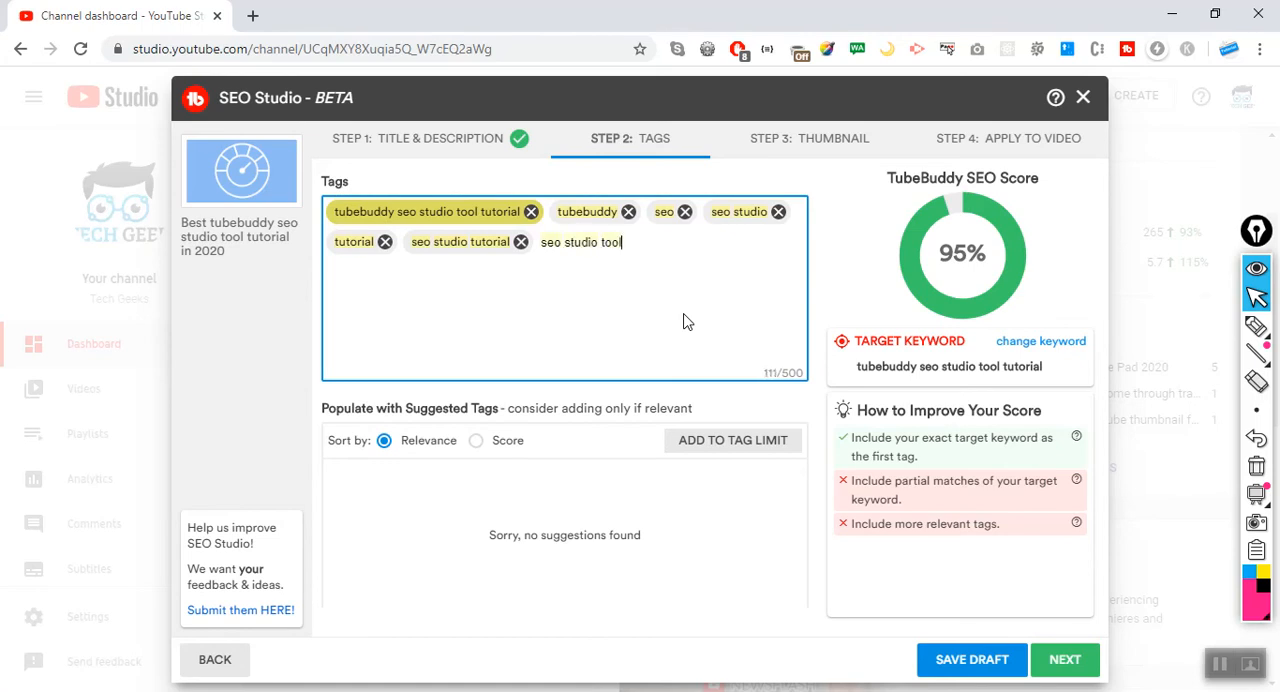
pyautogui.press('Return')
pyautogui.write('seo tutorial')
pyautogui.press('Return')
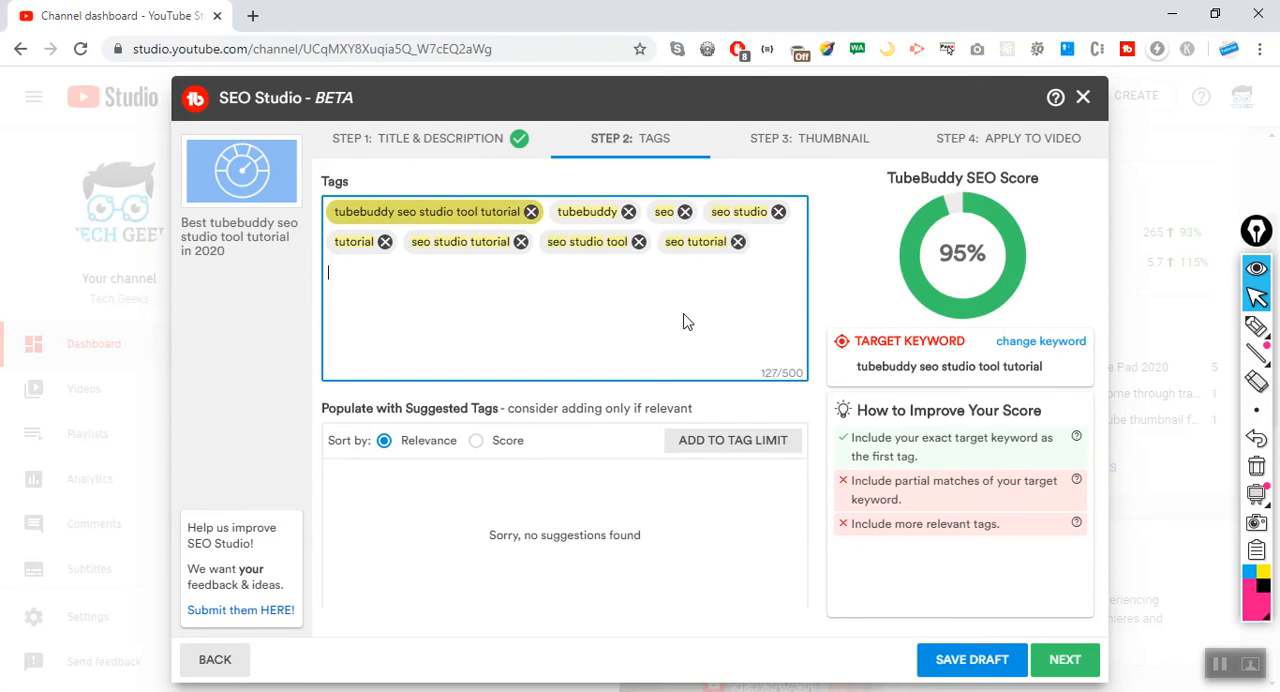
# Add the tag "tubebuddy seo" and sort the suggested tags by score.
pyautogui.write('tubebuddy seo')
pyautogui.press('Return')
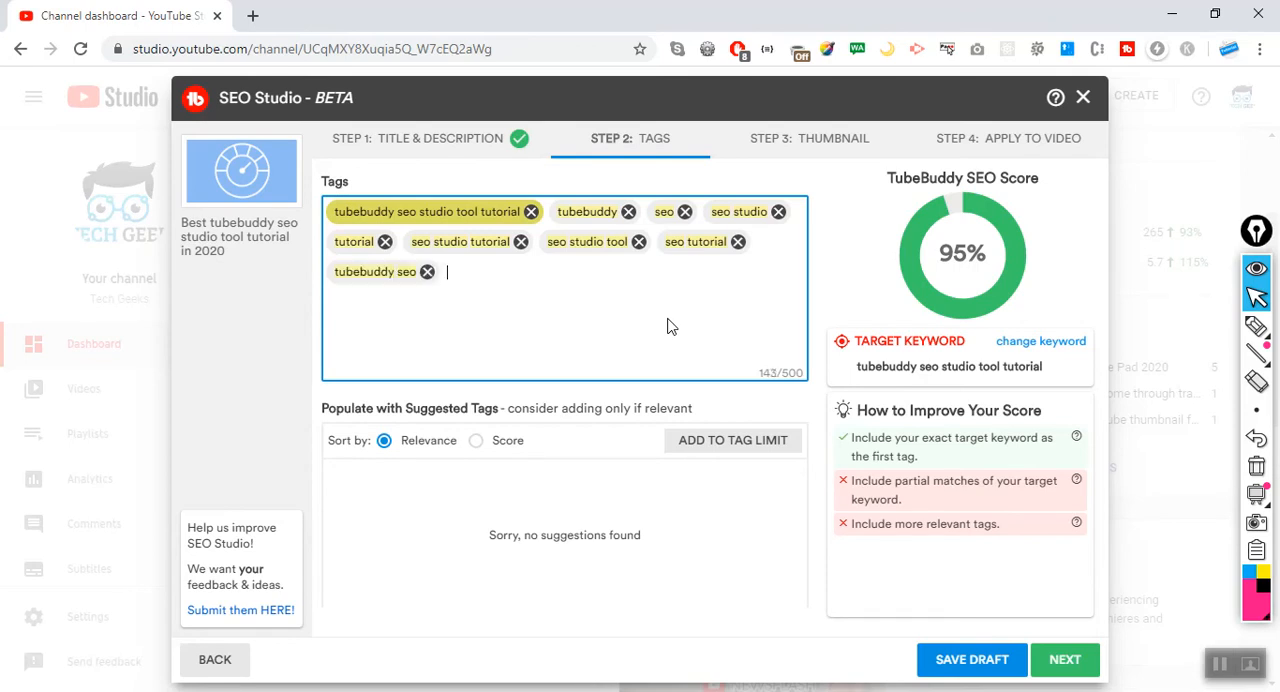
pyautogui.click(478, 443)
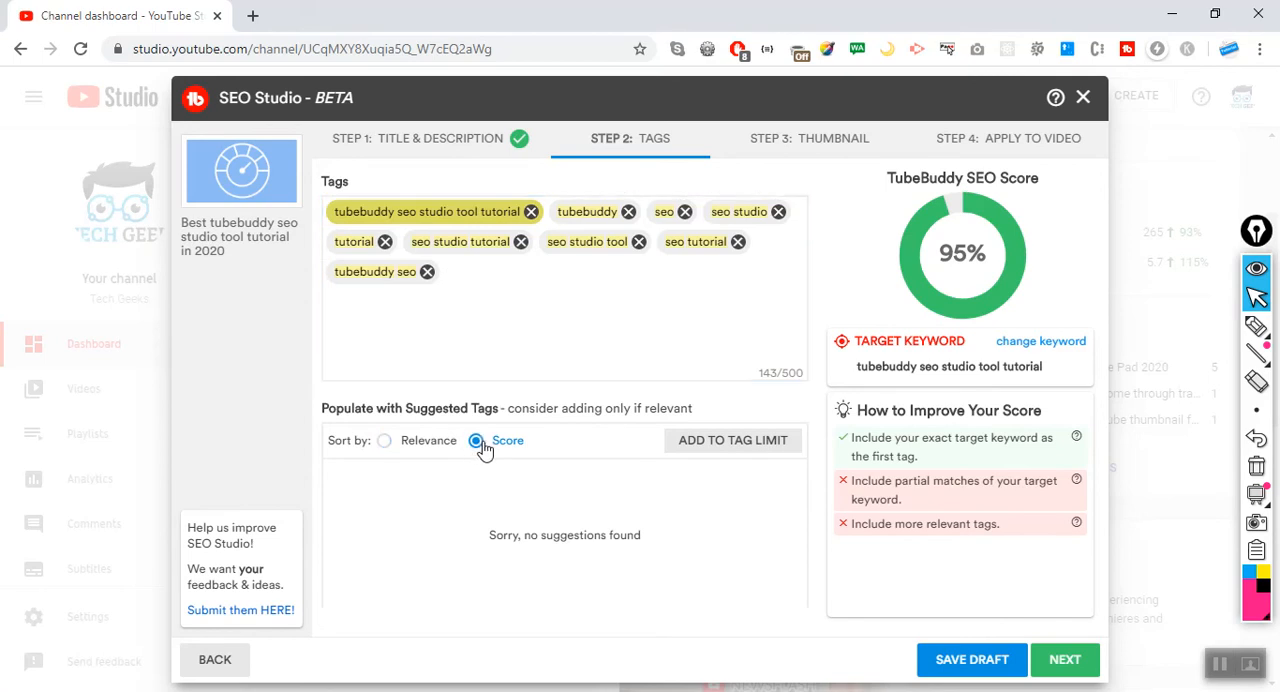
# Sort the suggested tags by relevance and add the tags "tube buddy seo studio", "tool" and "best tubebuddy".
pyautogui.click(386, 446)
pyautogui.click(575, 342)
pyautogui.click(965, 585)
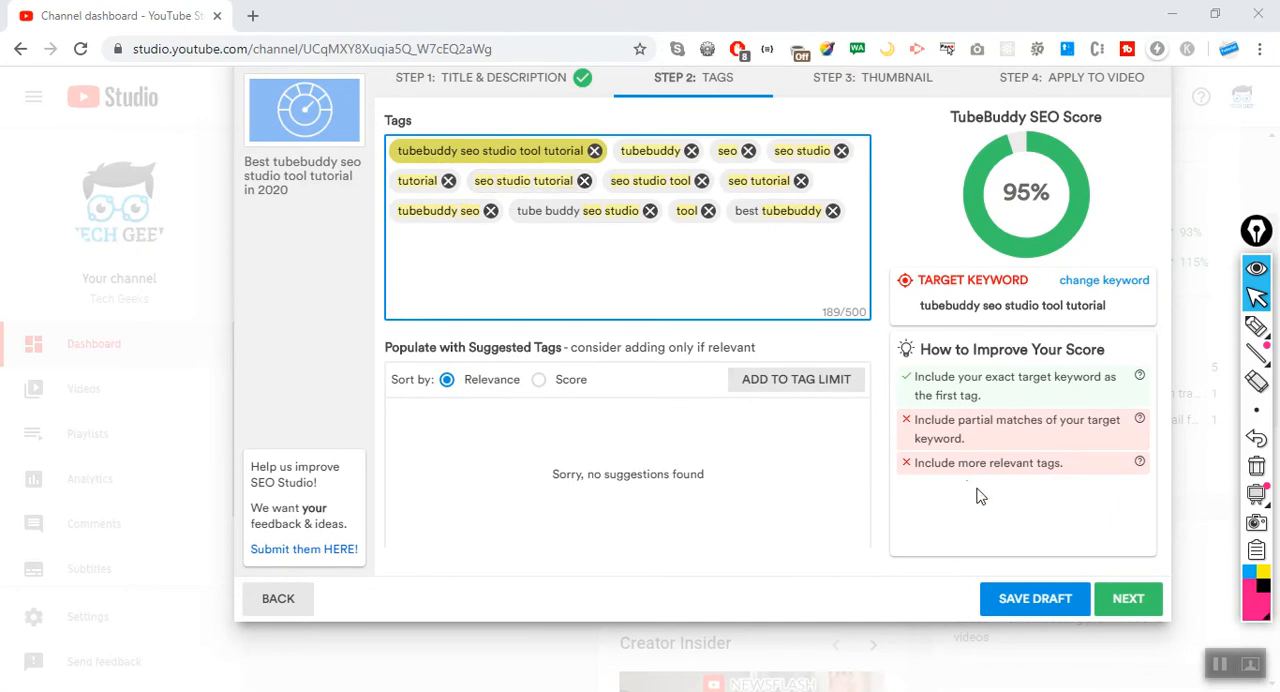
# Look at the thumbnail step and return to the tags step to review the score recommendations.
pyautogui.click(1130, 616)
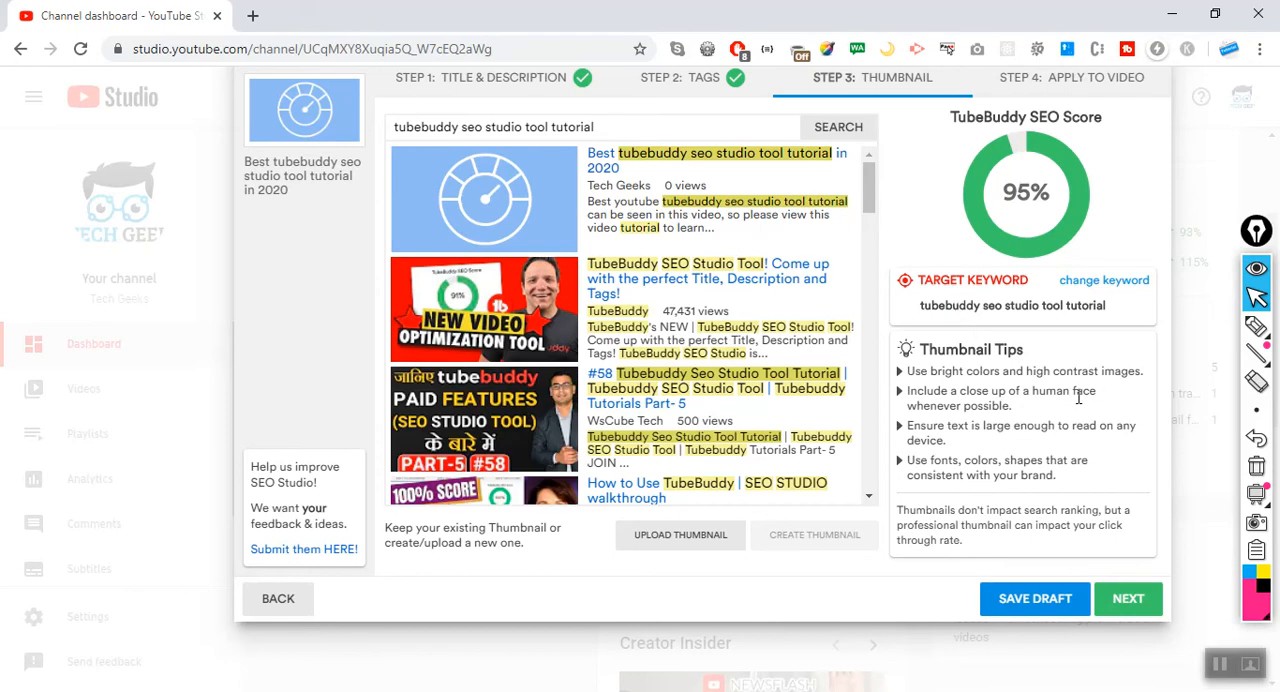
pyautogui.click(279, 600)
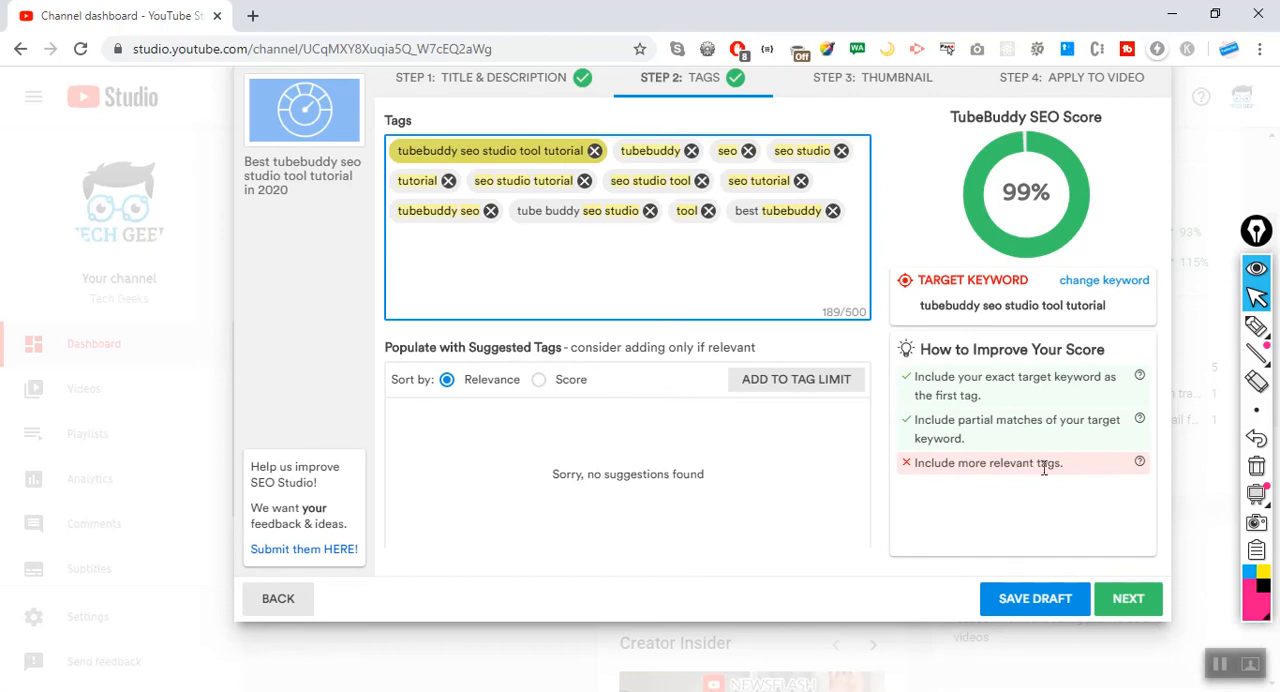
pyautogui.click(738, 266)
# Proceed to the thumbnail step and browse the competing videos' thumbnails for the target keyword.
pyautogui.click(1128, 598)
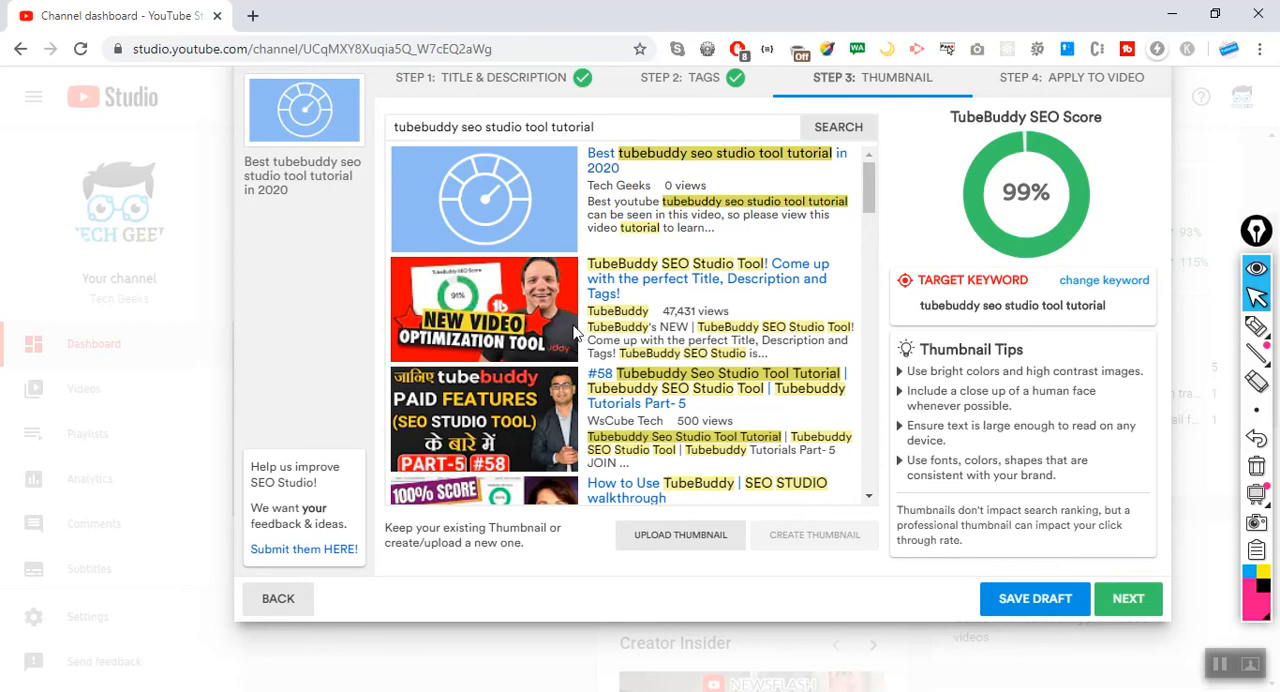
pyautogui.scroll(-2, 570, 335)
pyautogui.scroll(-4, 570, 335)
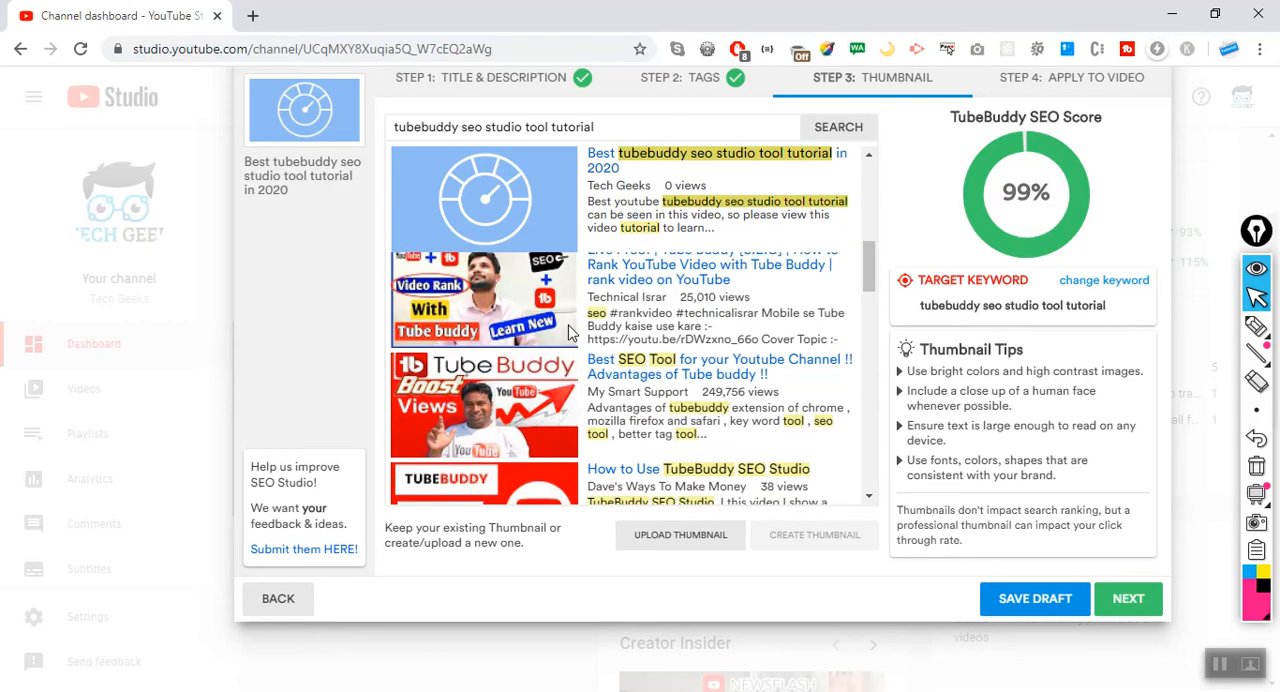
pyautogui.scroll(-8, 570, 335)
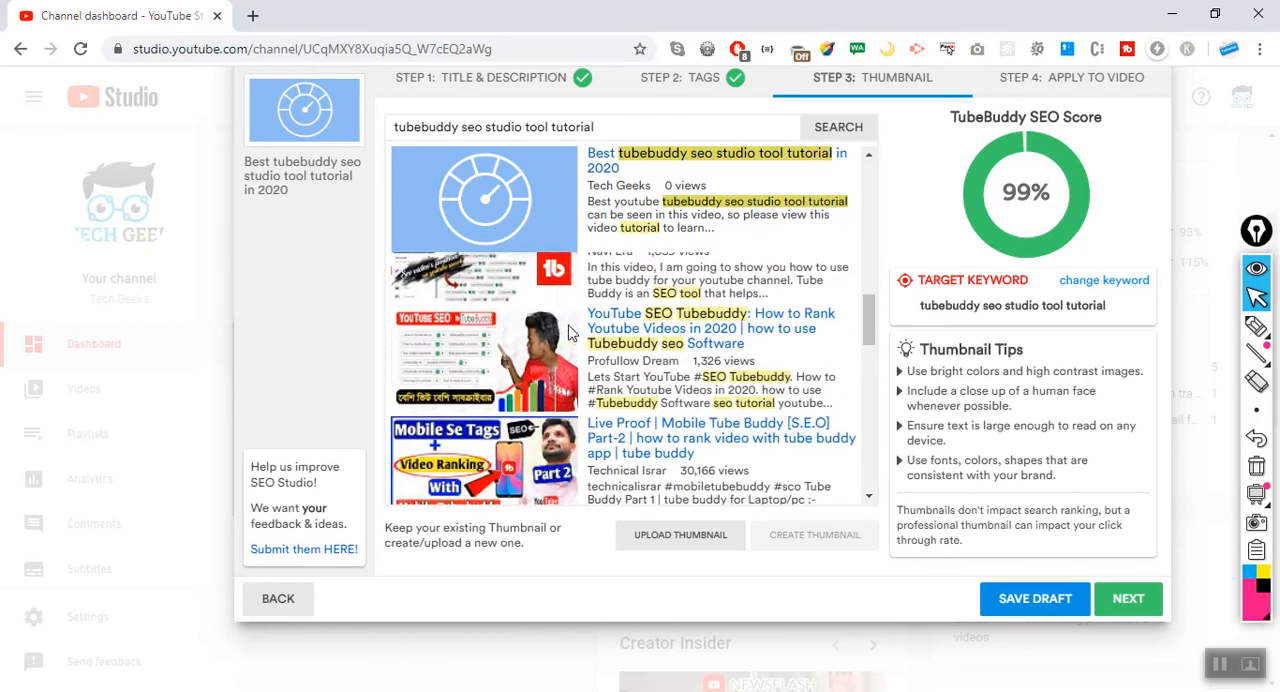
pyautogui.scroll(5, 565, 335)
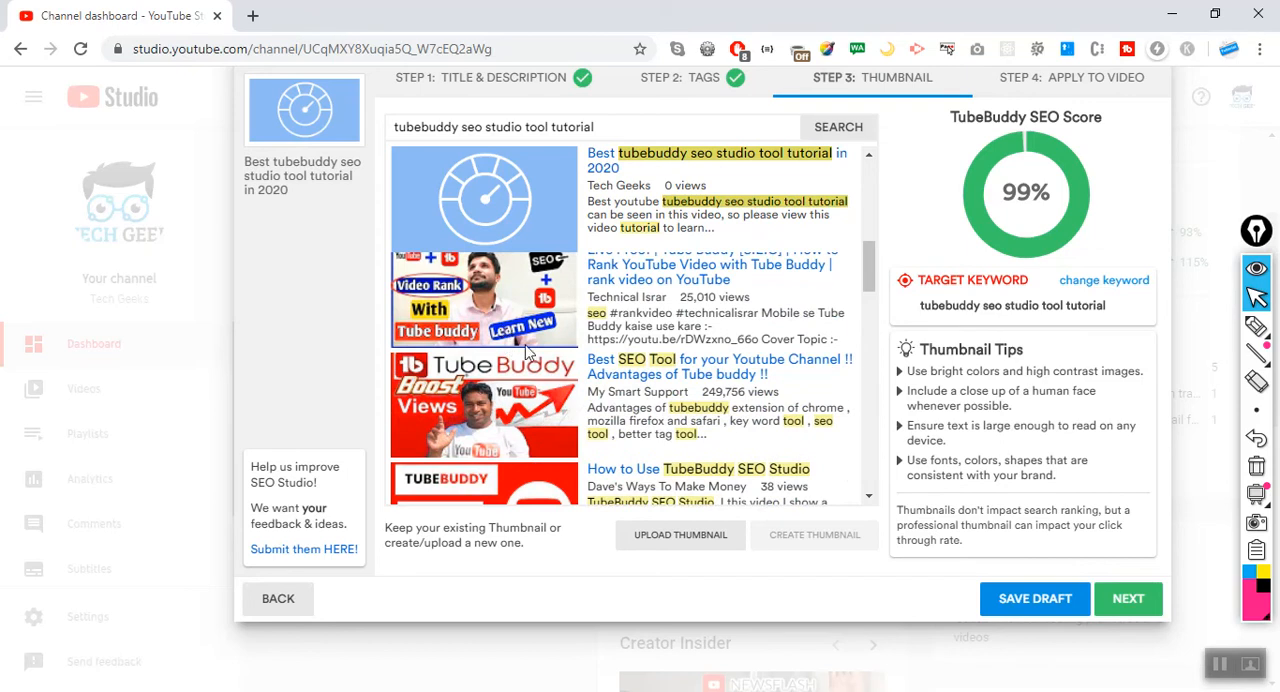
pyautogui.scroll(7, 660, 355)
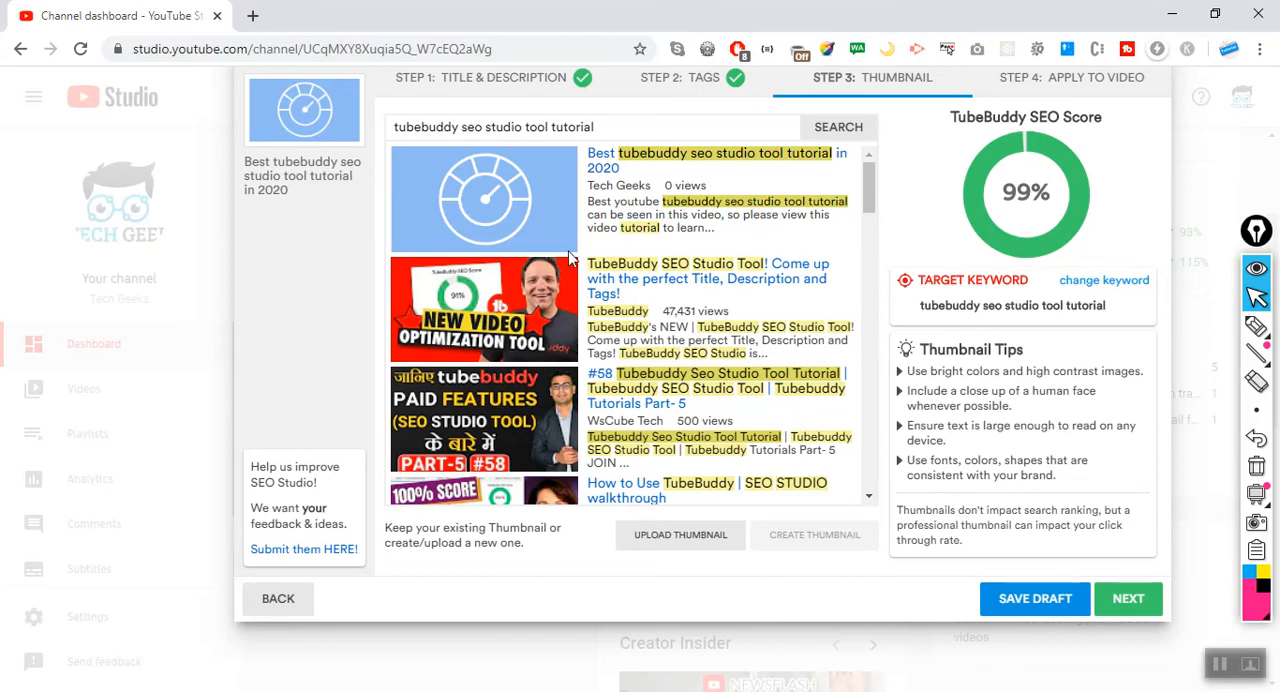
# Upload a custom thumbnail from the Downloads folder and compare it with the competing thumbnails and the thumbnail tips.
pyautogui.click(698, 540)
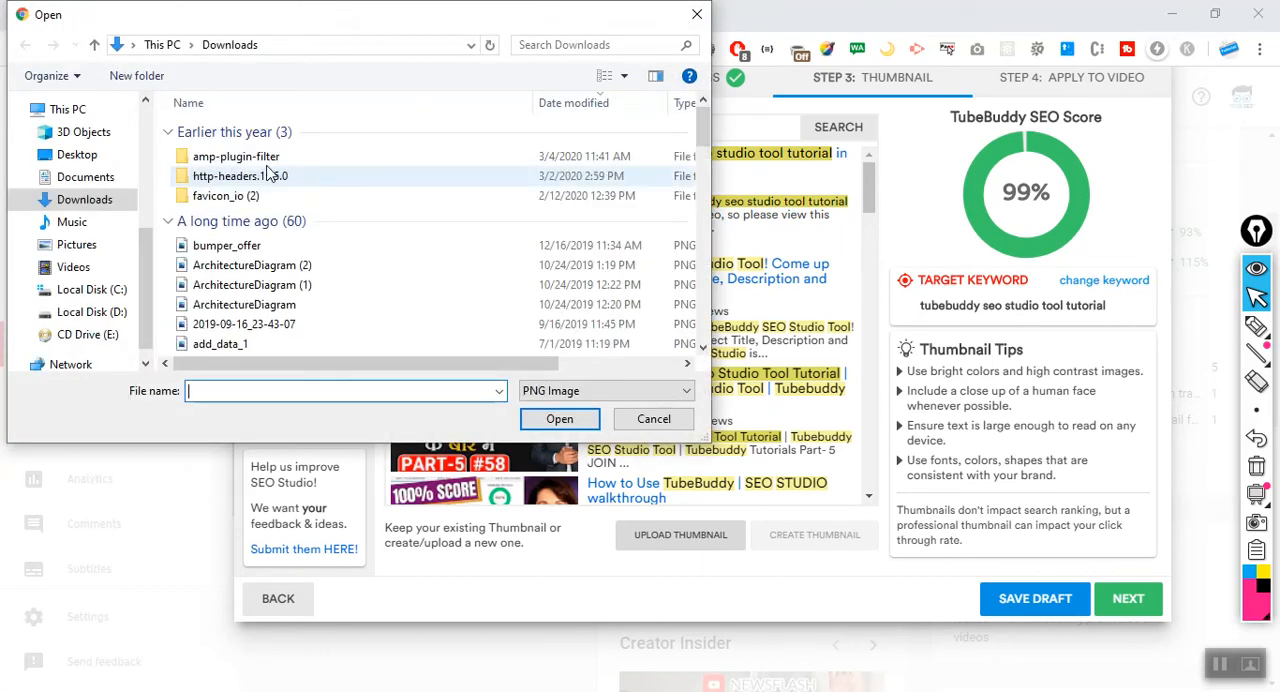
pyautogui.doubleClick(235, 163)
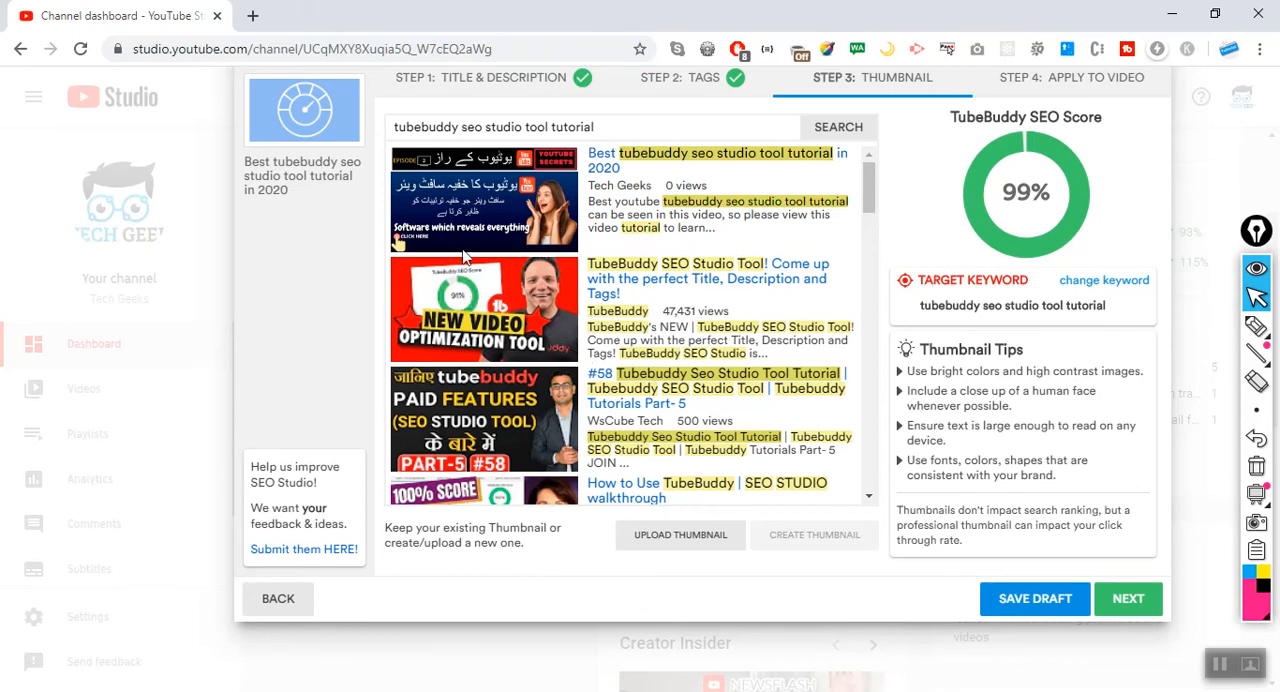
pyautogui.scroll(-3, 468, 410)
pyautogui.scroll(3, 468, 418)
pyautogui.moveTo(909, 371); pyautogui.dragTo(1088, 484)
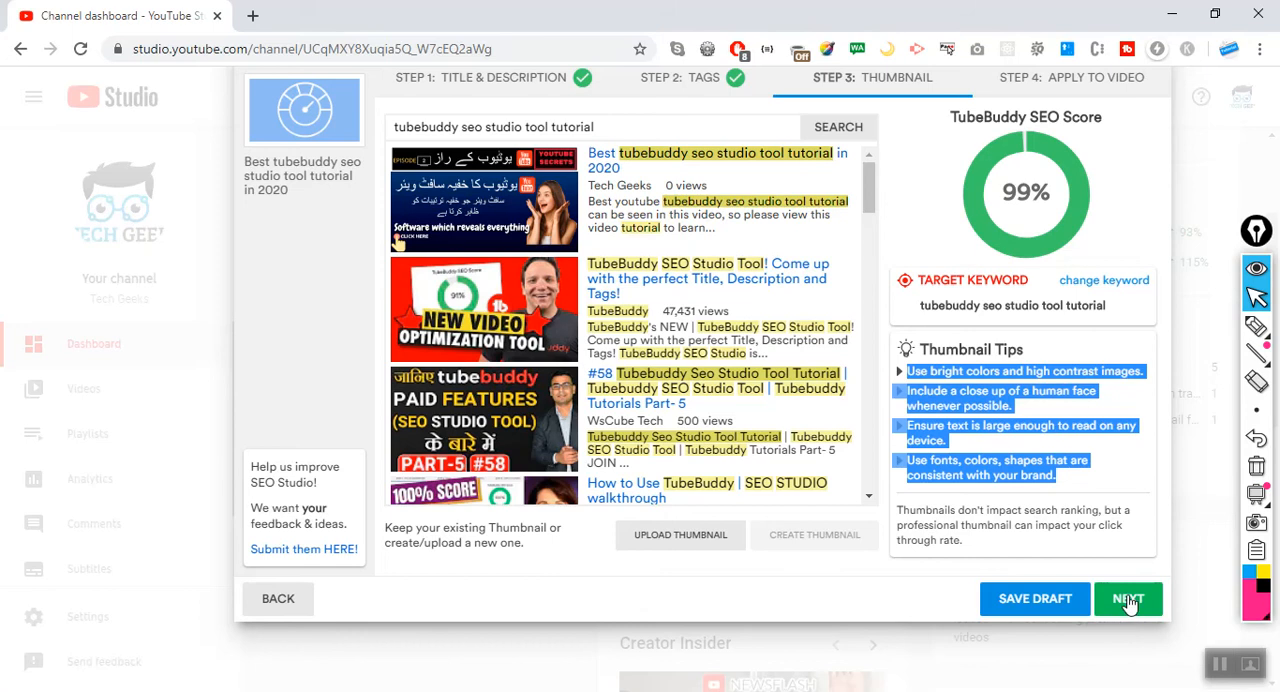
# Review the Apply to Video step and go back to SEO Studio's start page without saving the optimization.
pyautogui.click(1092, 80)
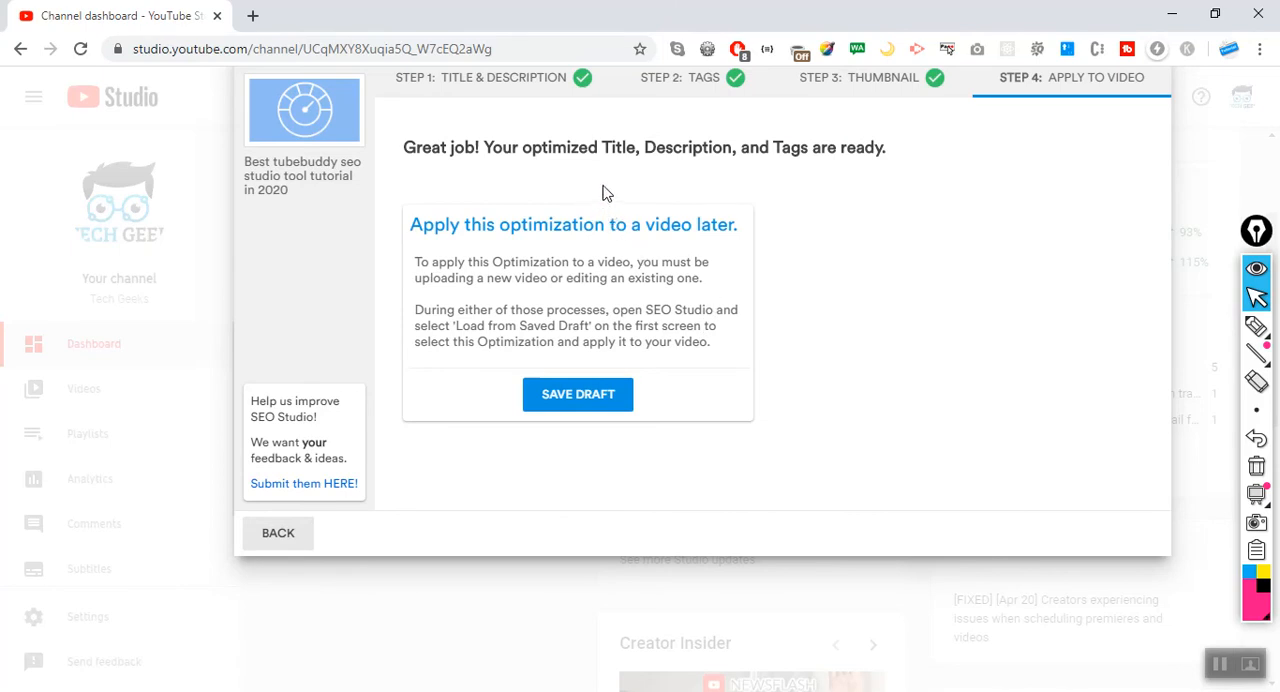
pyautogui.click(858, 80)
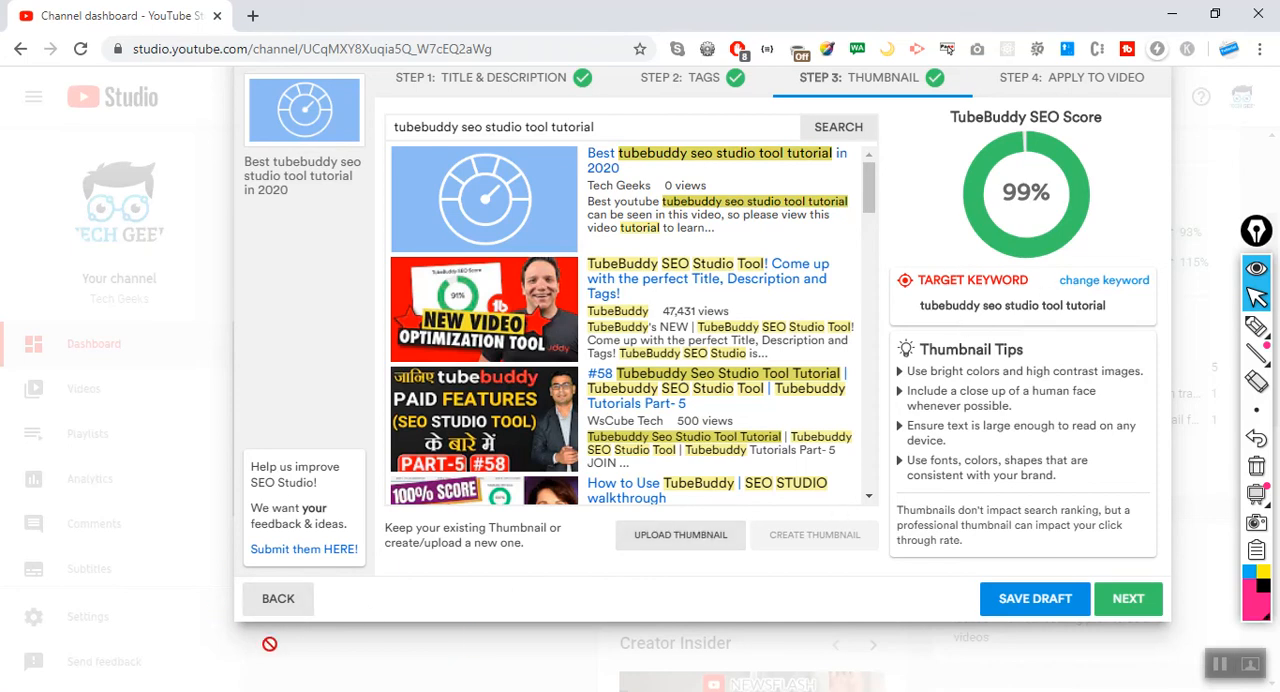
pyautogui.click(287, 612)
pyautogui.click(288, 612)
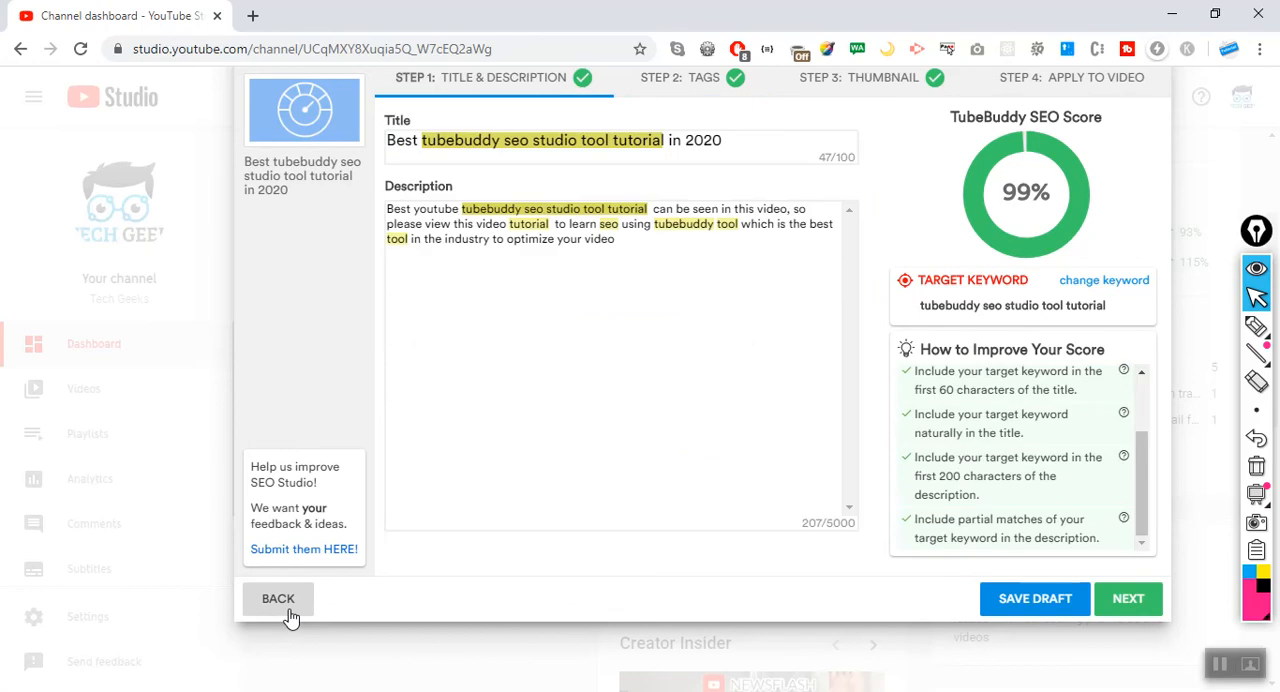
pyautogui.click(288, 612)
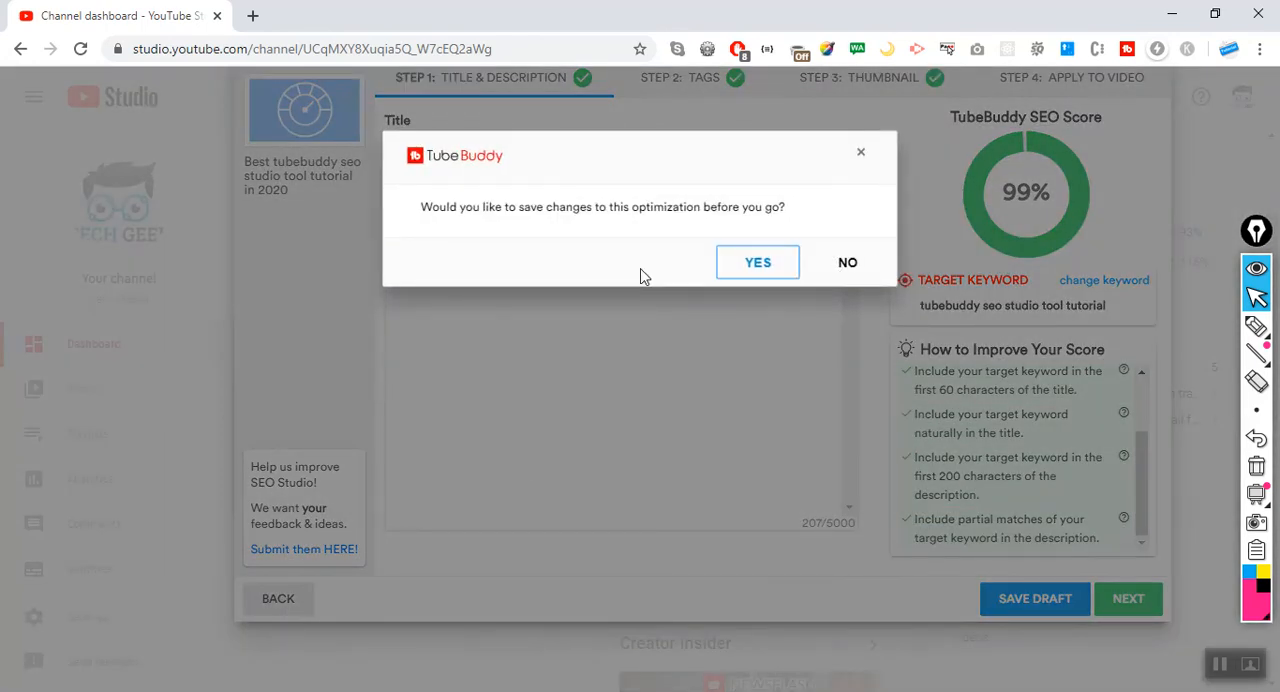
pyautogui.click(840, 268)
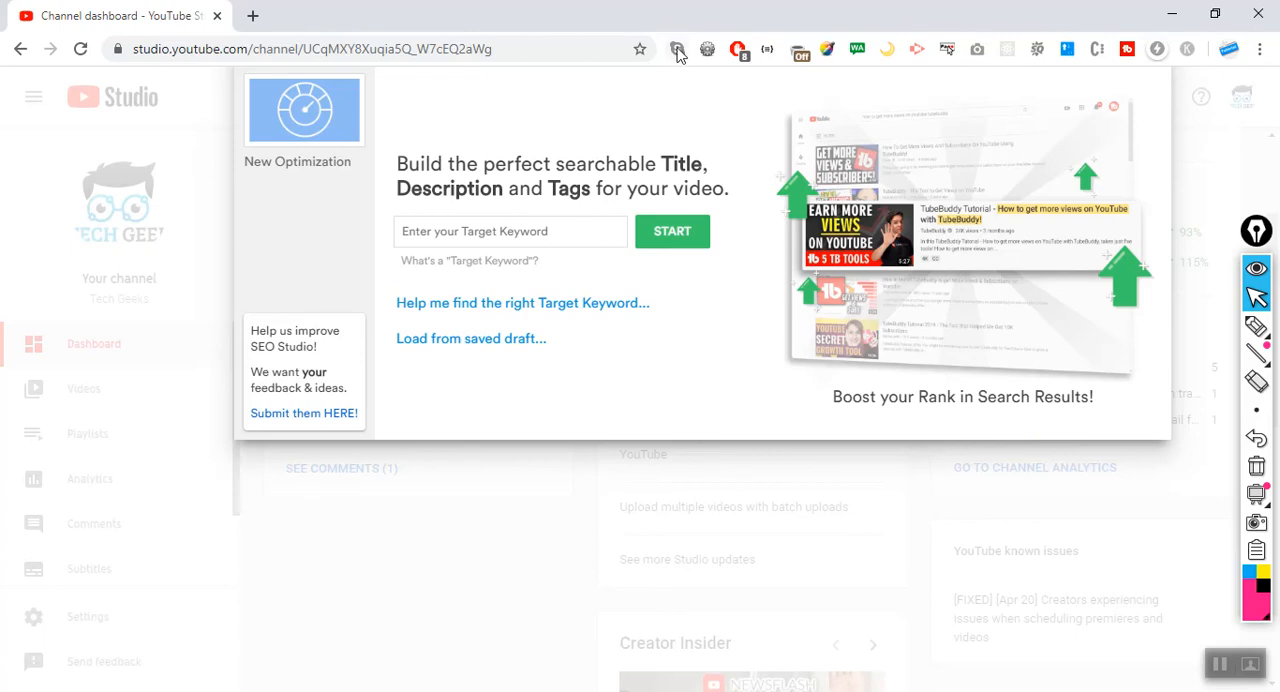
pyautogui.click(1220, 664)
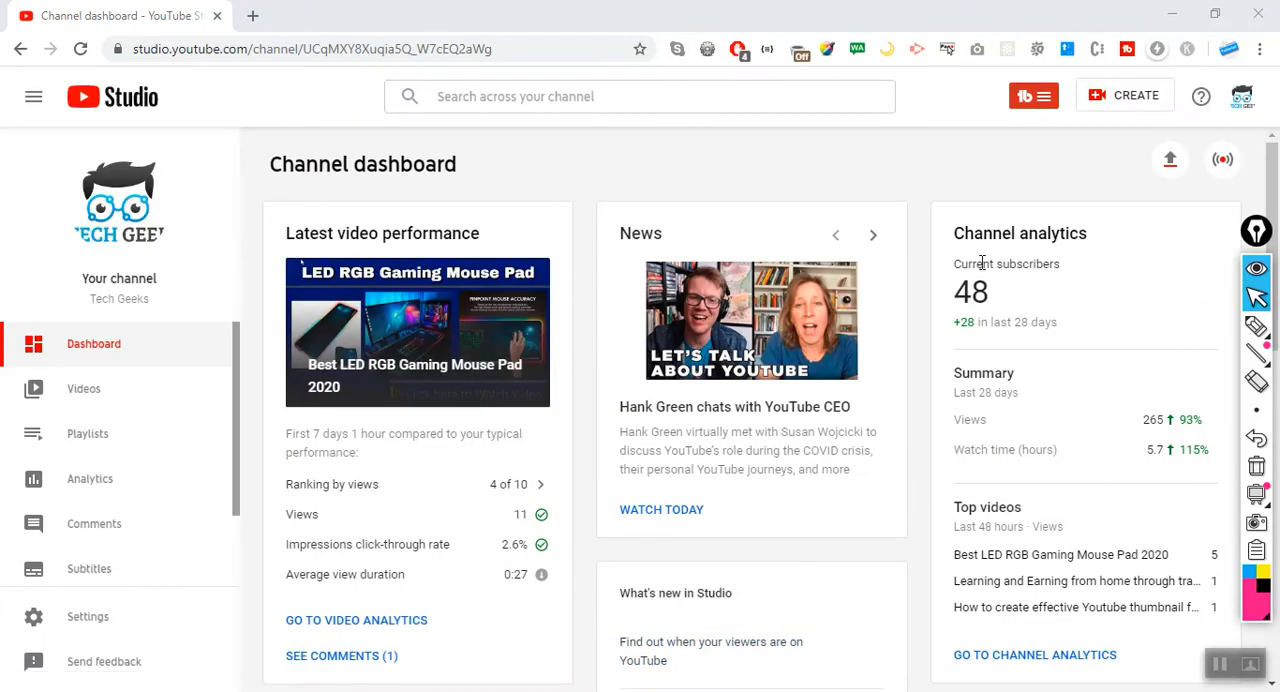
# Open TubeBuddy's Keyword Explorer and explore the suggested keyword "tubebuddy seo studio tools tutorial".
pyautogui.click(1041, 100)
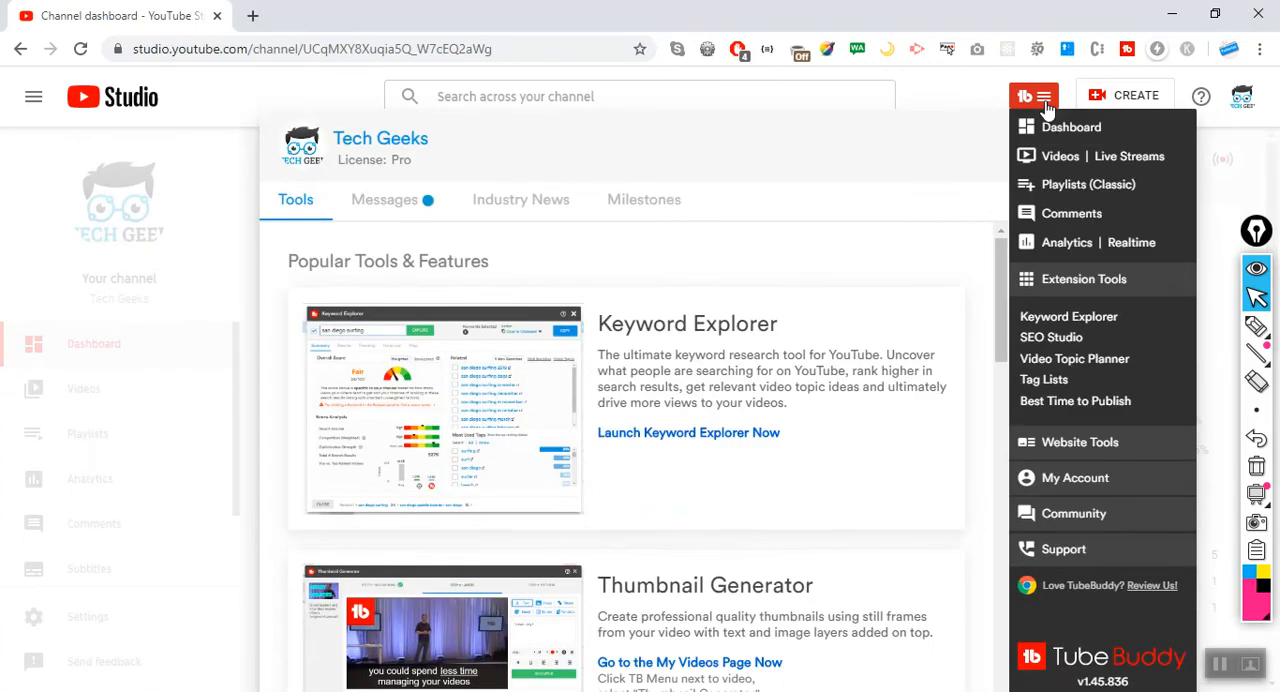
pyautogui.click(1087, 317)
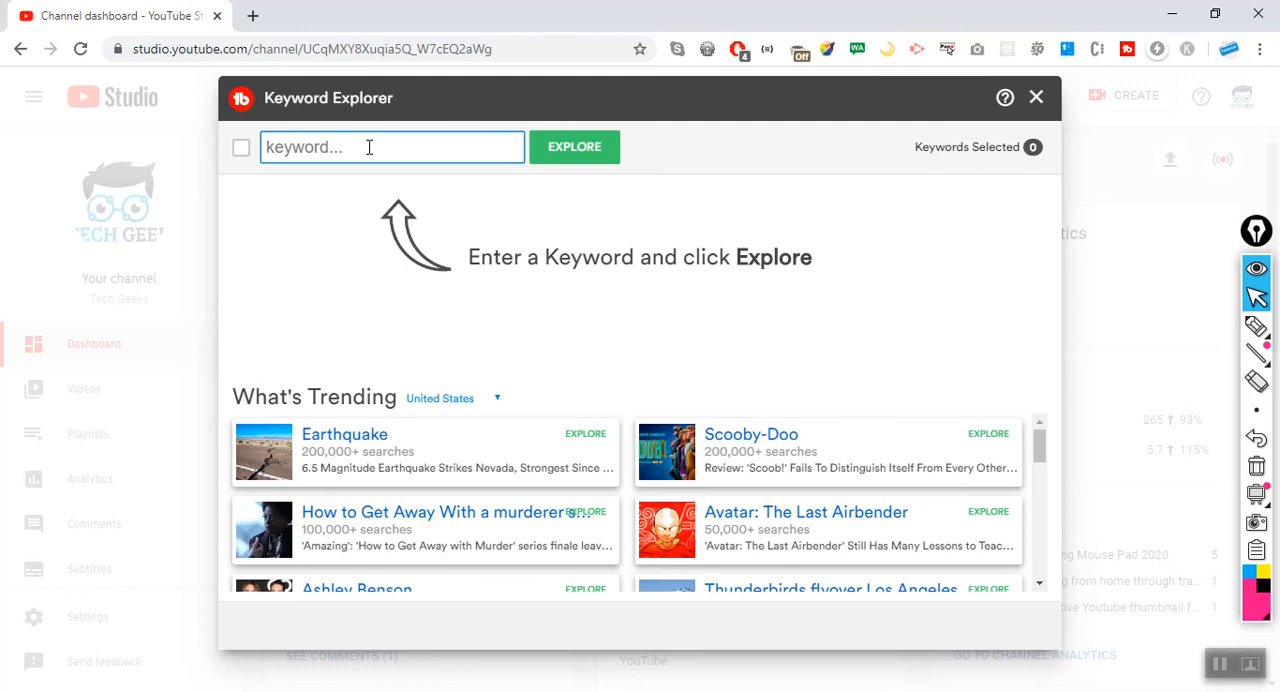
pyautogui.write('t')
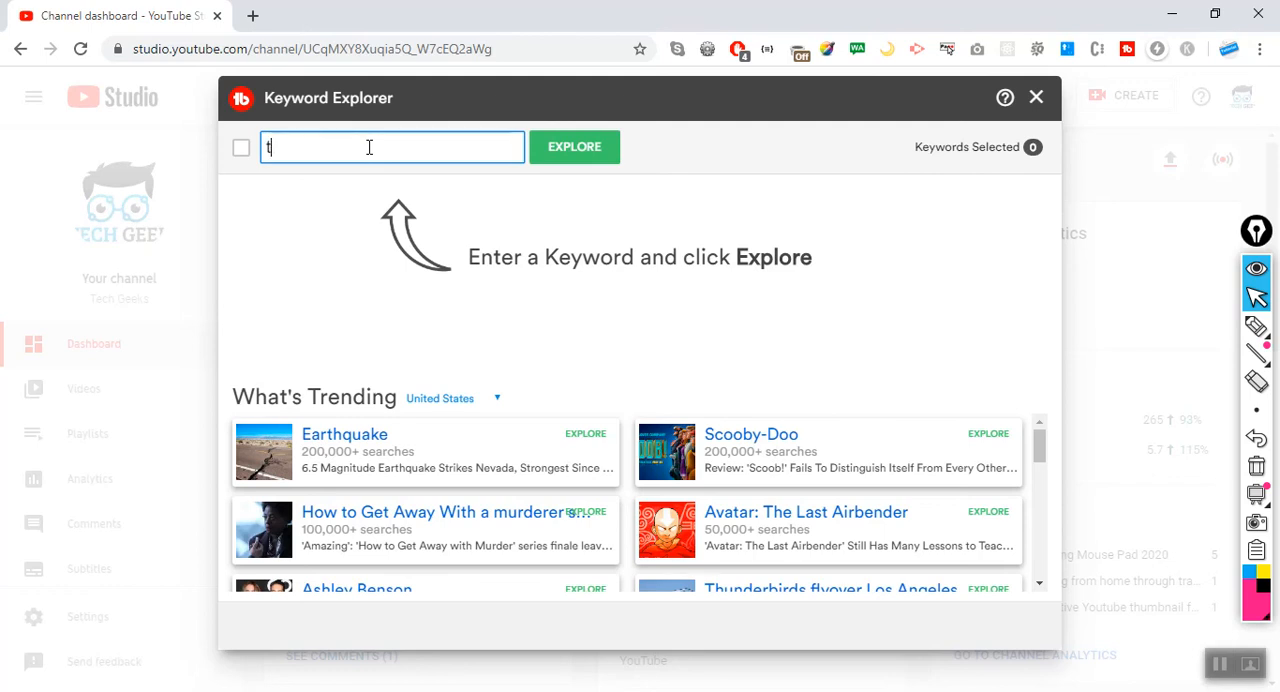
pyautogui.write('ubebu')
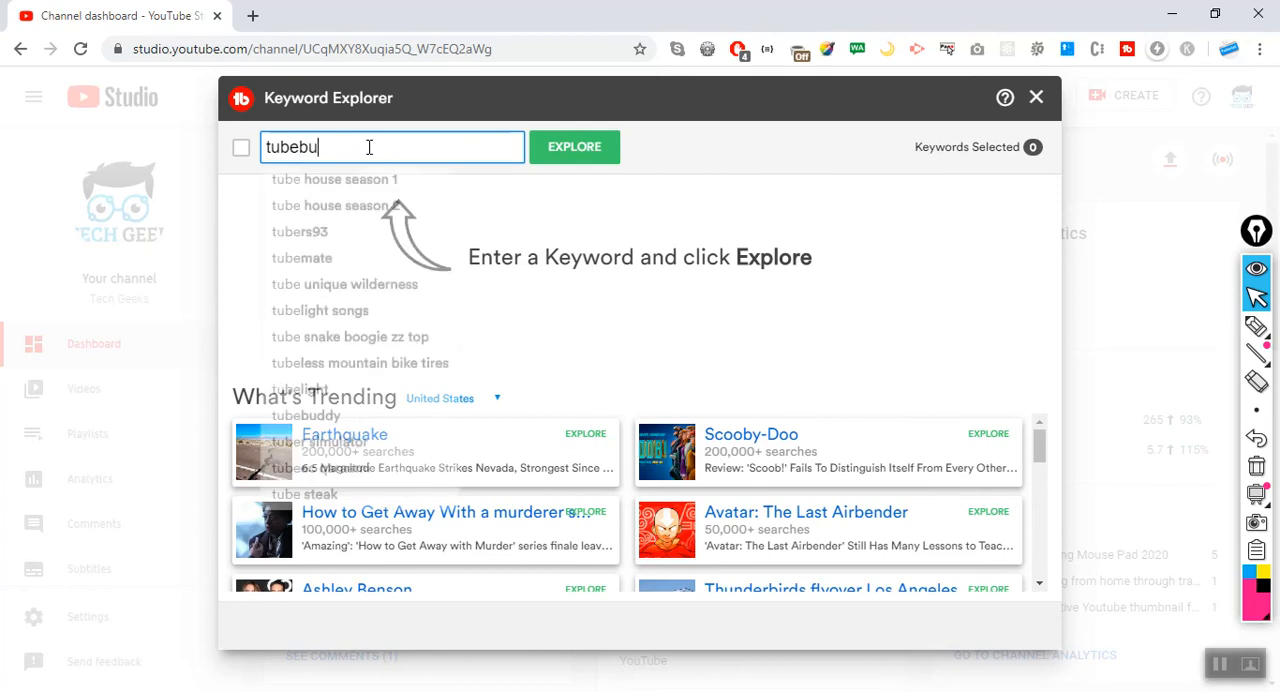
pyautogui.write('ddy se')
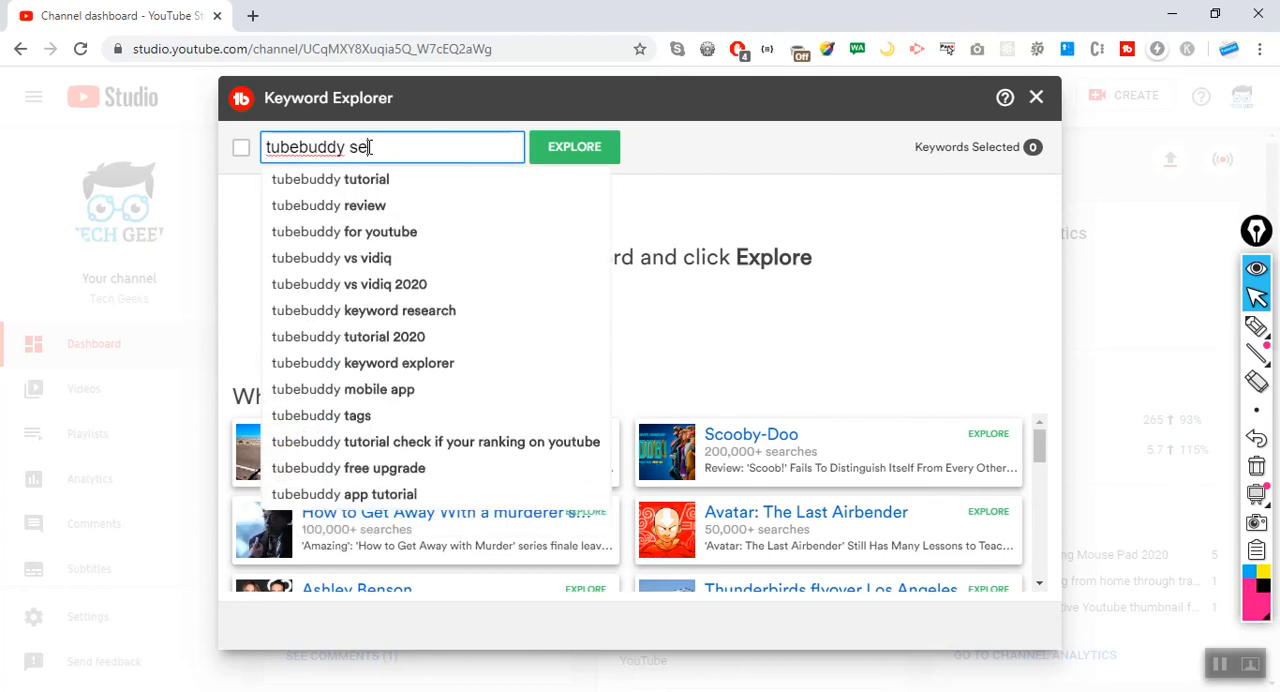
pyautogui.write('o stu')
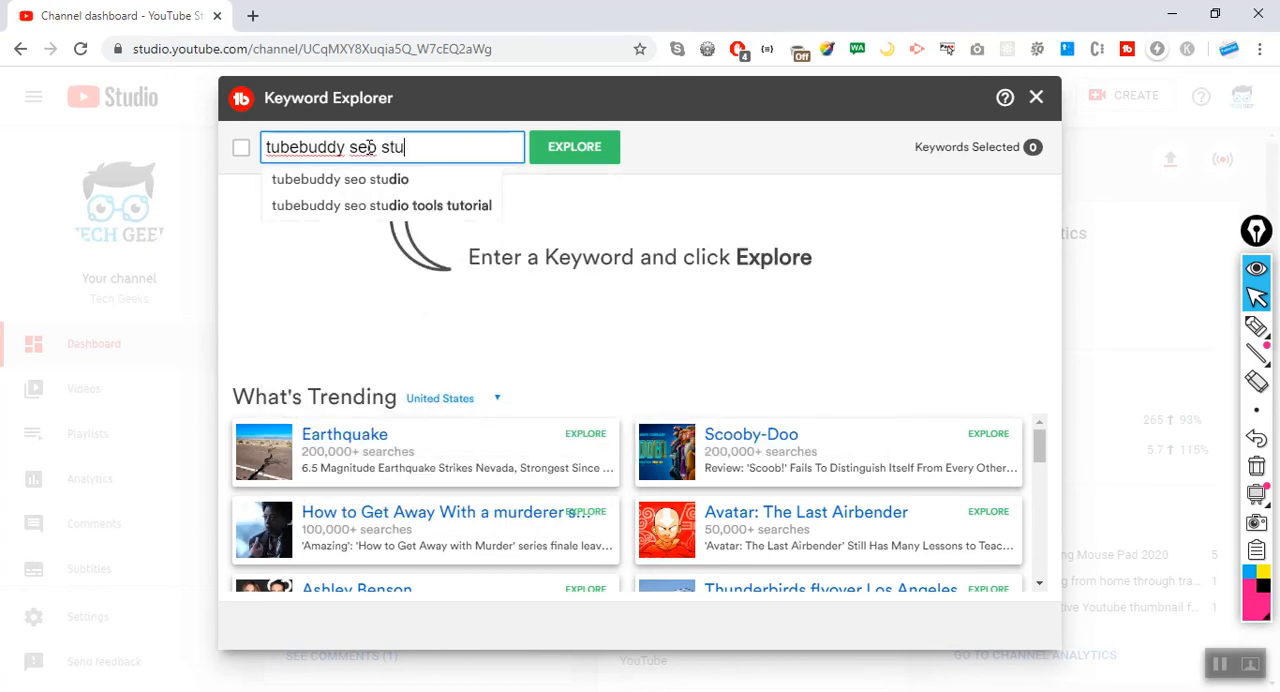
pyautogui.press('BackSpace')
pyautogui.press('BackSpace')
pyautogui.press('BackSpace')
pyautogui.press('BackSpace')
pyautogui.press('BackSpace')
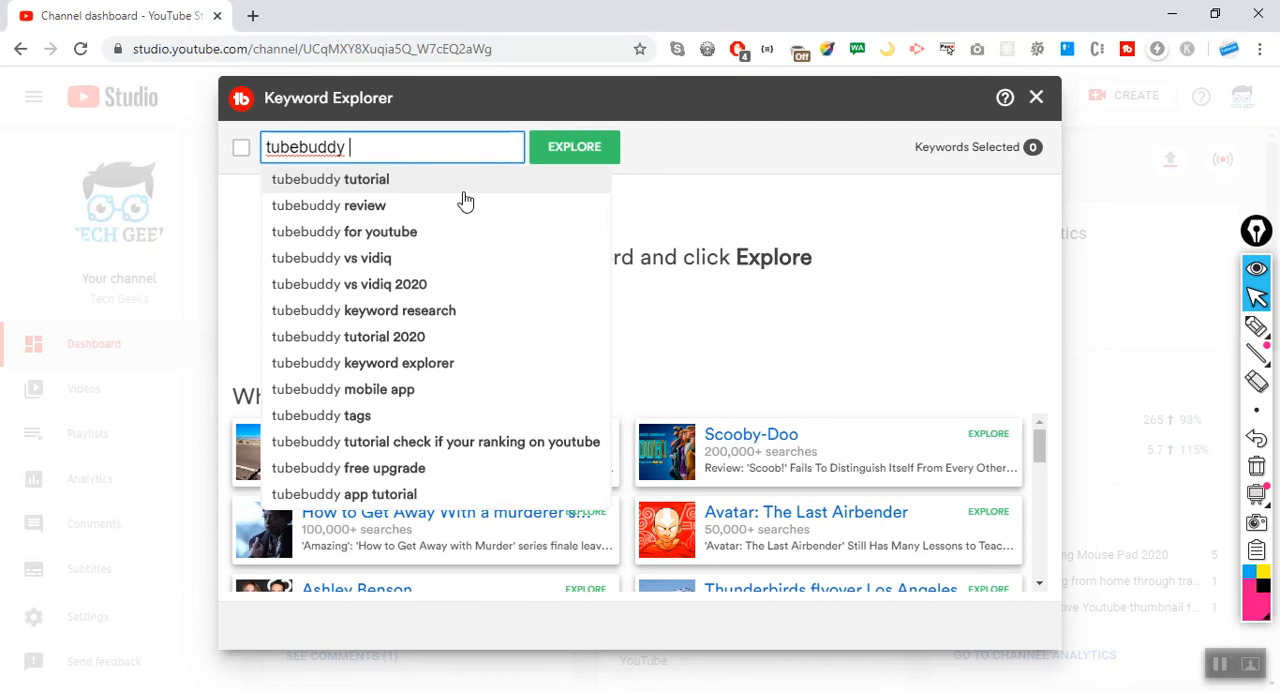
pyautogui.write('eo')
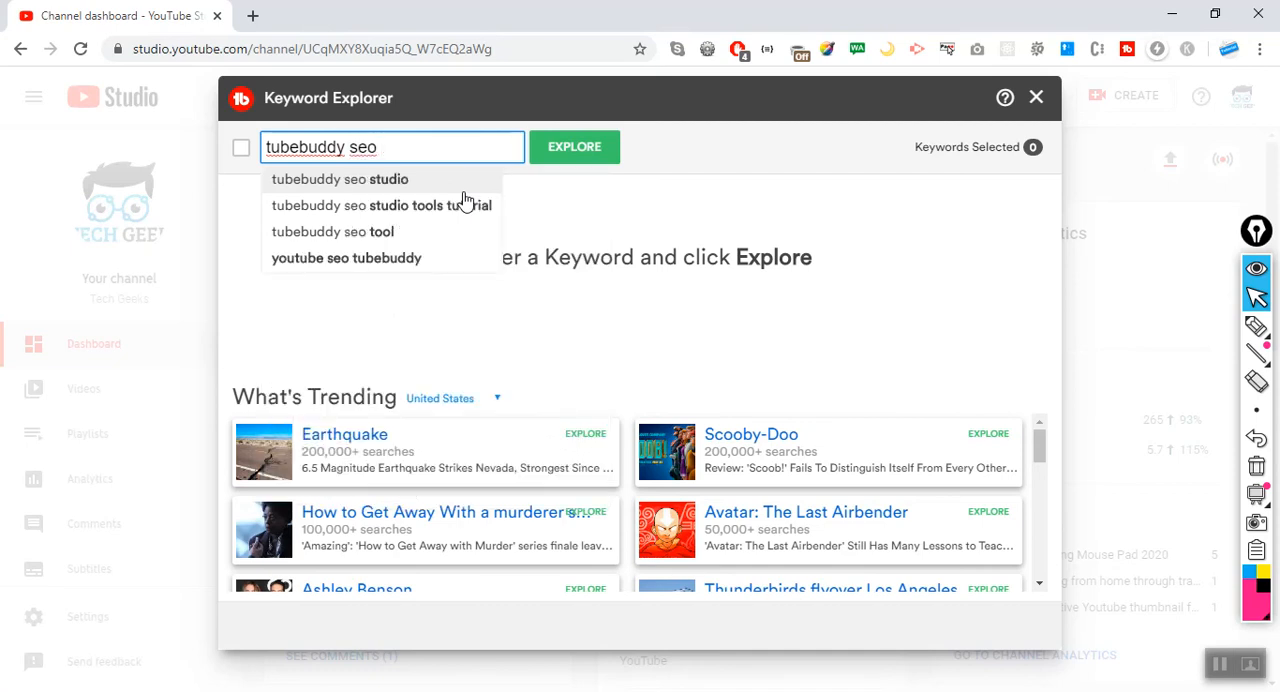
pyautogui.write(' studio')
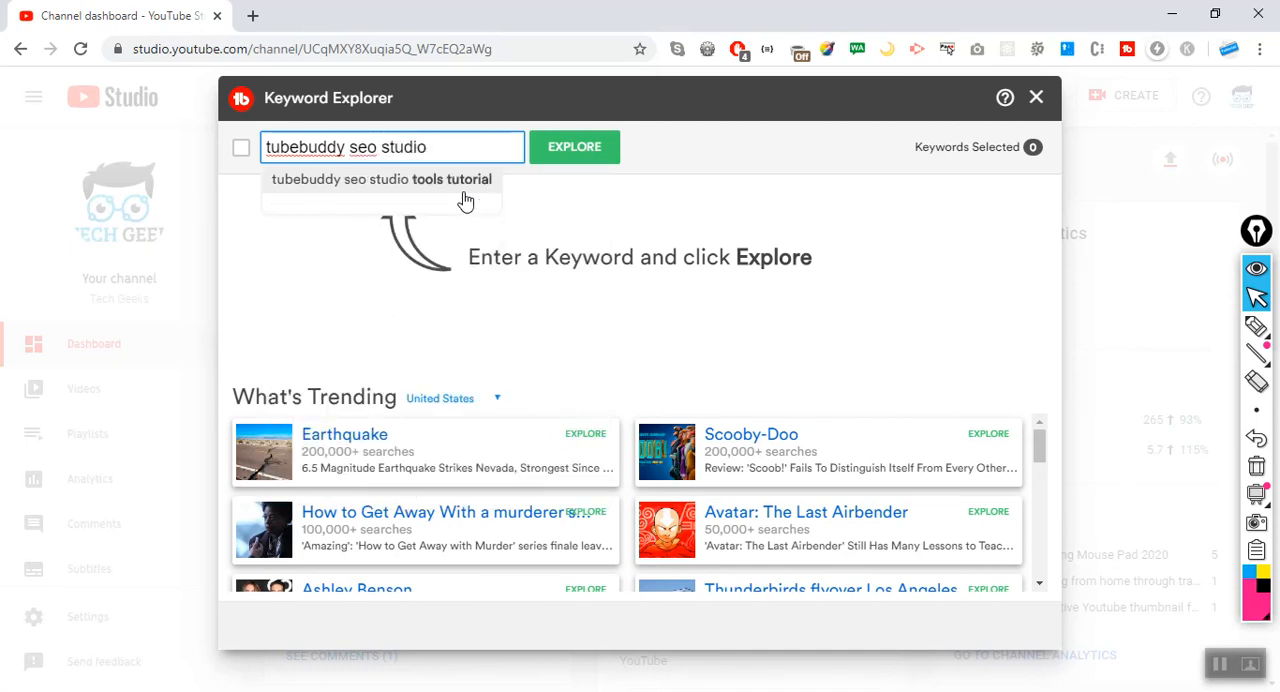
pyautogui.click(465, 190)
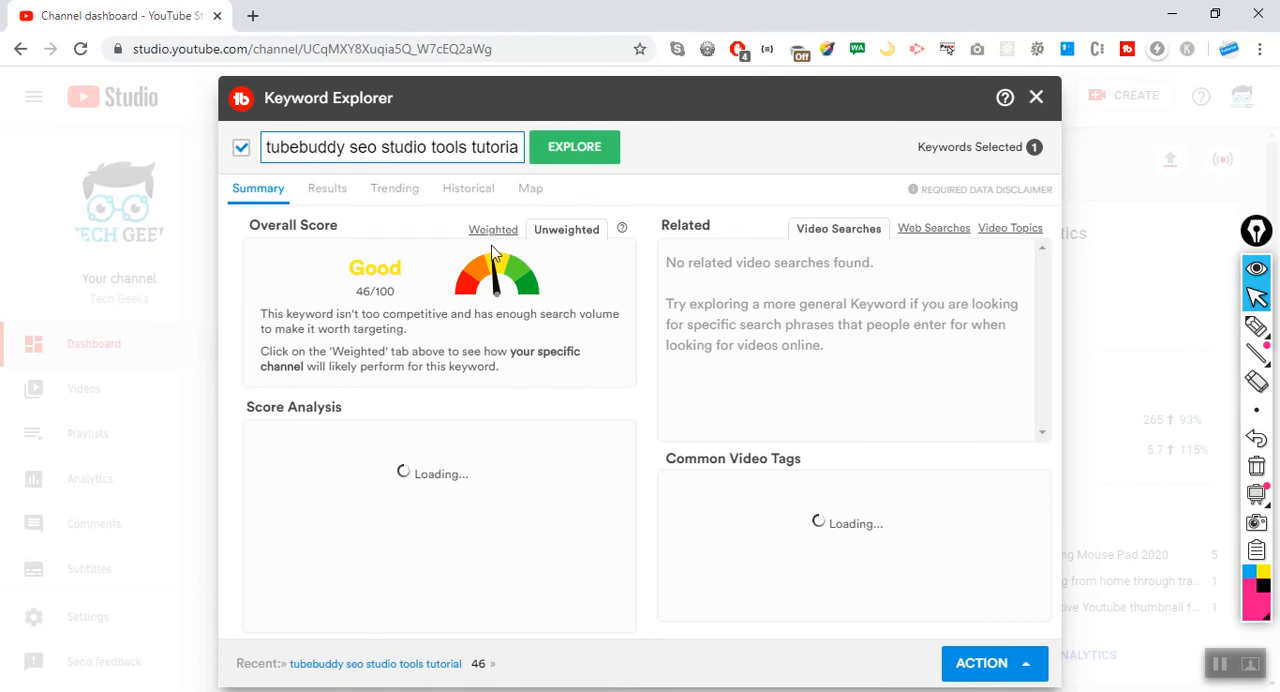
# Compare the keyword's weighted and unweighted overall scores and examine the weighted score analysis.
pyautogui.click(513, 231)
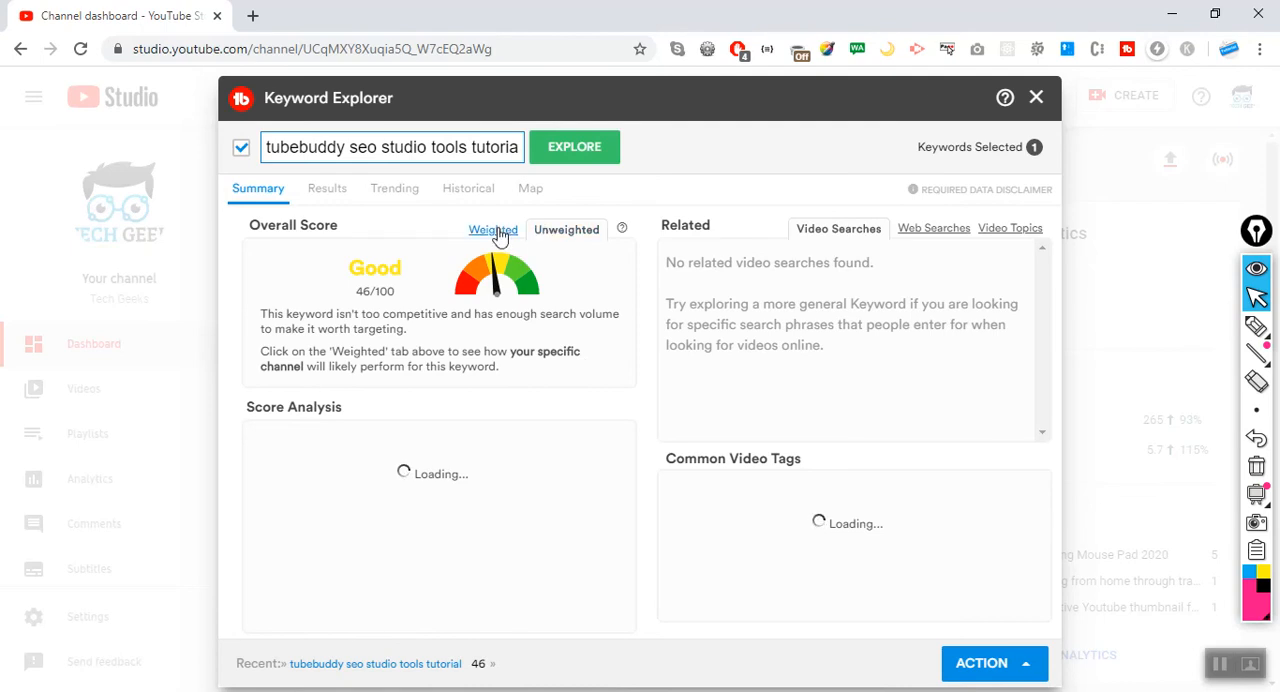
pyautogui.click(583, 232)
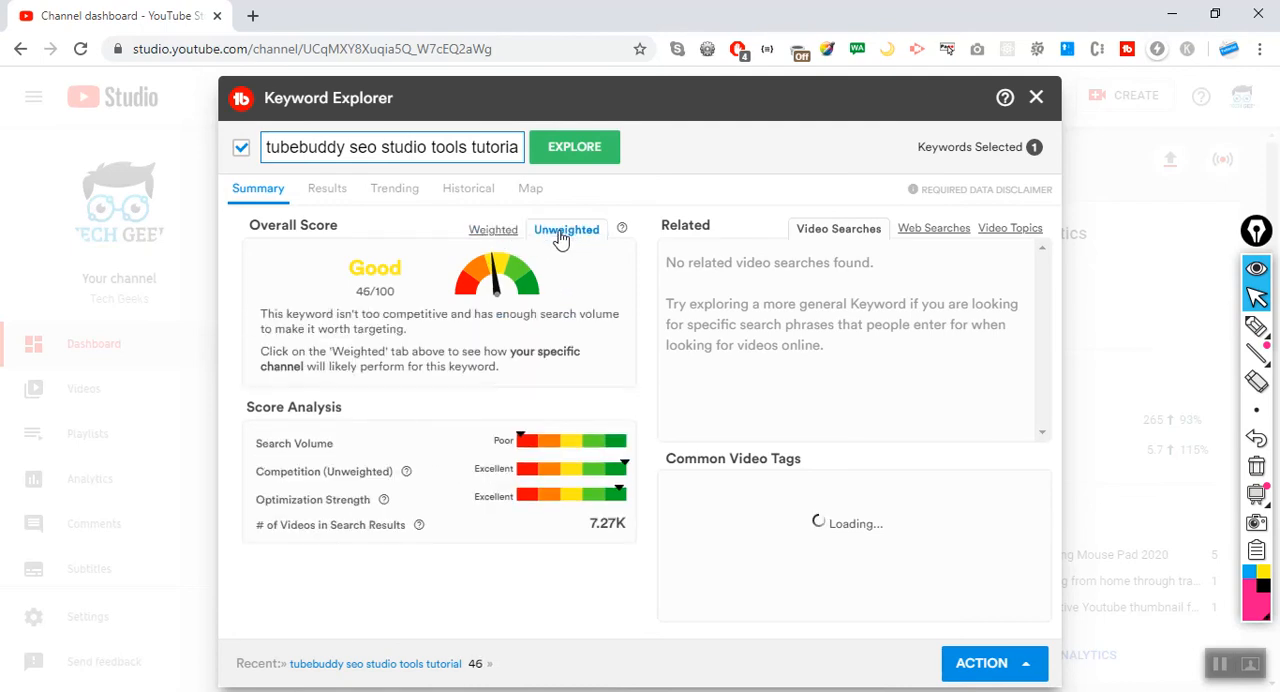
pyautogui.click(500, 232)
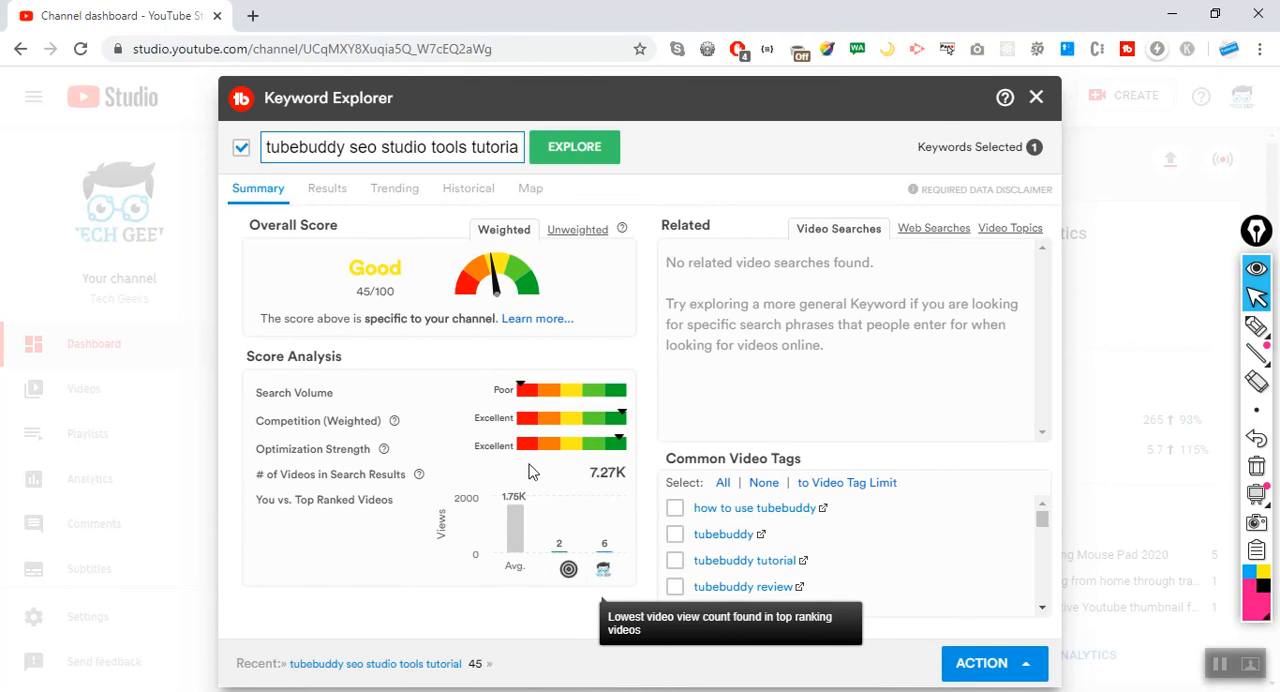
# Review the keyword's top-ranking search results and check the number of videos in search results in the summary.
pyautogui.click(324, 192)
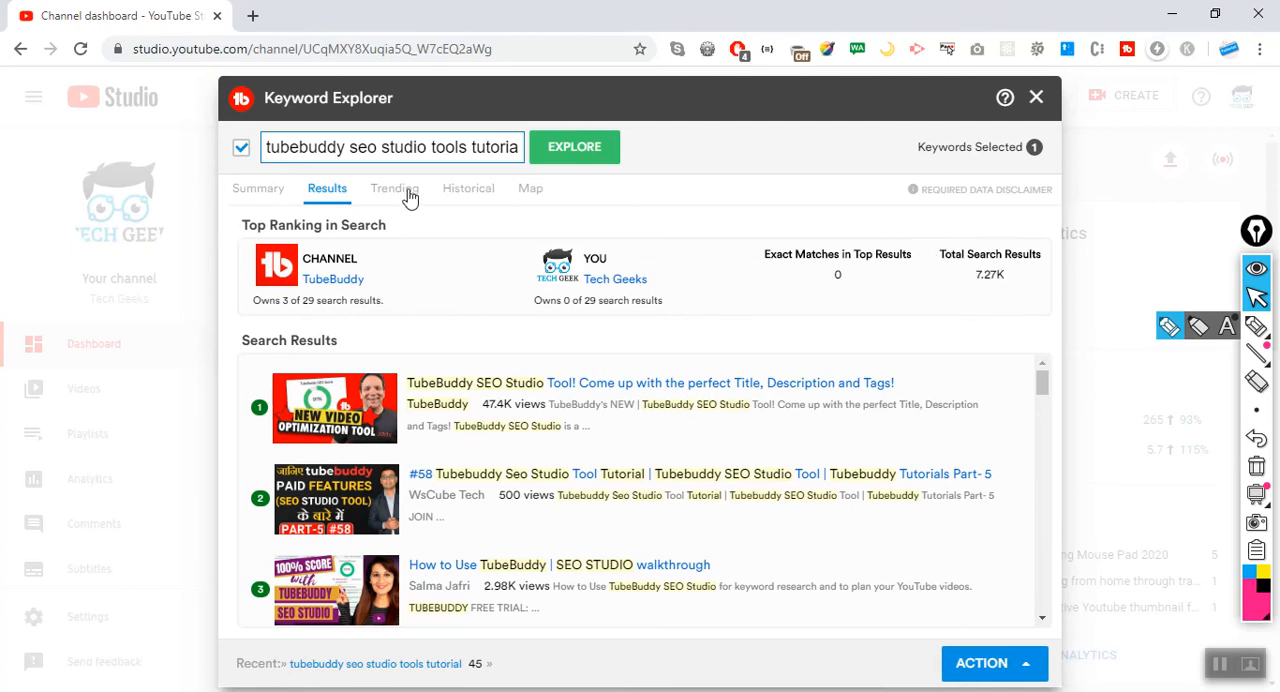
pyautogui.click(262, 190)
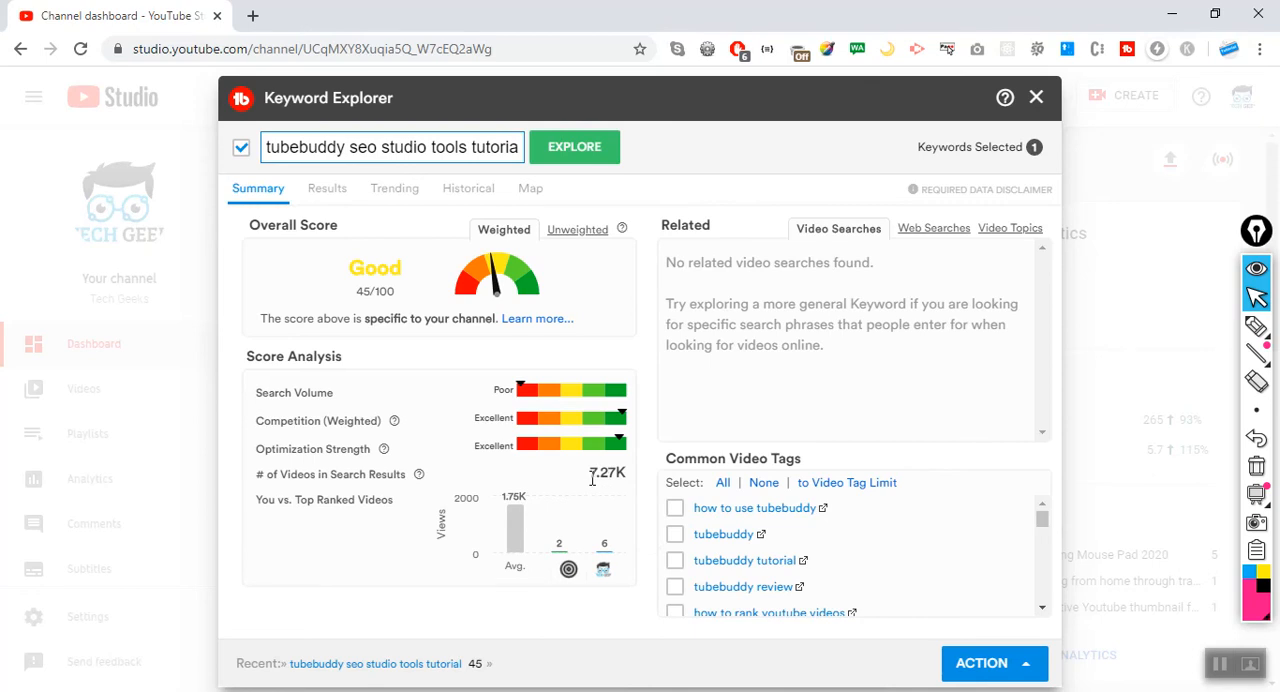
pyautogui.moveTo(592, 479); pyautogui.dragTo(620, 487)
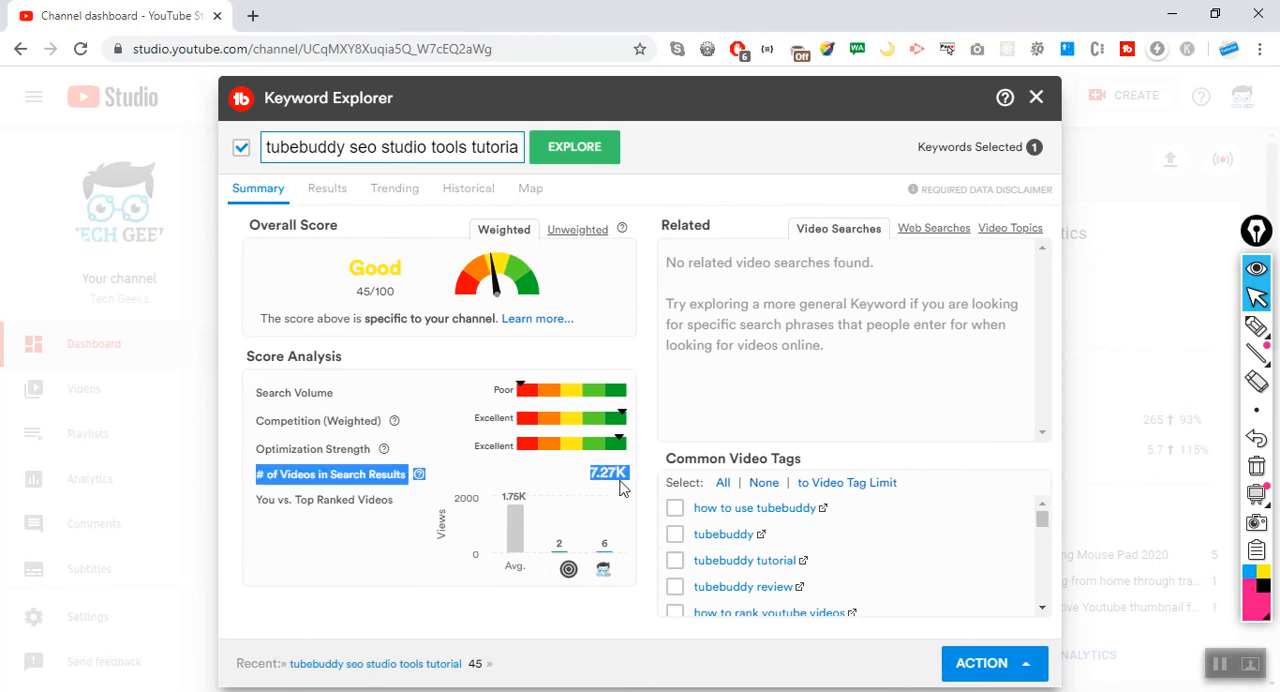
pyautogui.click(552, 477)
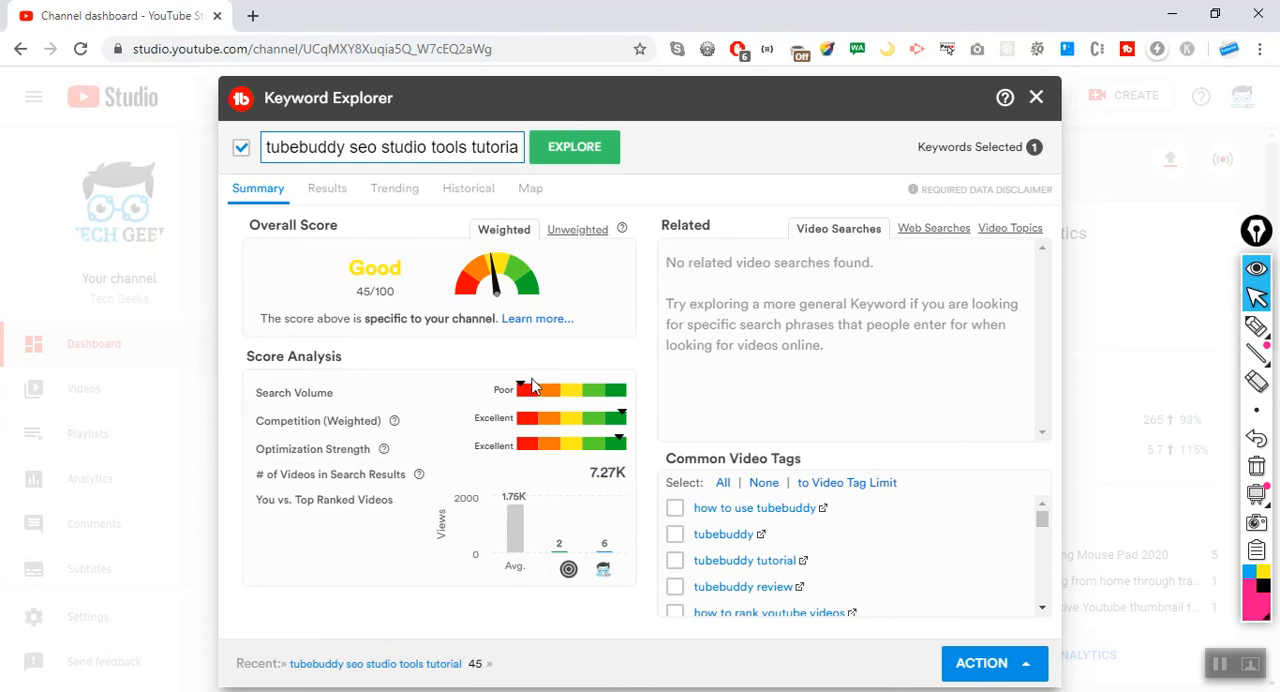
# Review the actions available for the explored keyword, including Optimize in SEO Studio, and close the list without choosing one.
pyautogui.click(1028, 666)
pyautogui.click(1028, 666)
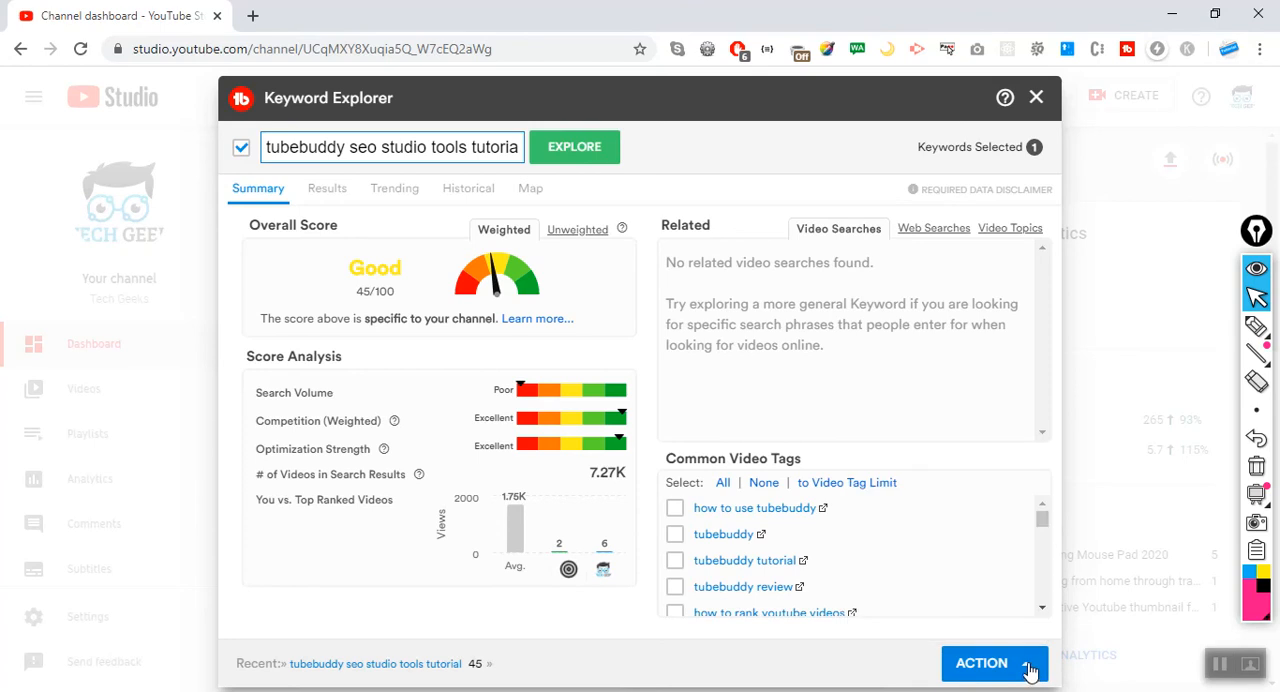
pyautogui.click(1030, 670)
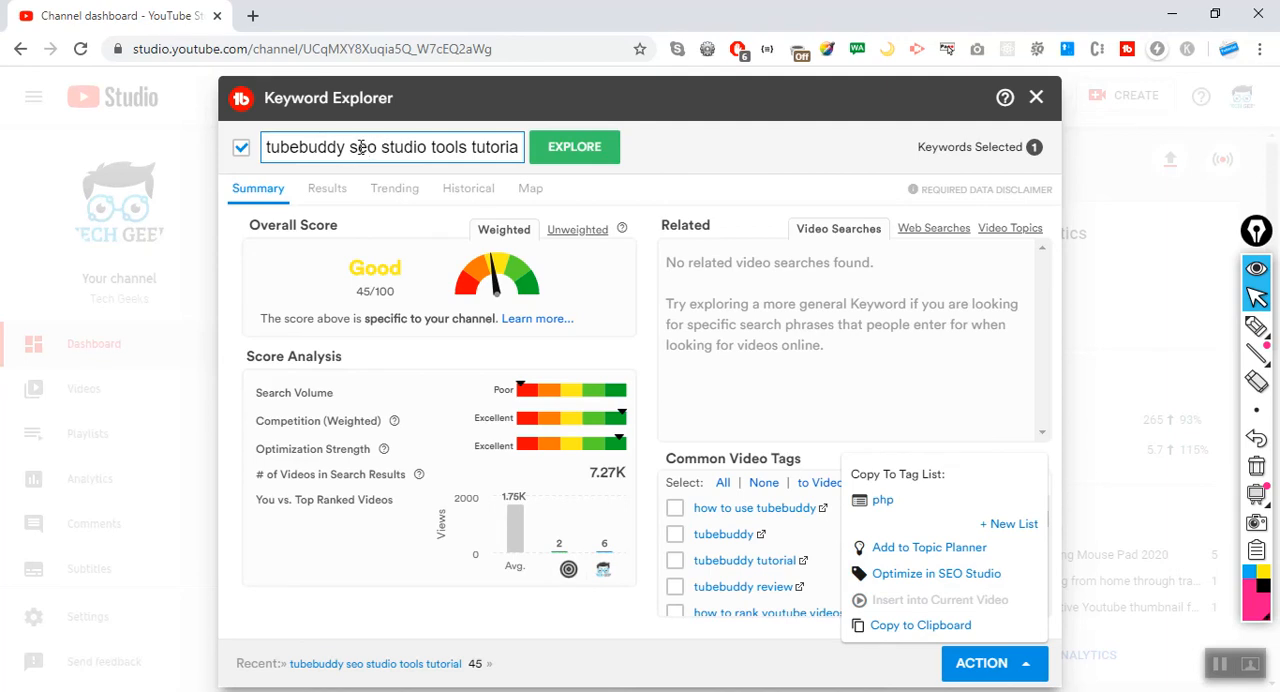
pyautogui.moveTo(267, 147); pyautogui.dragTo(530, 165)
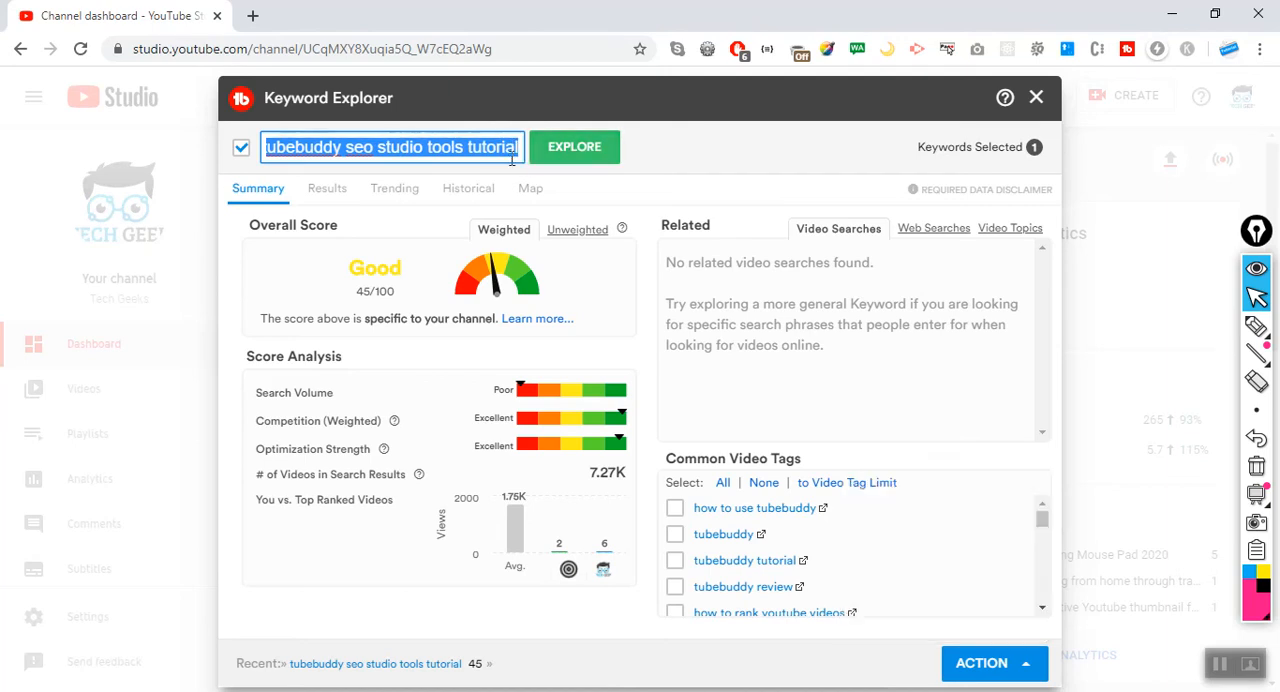
pyautogui.click(1027, 666)
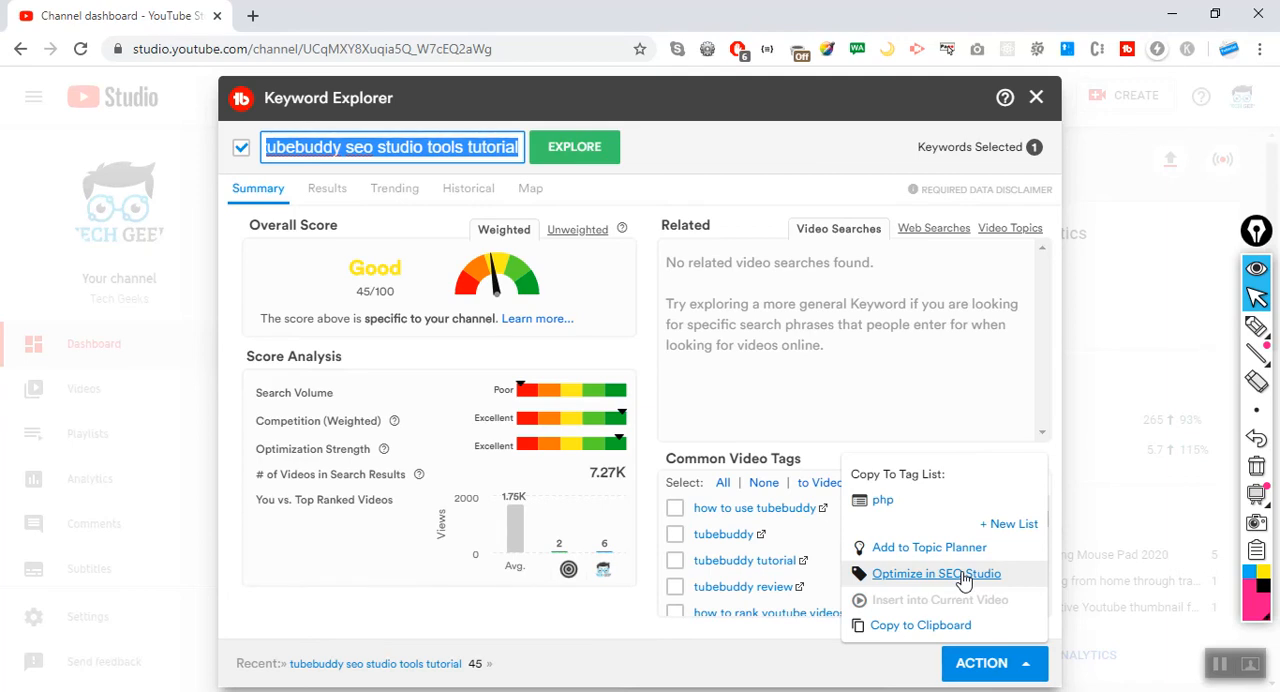
pyautogui.click(683, 178)
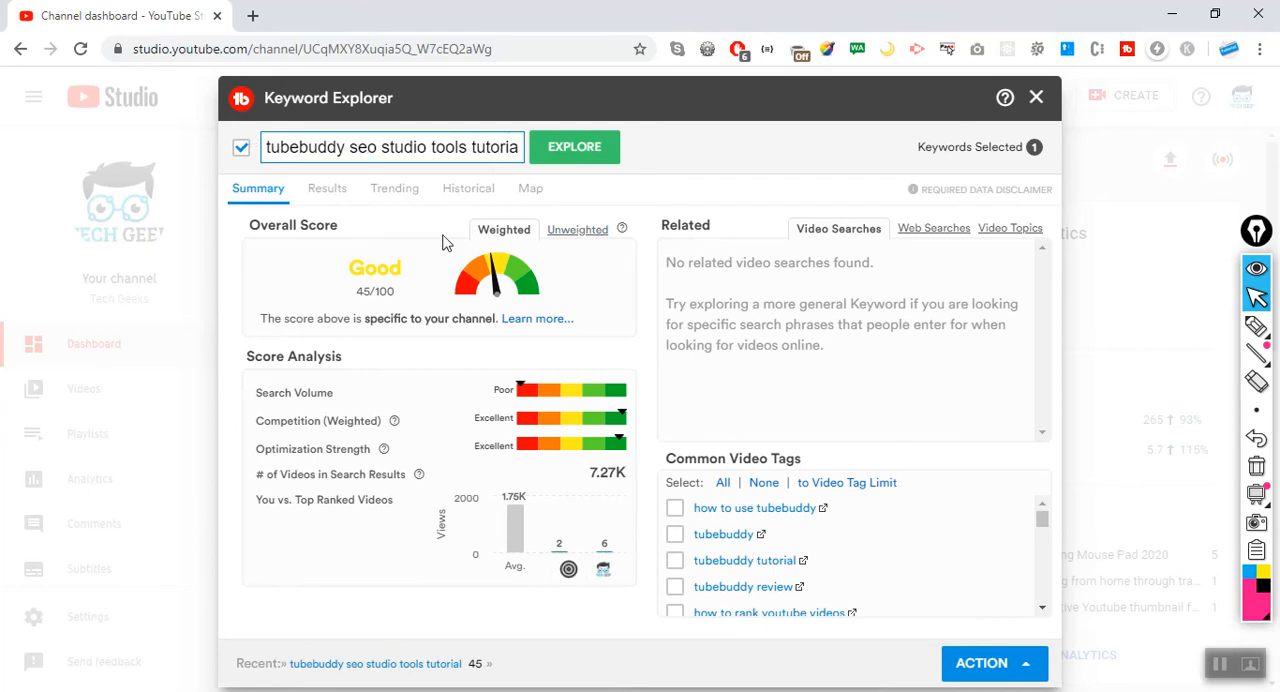
# Explore the common video tag "how to use tubebuddy" and compare its weighted and unweighted overall scores.
pyautogui.moveTo(1038, 527)
pyautogui.mouseDown()
pyautogui.moveTo(1040, 600)
pyautogui.moveTo(1043, 509)
pyautogui.mouseUp()
pyautogui.click(751, 512)
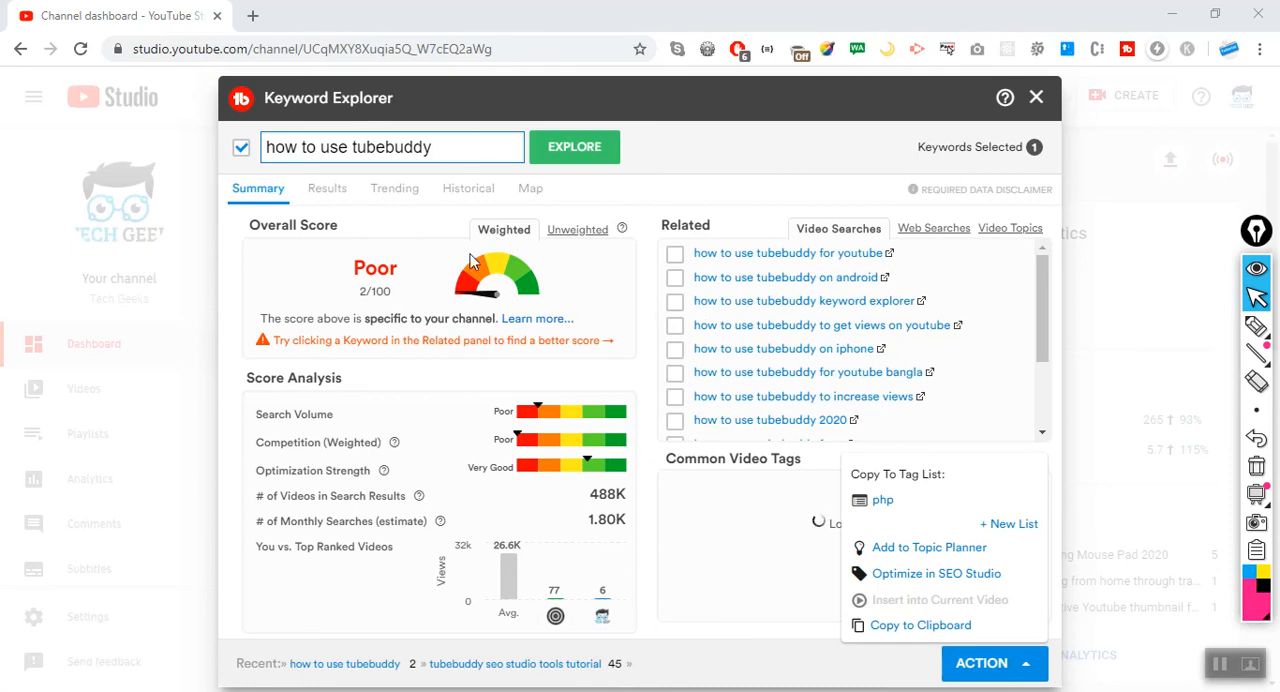
pyautogui.click(587, 233)
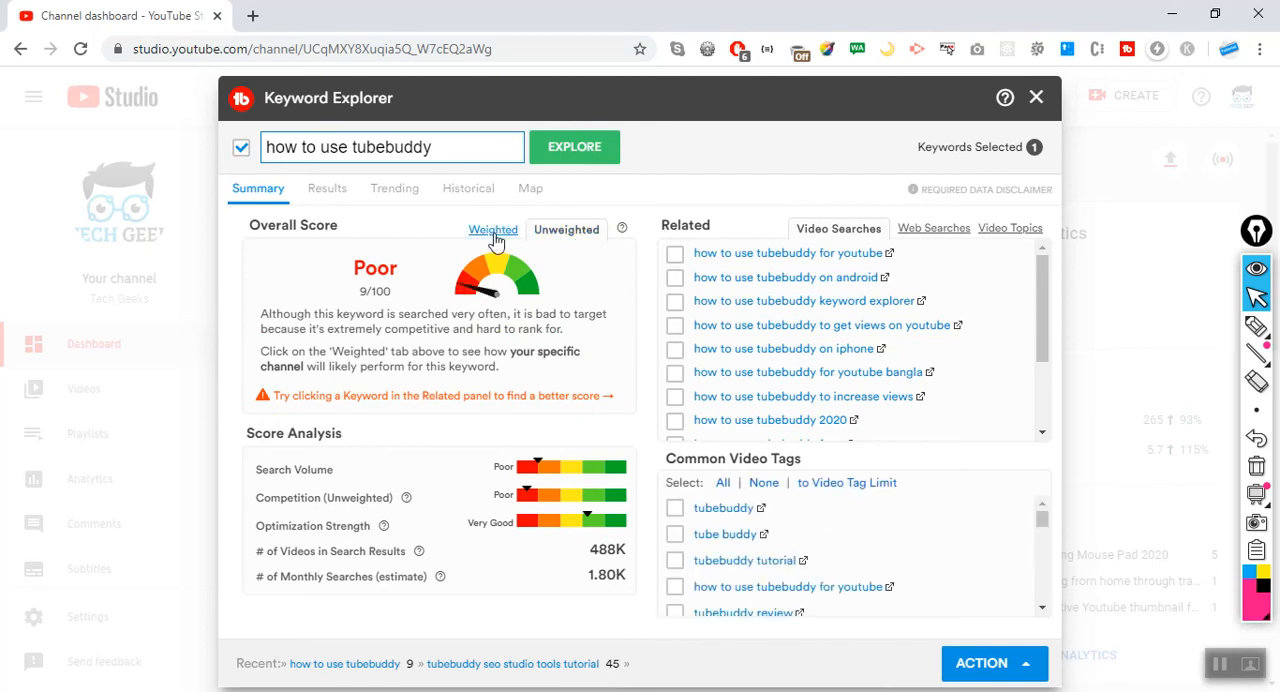
pyautogui.click(495, 229)
# Review the keyword's related web searches and video topics, returning to its related video searches.
pyautogui.click(932, 236)
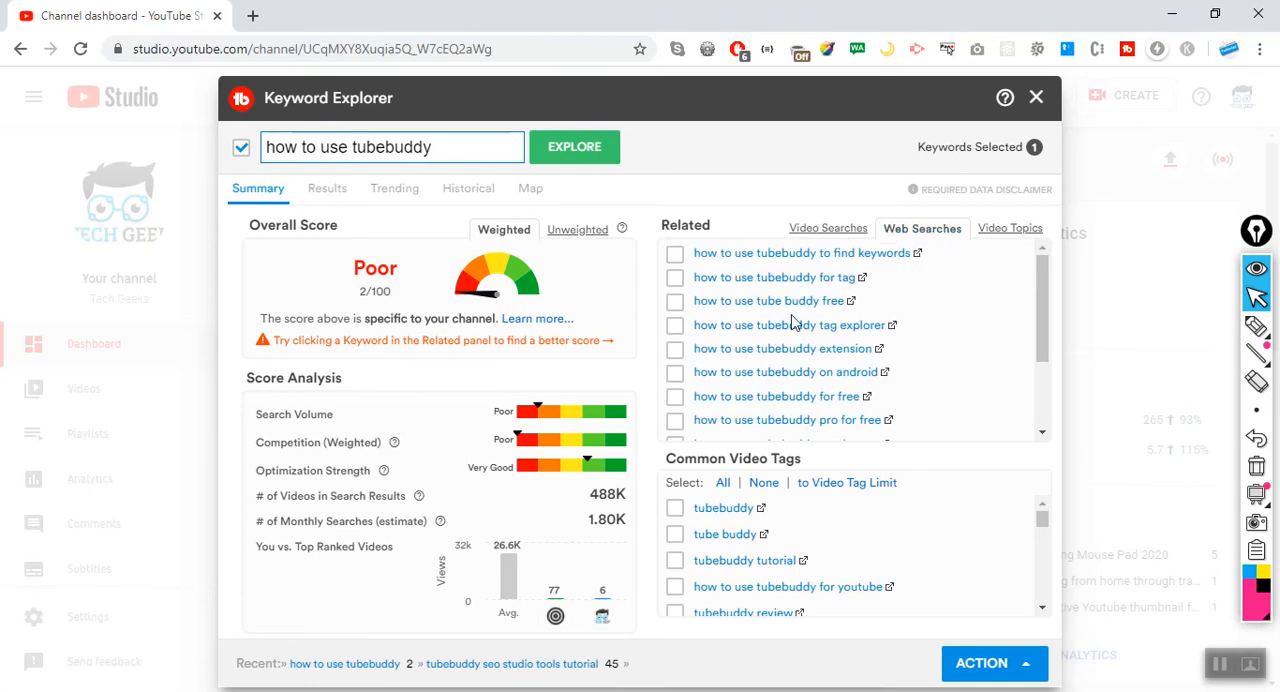
pyautogui.click(836, 240)
pyautogui.click(1008, 234)
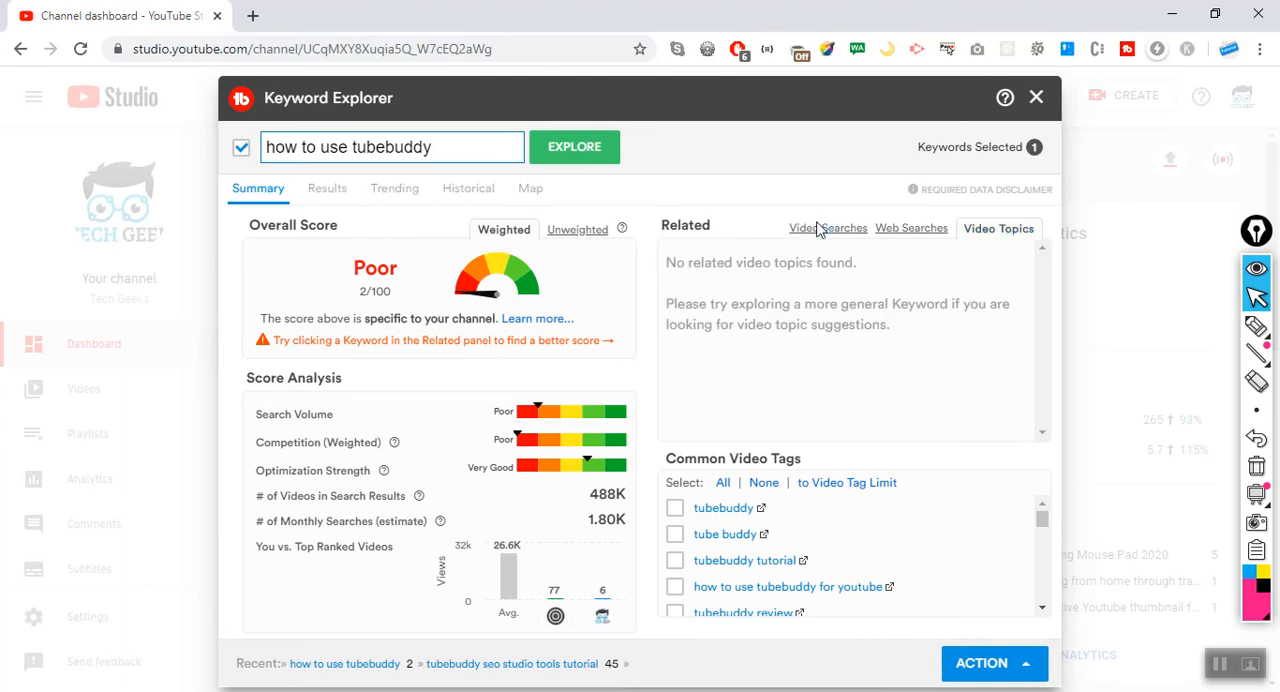
pyautogui.click(812, 234)
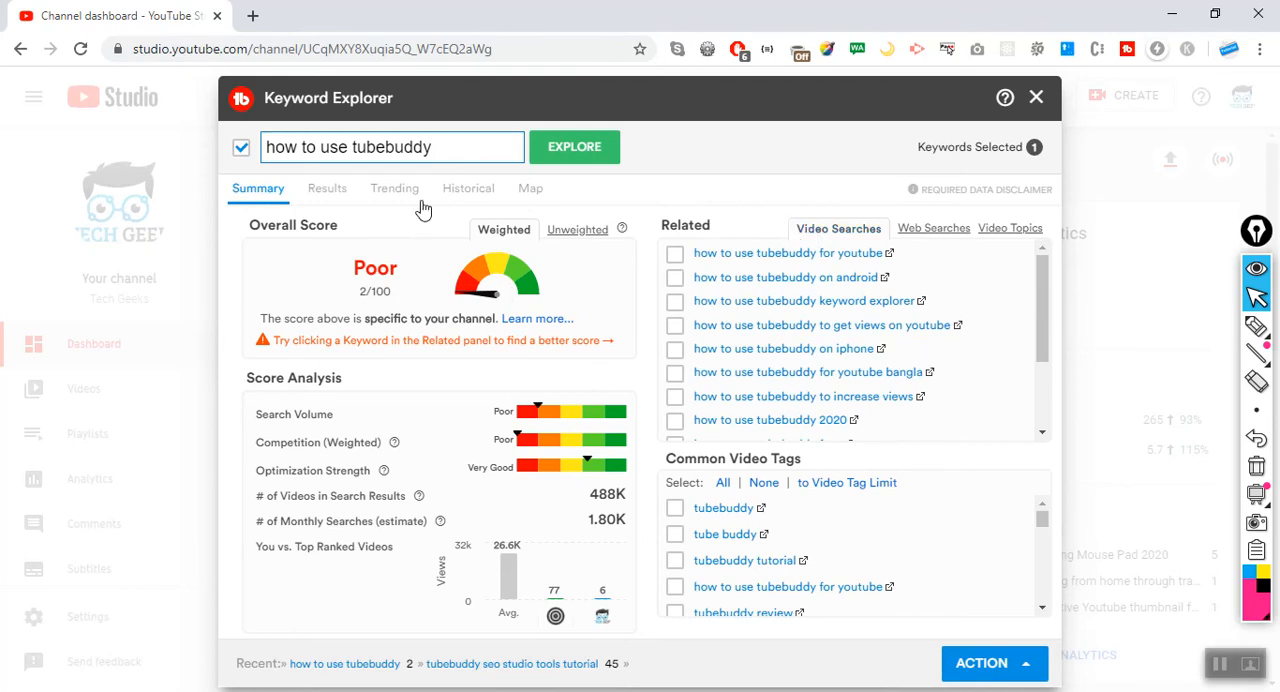
# Replace the keyword with "youtube best tutorial" from the suggestions and explore it.
pyautogui.moveTo(460, 147); pyautogui.dragTo(256, 147)
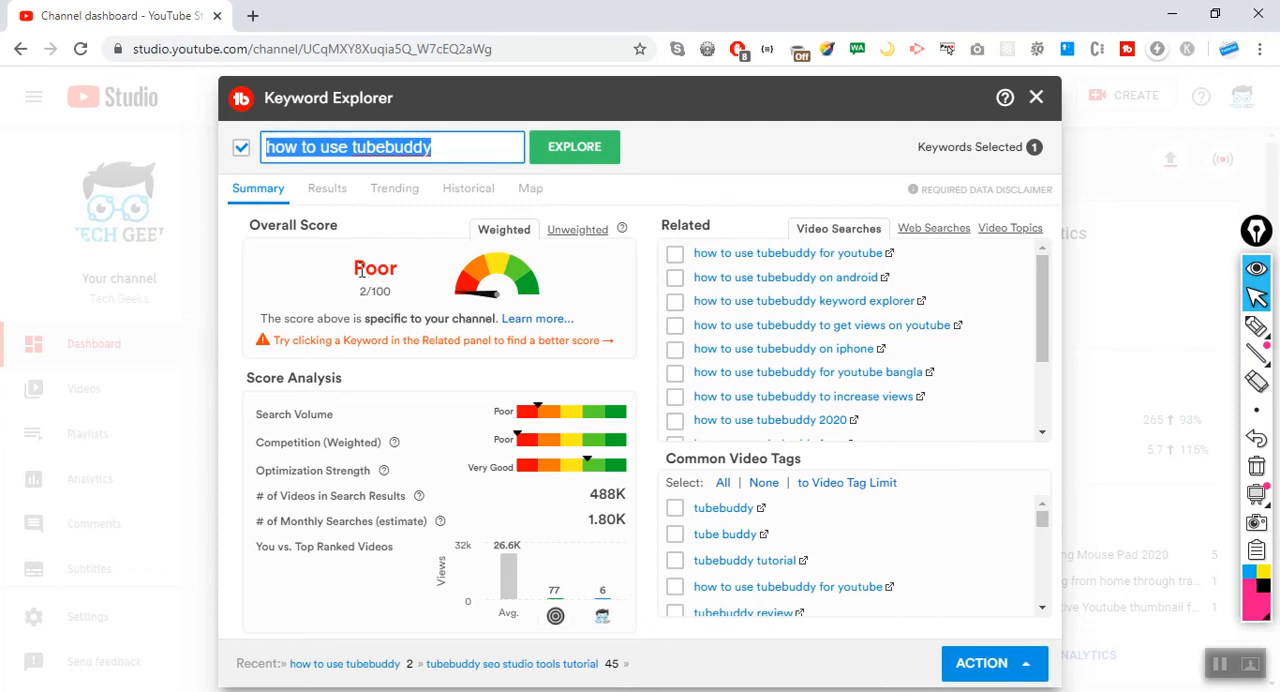
pyautogui.click(420, 282)
pyautogui.click(469, 144)
pyautogui.press('BackSpace')
pyautogui.press('BackSpace')
pyautogui.press('BackSpace')
pyautogui.press('BackSpace')
pyautogui.press('BackSpace')
pyautogui.press('BackSpace')
pyautogui.press('BackSpace')
pyautogui.press('BackSpace')
pyautogui.press('BackSpace')
pyautogui.press('BackSpace')
pyautogui.press('BackSpace')
pyautogui.press('BackSpace')
pyautogui.press('BackSpace')
pyautogui.press('BackSpace')
pyautogui.press('BackSpace')
pyautogui.press('BackSpace')
pyautogui.press('BackSpace')
pyautogui.press('BackSpace')
pyautogui.press('BackSpace')
pyautogui.press('BackSpace')
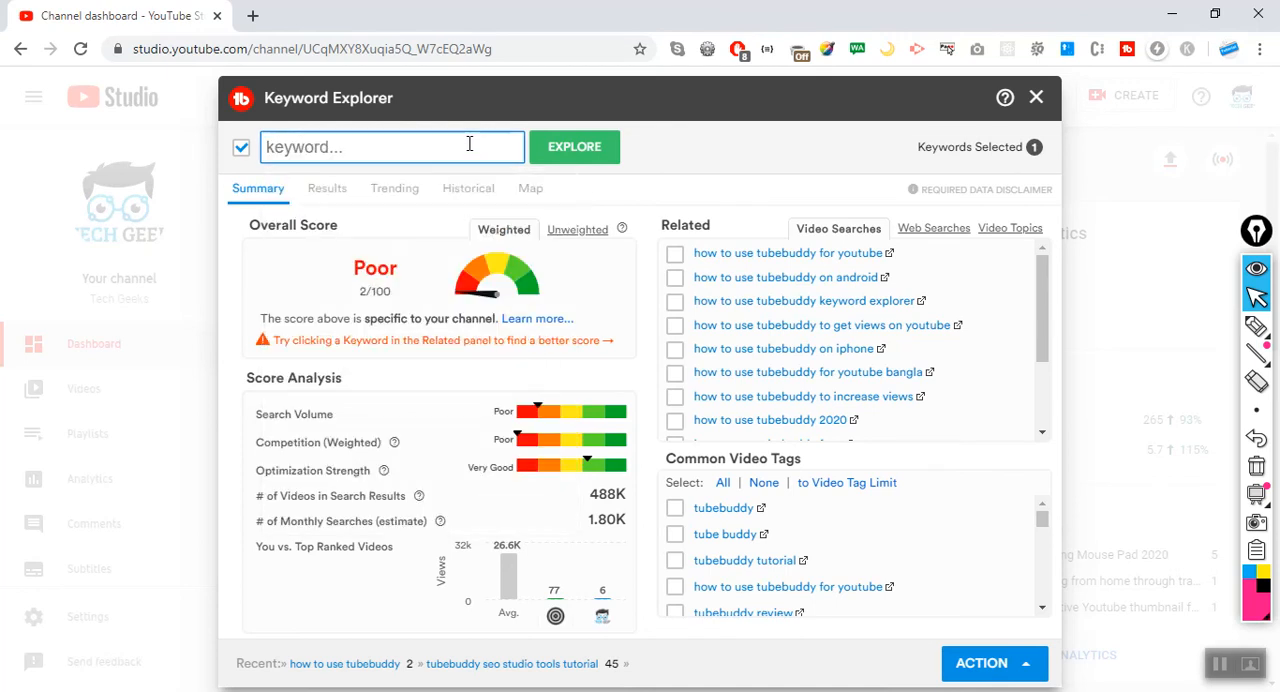
pyautogui.write('youtube best ')
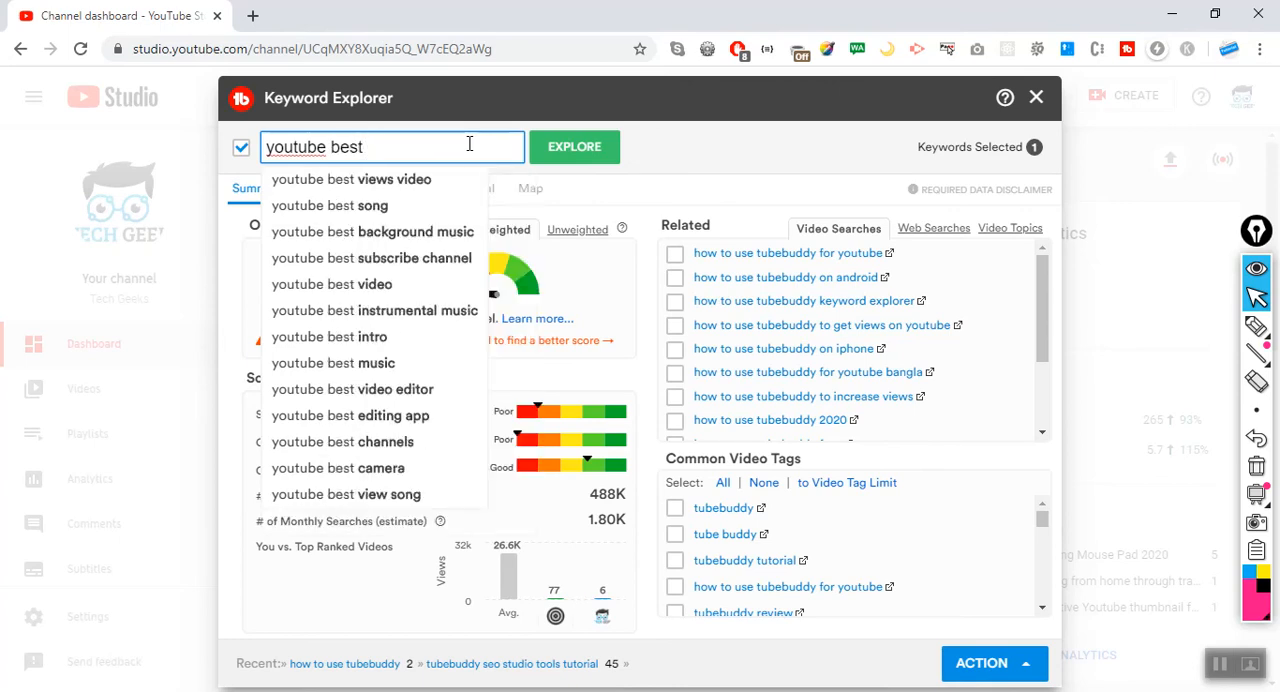
pyautogui.write('tut')
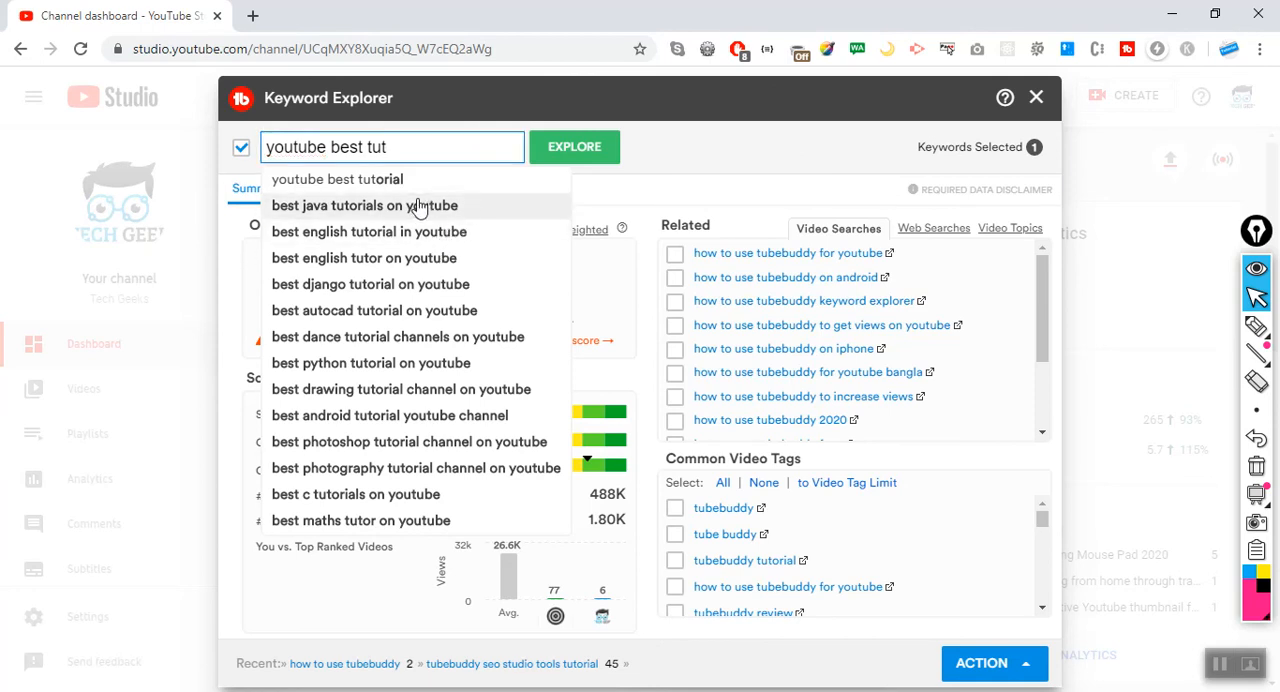
pyautogui.click(385, 190)
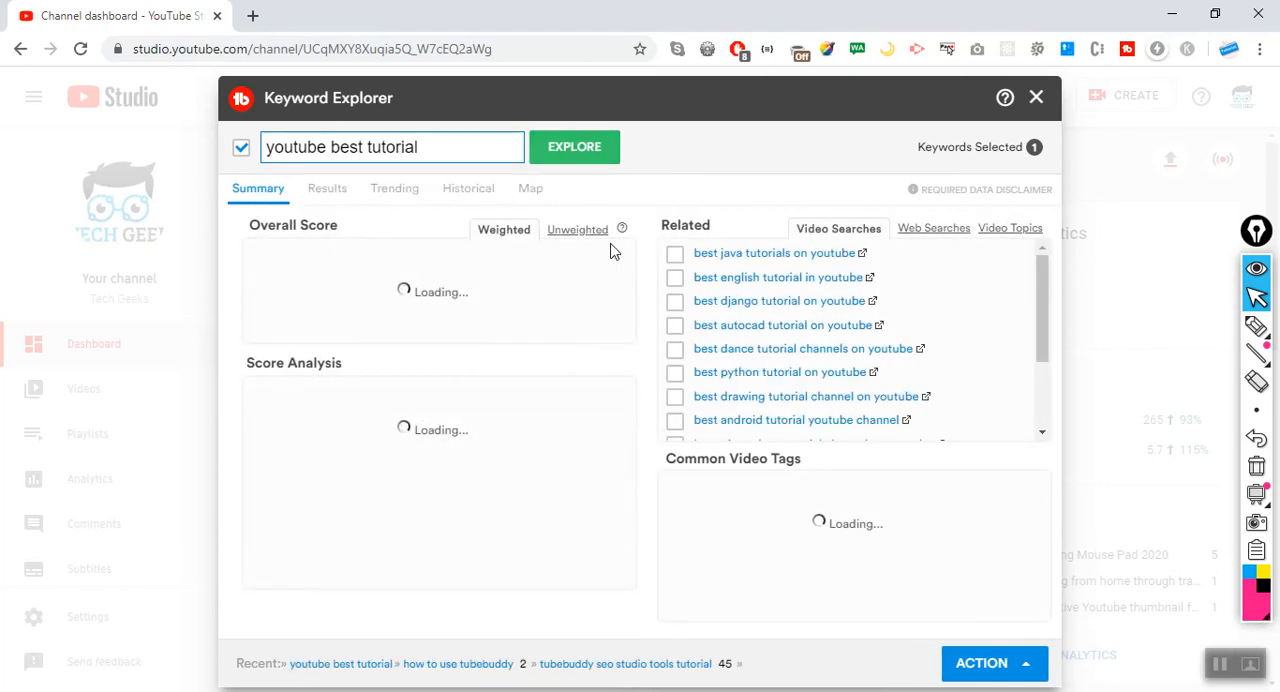
# Extend the keyword to "youtube best tutorial in urdu", explore it and compare its unweighted and weighted scores.
pyautogui.click(448, 145)
pyautogui.write('in ')
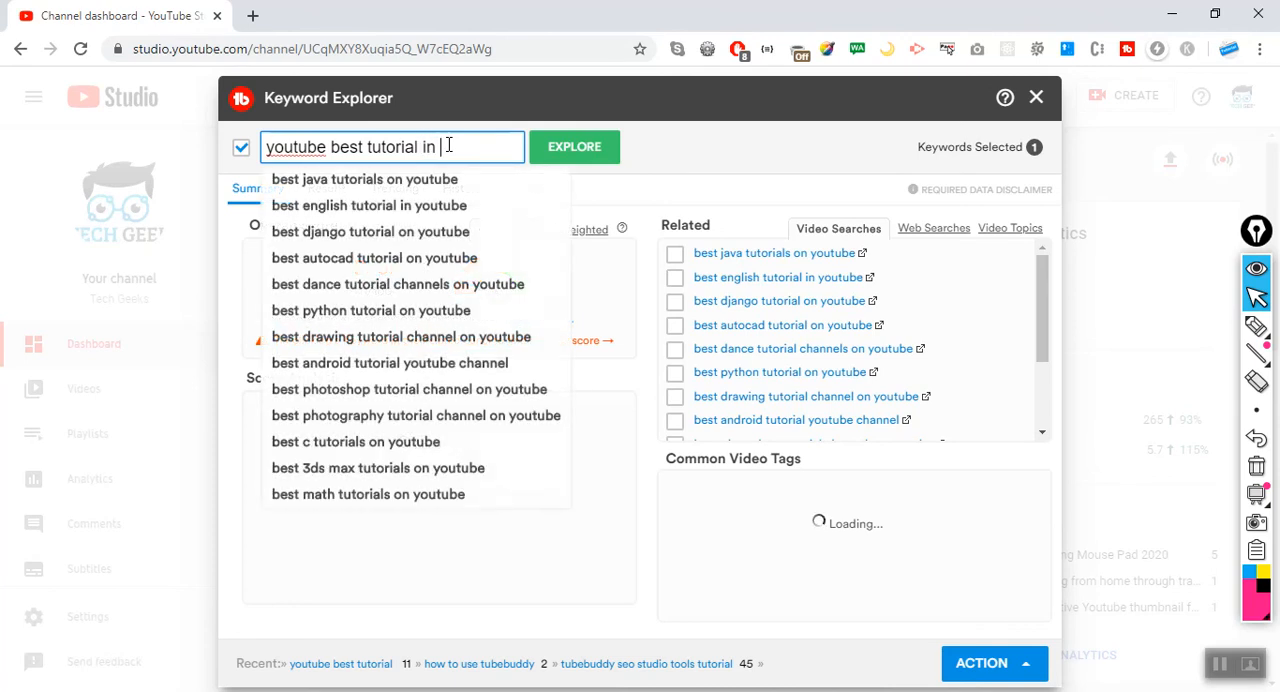
pyautogui.write('urdu')
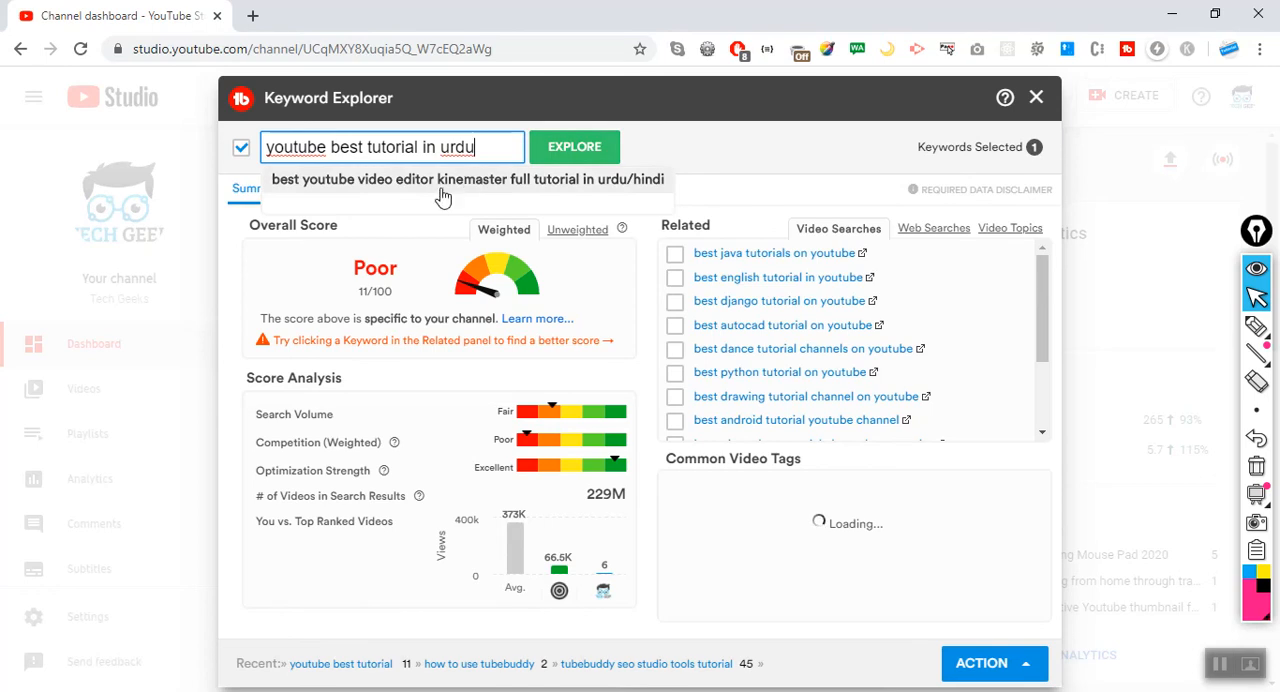
pyautogui.click(599, 155)
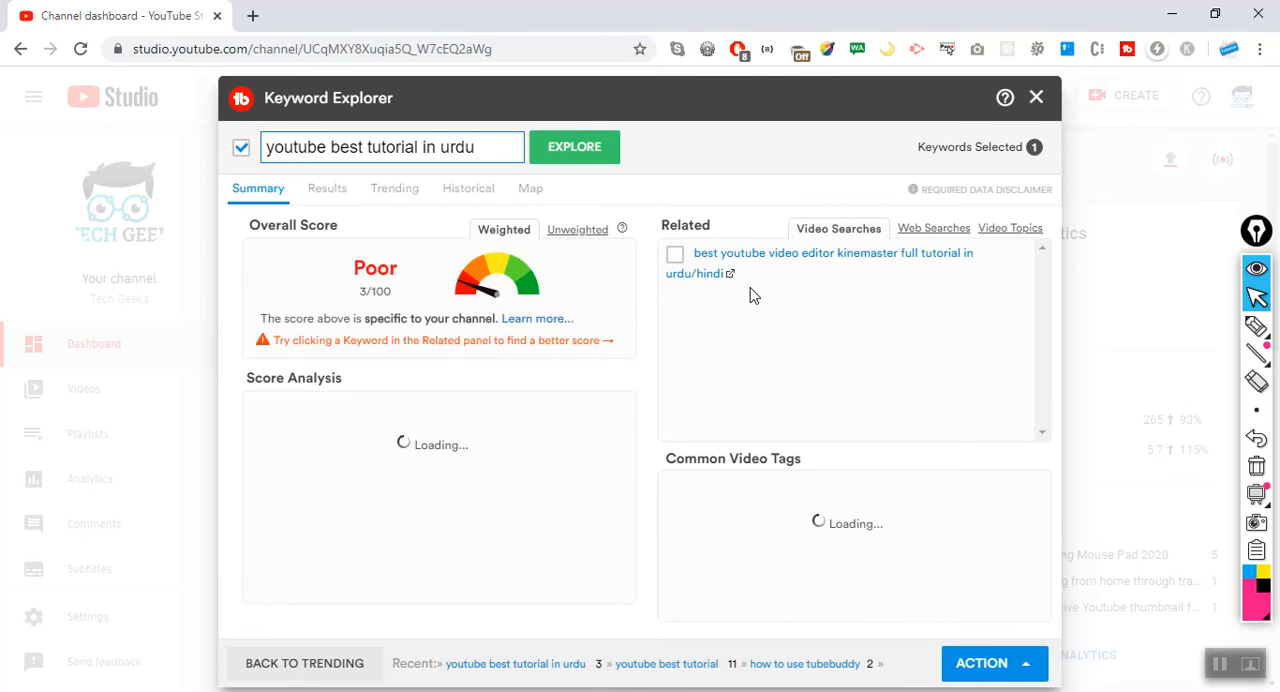
pyautogui.click(582, 240)
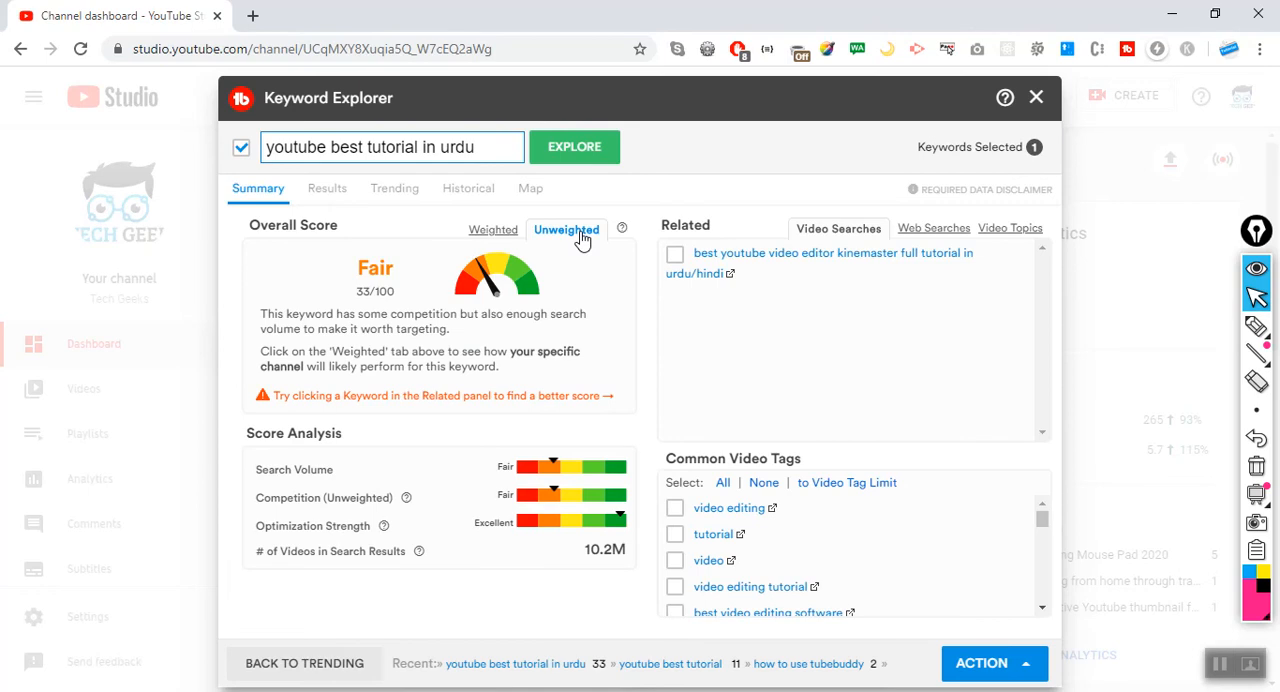
pyautogui.click(497, 231)
# Replace the keyword with the suggestion "how to use tubebuddy for youtube" and explore it.
pyautogui.click(497, 141)
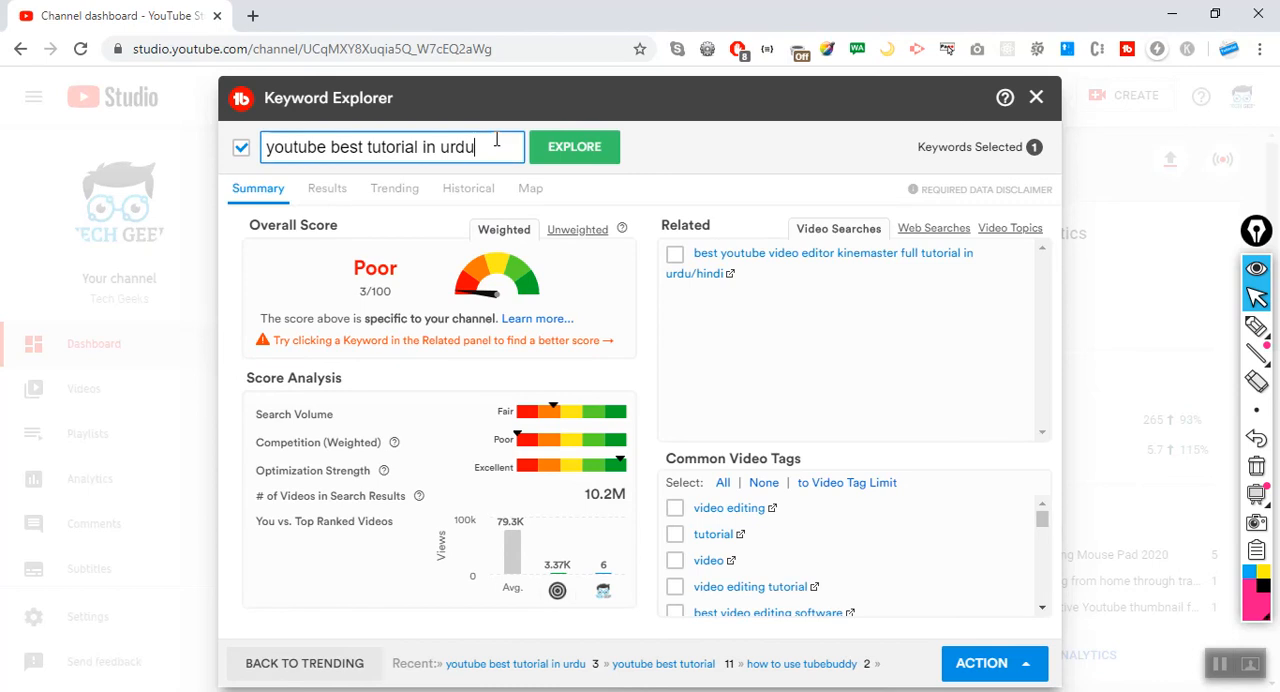
pyautogui.press('BackSpace')
pyautogui.press('BackSpace')
pyautogui.press('BackSpace')
pyautogui.press('BackSpace')
pyautogui.press('BackSpace')
pyautogui.press('BackSpace')
pyautogui.press('BackSpace')
pyautogui.press('BackSpace')
pyautogui.press('BackSpace')
pyautogui.press('BackSpace')
pyautogui.press('BackSpace')
pyautogui.press('BackSpace')
pyautogui.press('BackSpace')
pyautogui.press('BackSpace')
pyautogui.press('BackSpace')
pyautogui.press('BackSpace')
pyautogui.press('BackSpace')
pyautogui.press('BackSpace')
pyautogui.press('BackSpace')
pyautogui.press('BackSpace')
pyautogui.press('BackSpace')
pyautogui.press('BackSpace')
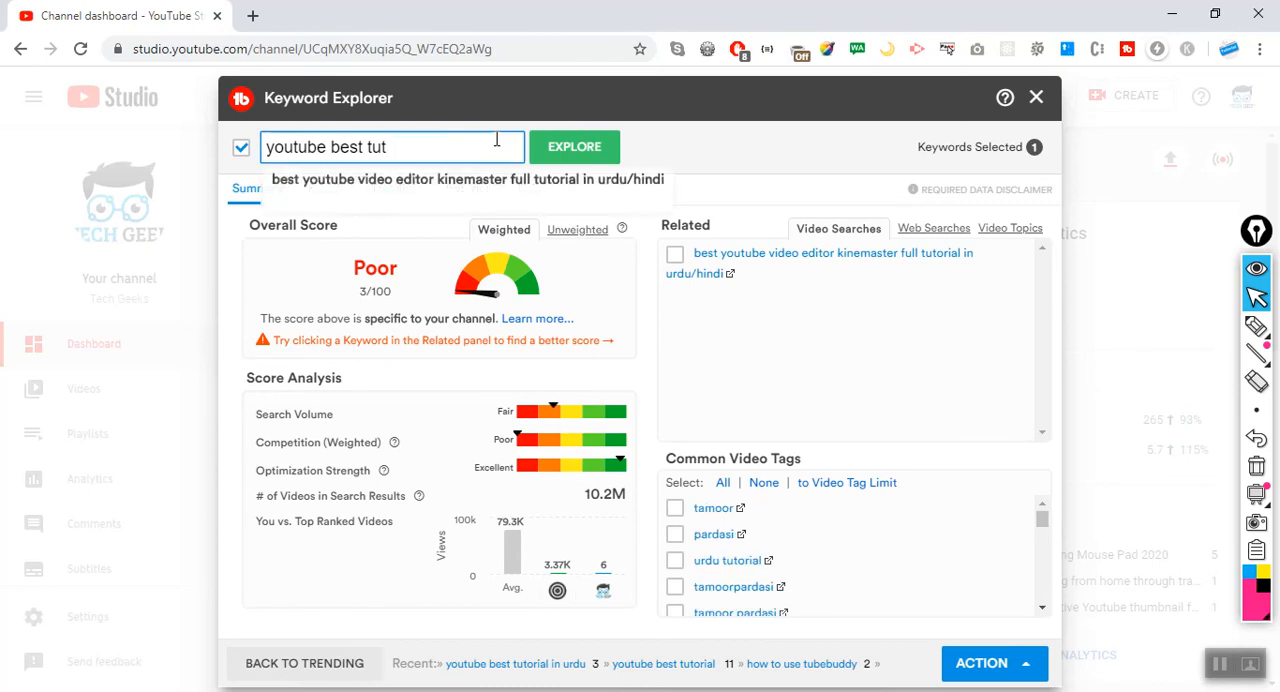
pyautogui.write('how to')
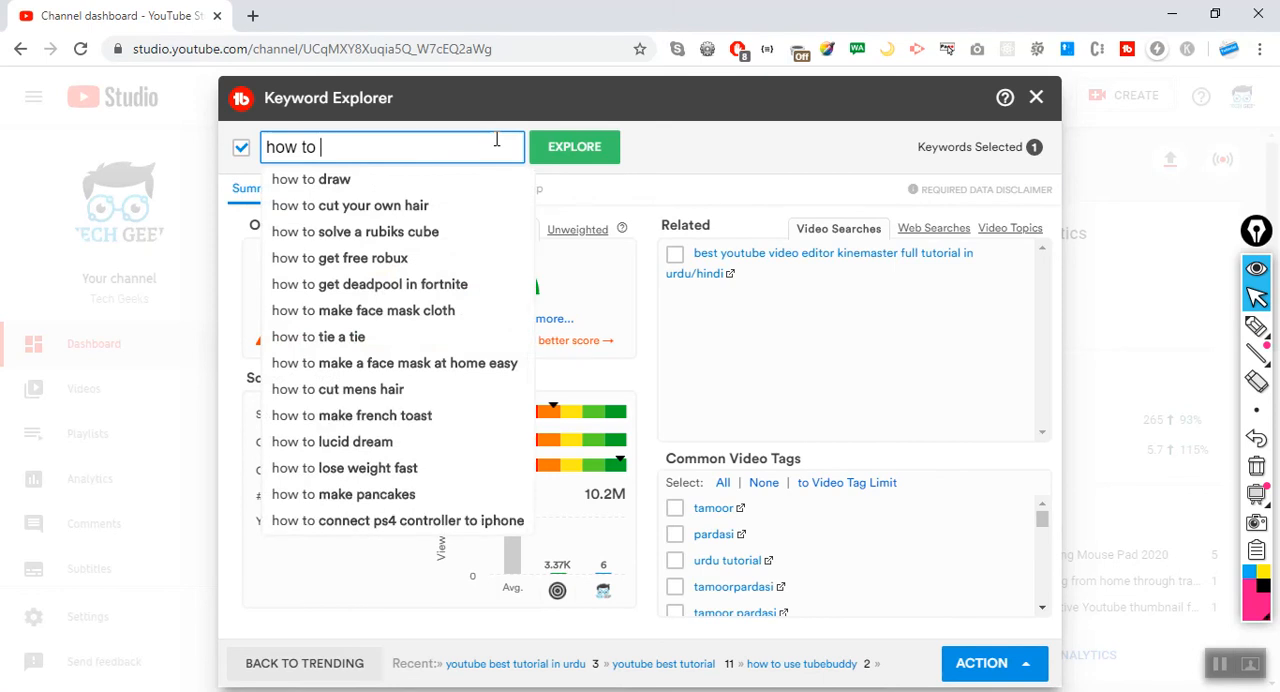
pyautogui.write(' use tube')
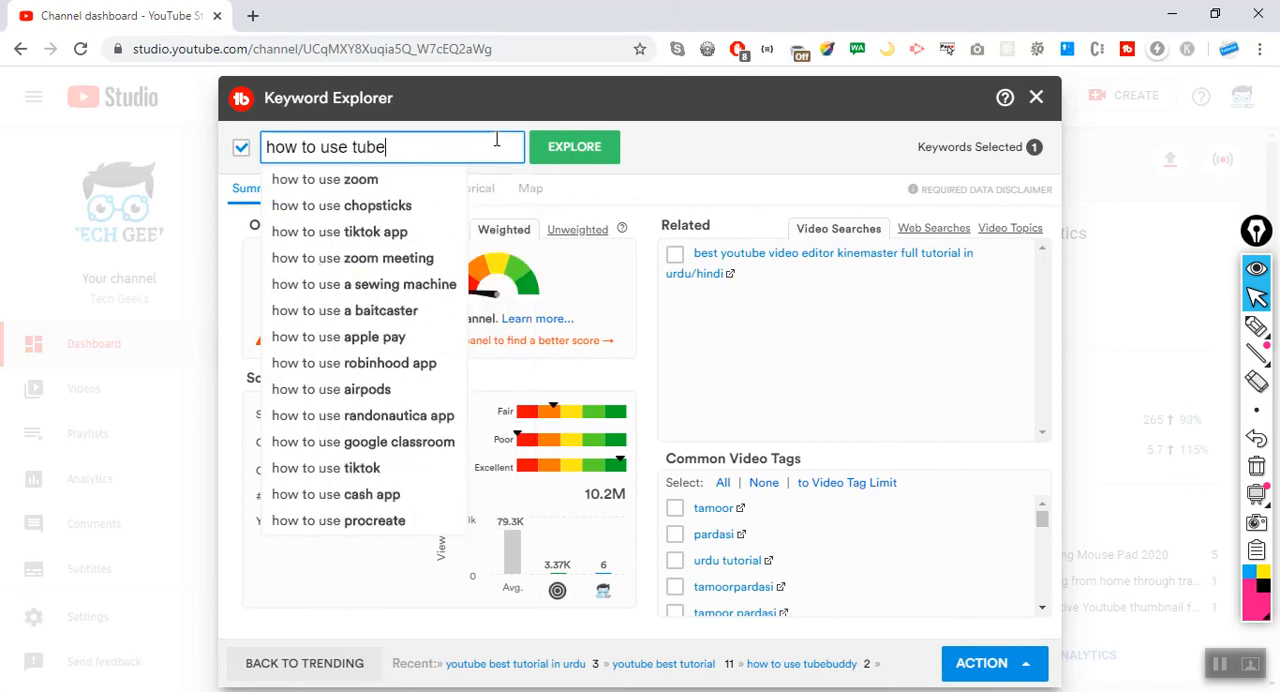
pyautogui.press('Down')
pyautogui.press('Down')
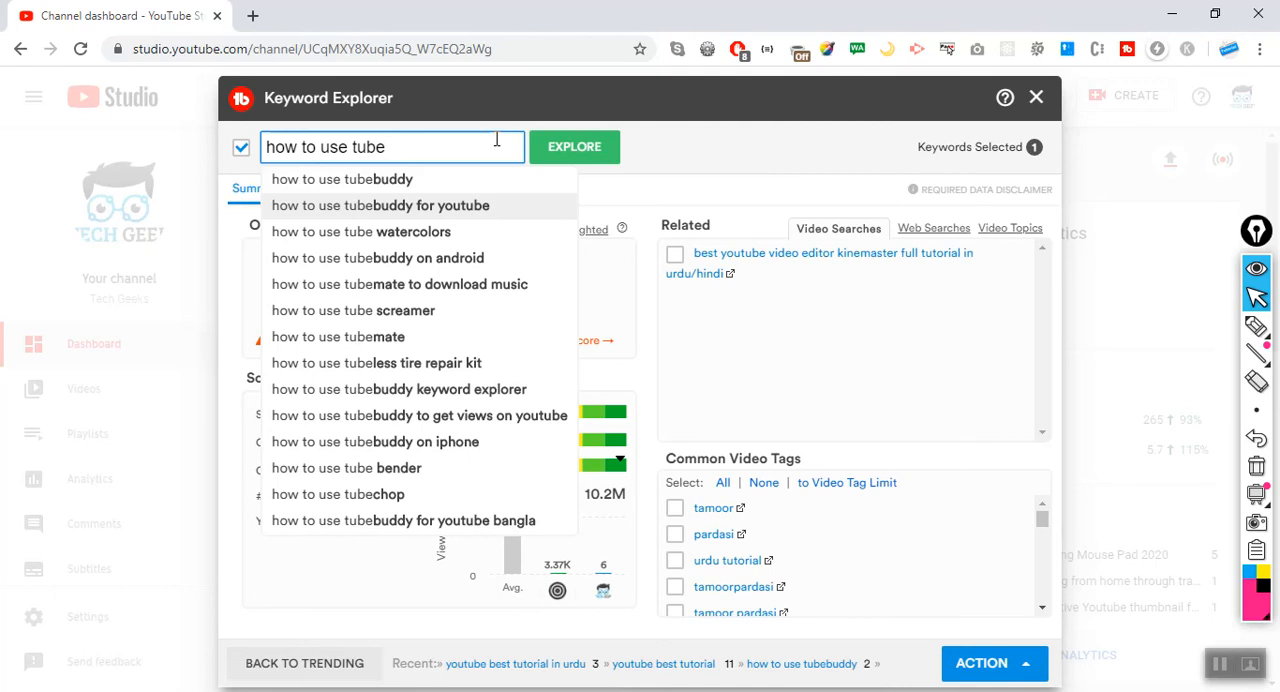
pyautogui.click(485, 206)
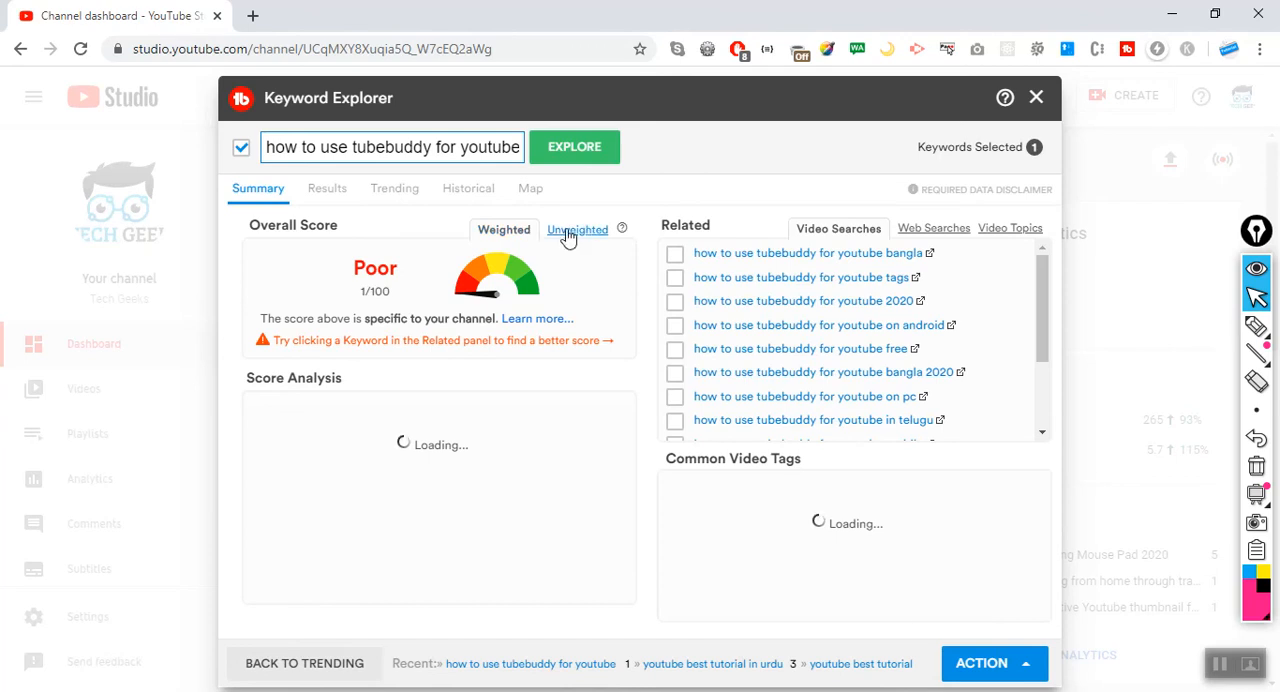
# Compare the unweighted and weighted overall scores of "how to use tubebuddy for youtube".
pyautogui.click(569, 233)
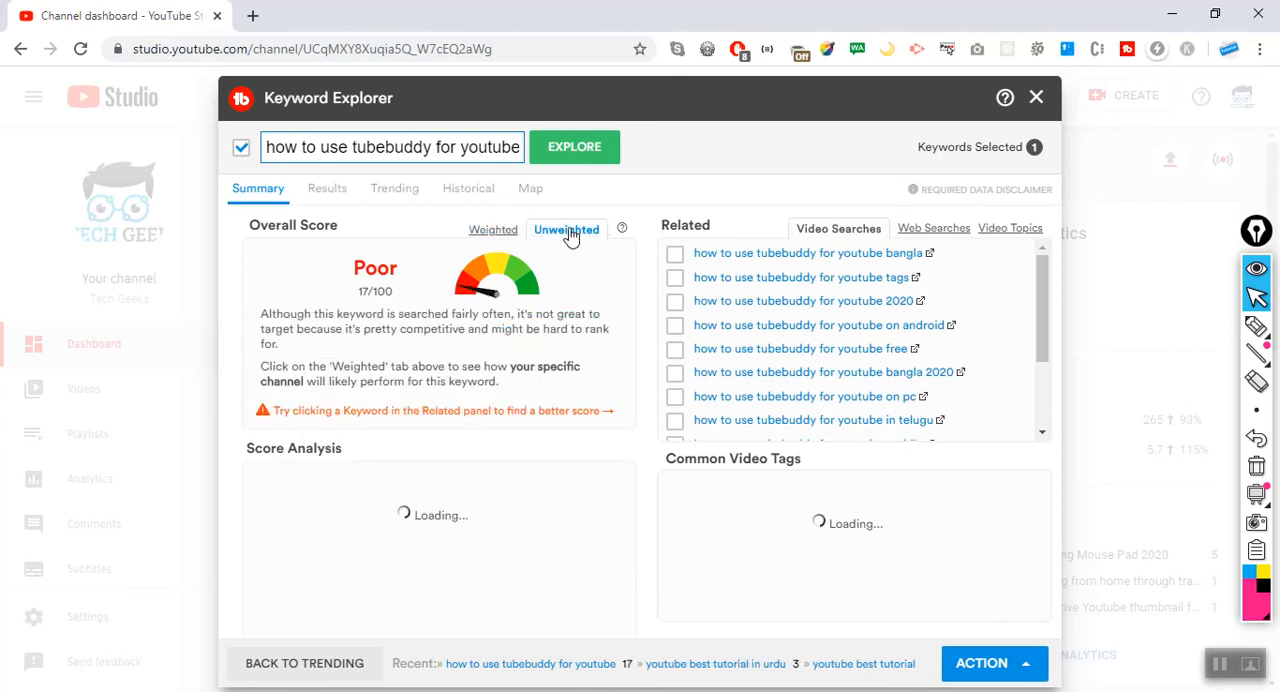
pyautogui.click(501, 231)
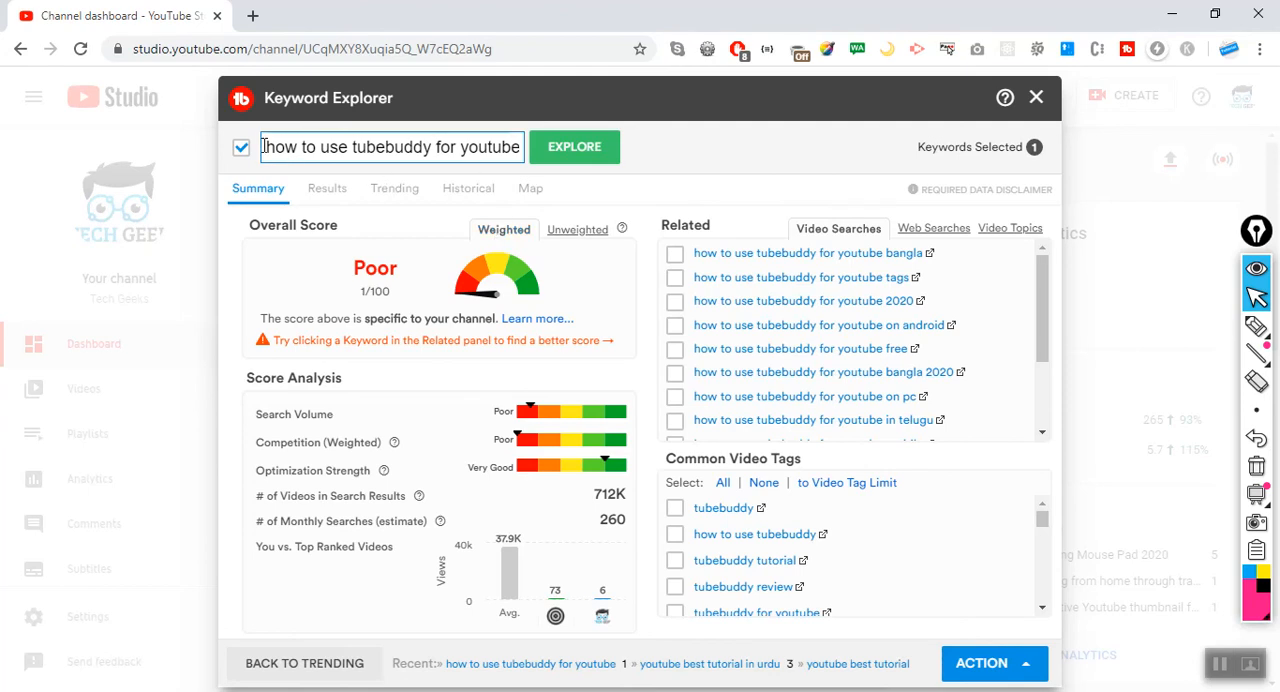
pyautogui.moveTo(264, 147); pyautogui.dragTo(508, 157)
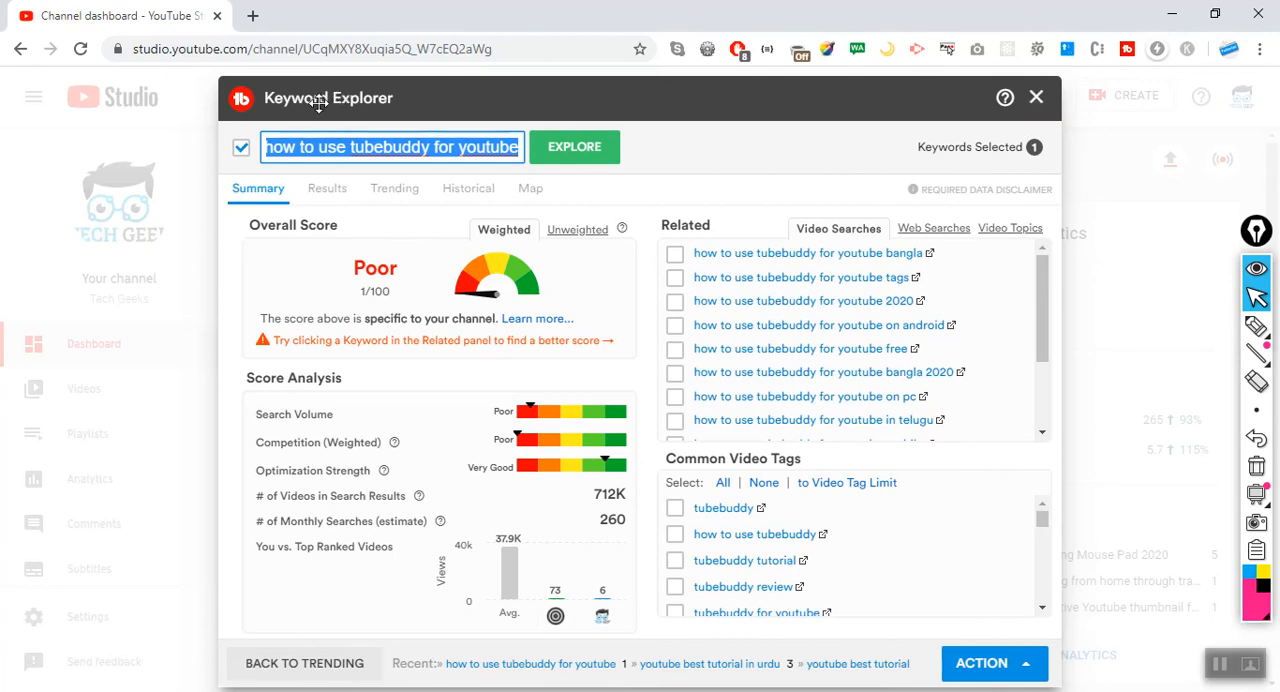
# Leave Keyword Explorer, view SEO Studio's start page from TubeBuddy's extension tools and close it.
pyautogui.click(1036, 100)
pyautogui.click(1040, 100)
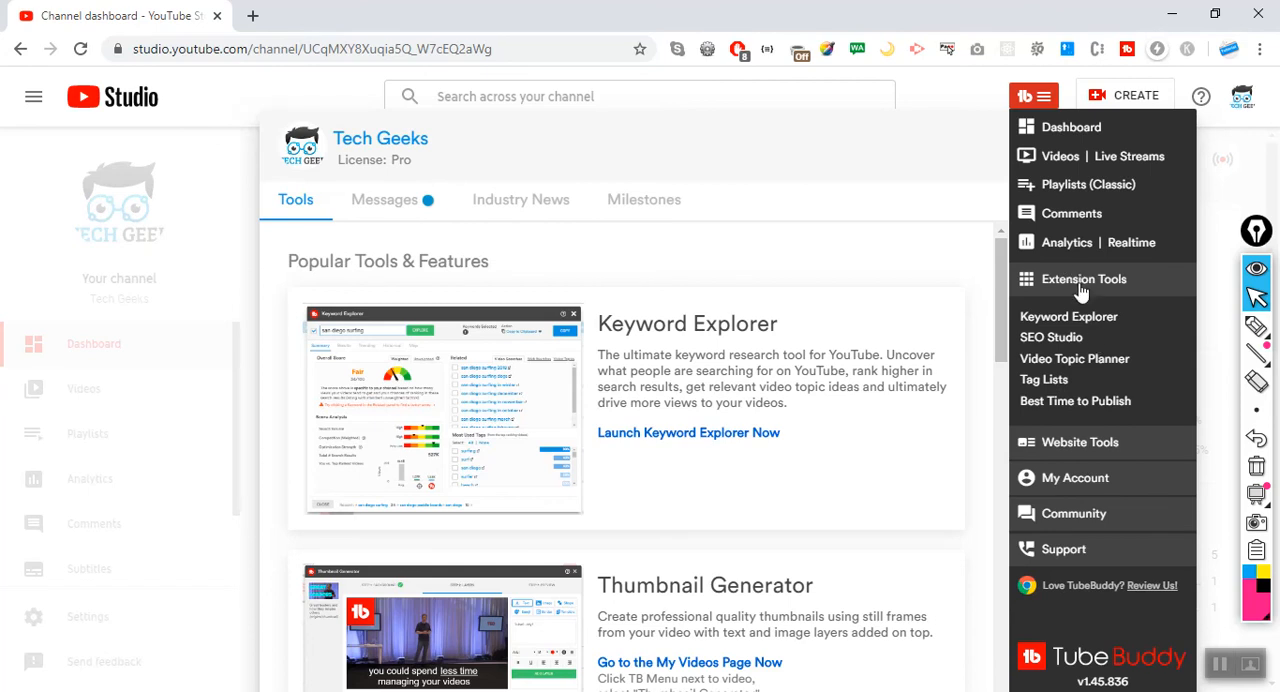
pyautogui.click(1056, 342)
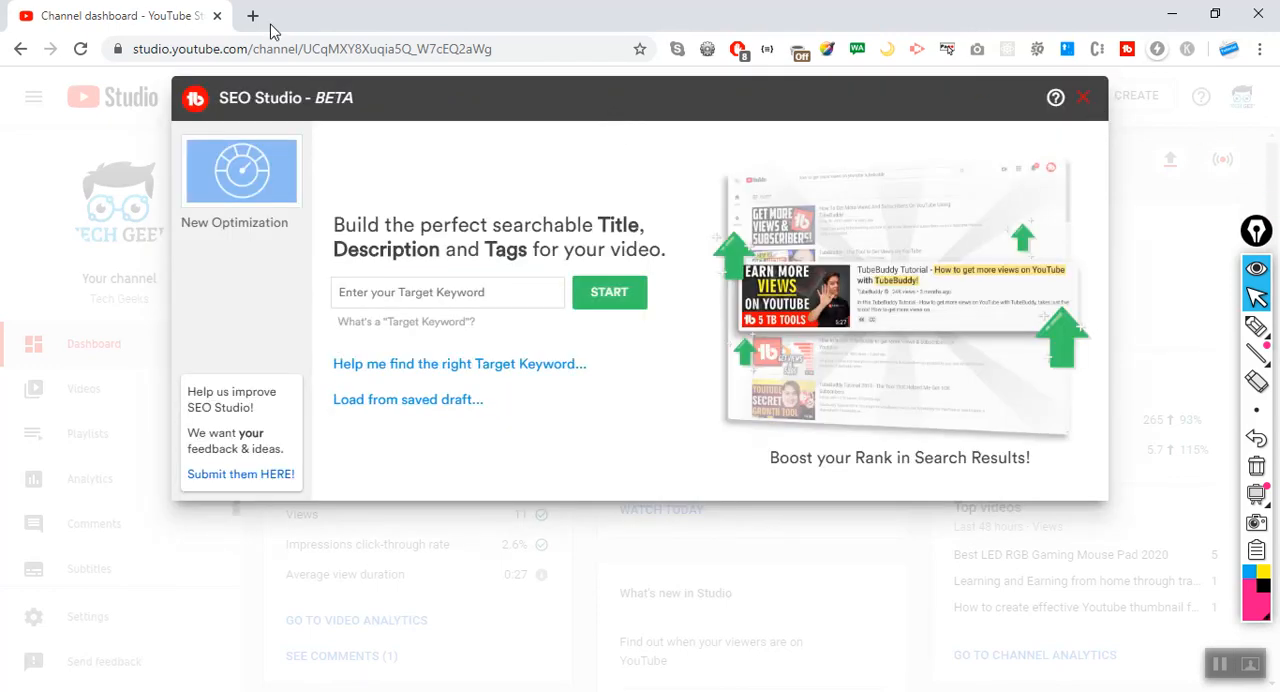
pyautogui.click(1083, 97)
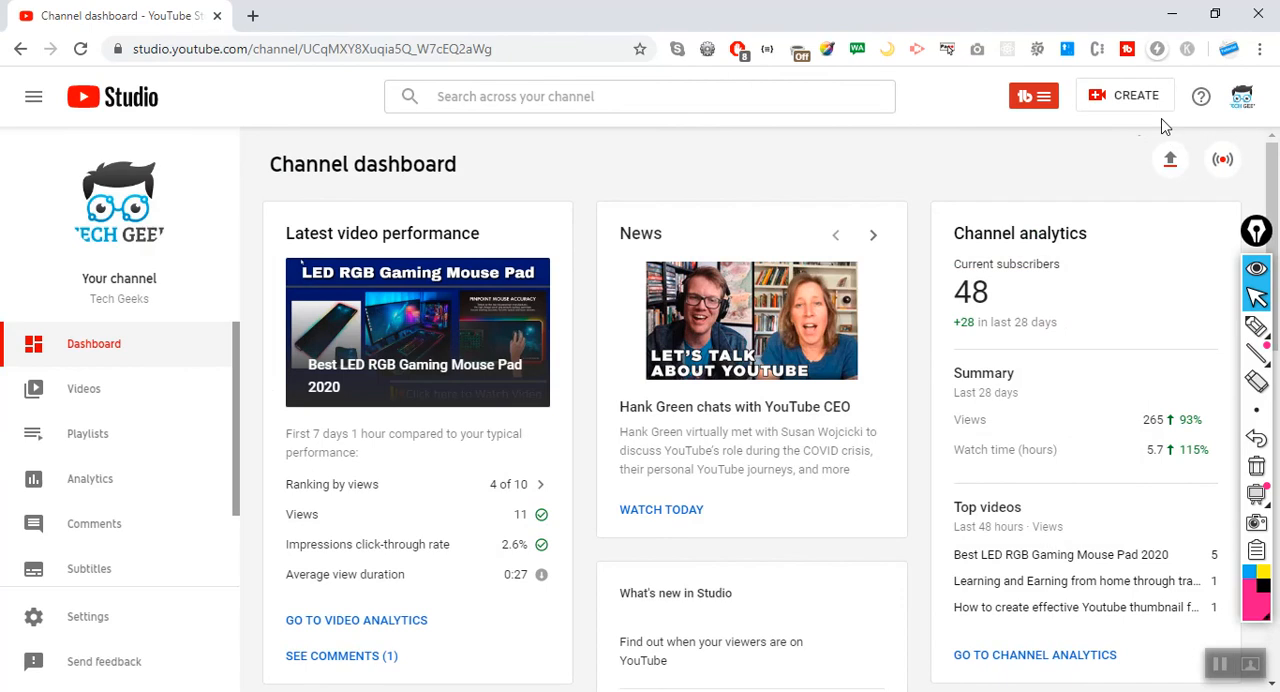
# Open the TubeBuddy account page and bring up the license upgrade plans for the MediaTok channel.
pyautogui.click(1016, 104)
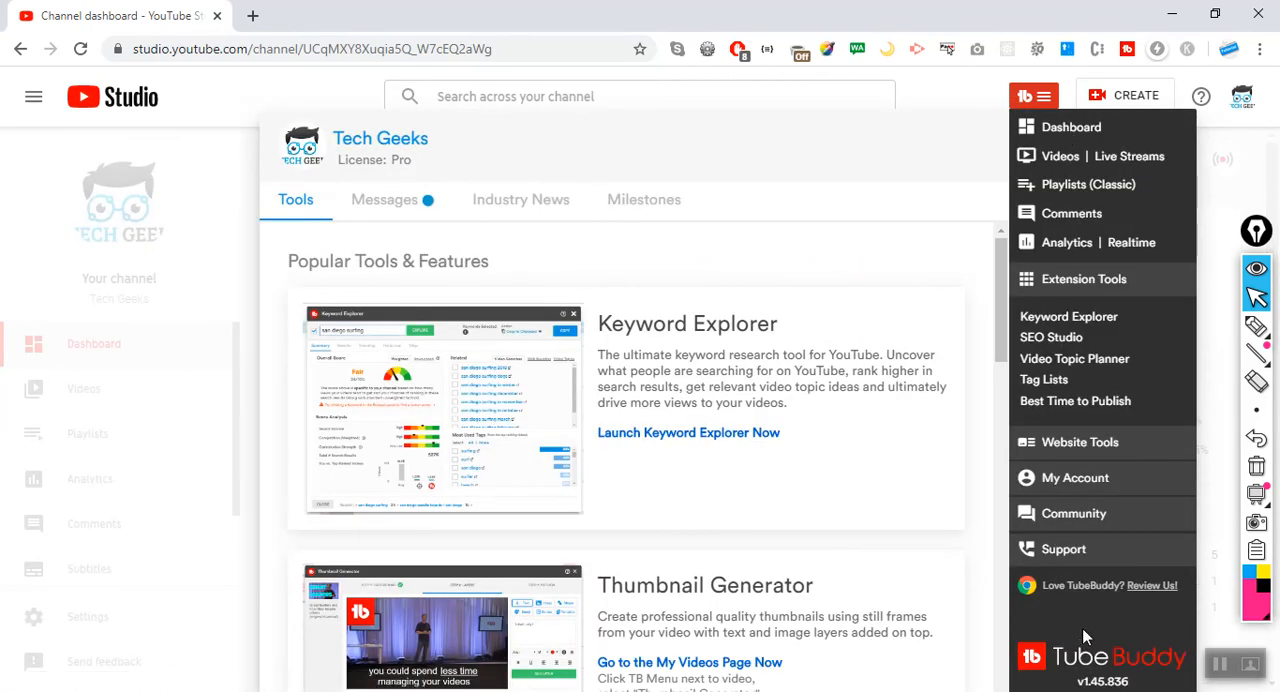
pyautogui.click(1050, 668)
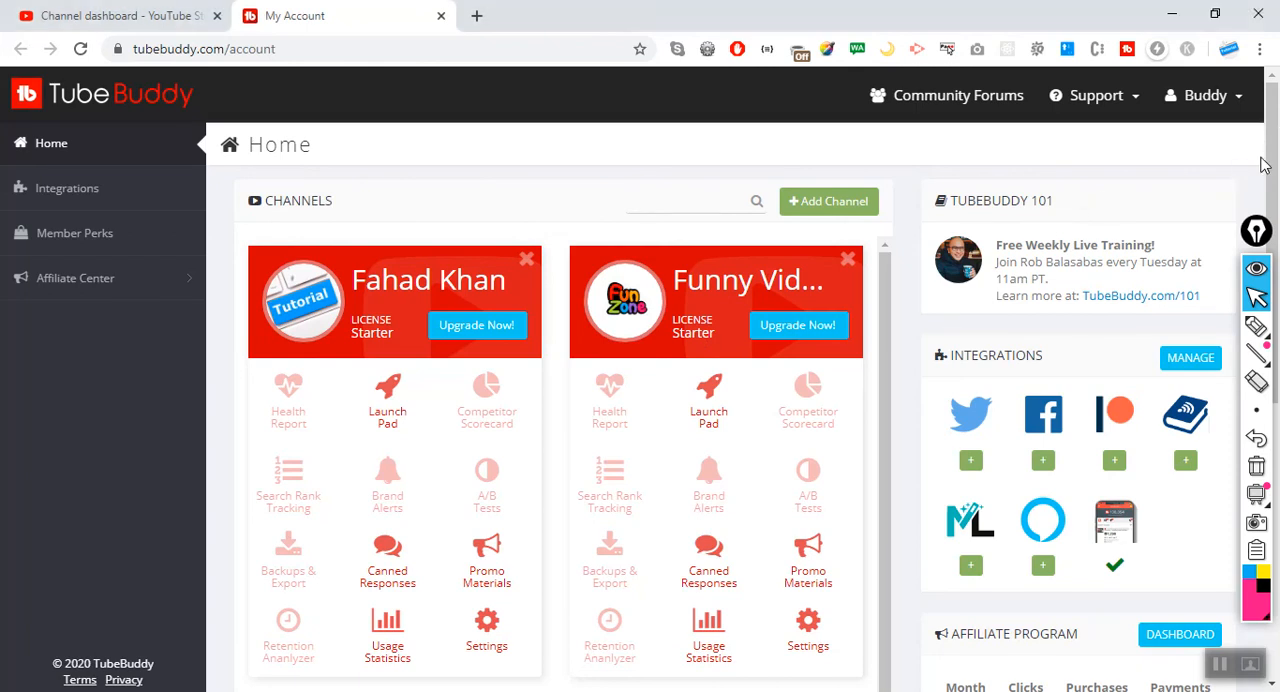
pyautogui.scroll(-10, 851, 300)
pyautogui.scroll(4, 853, 301)
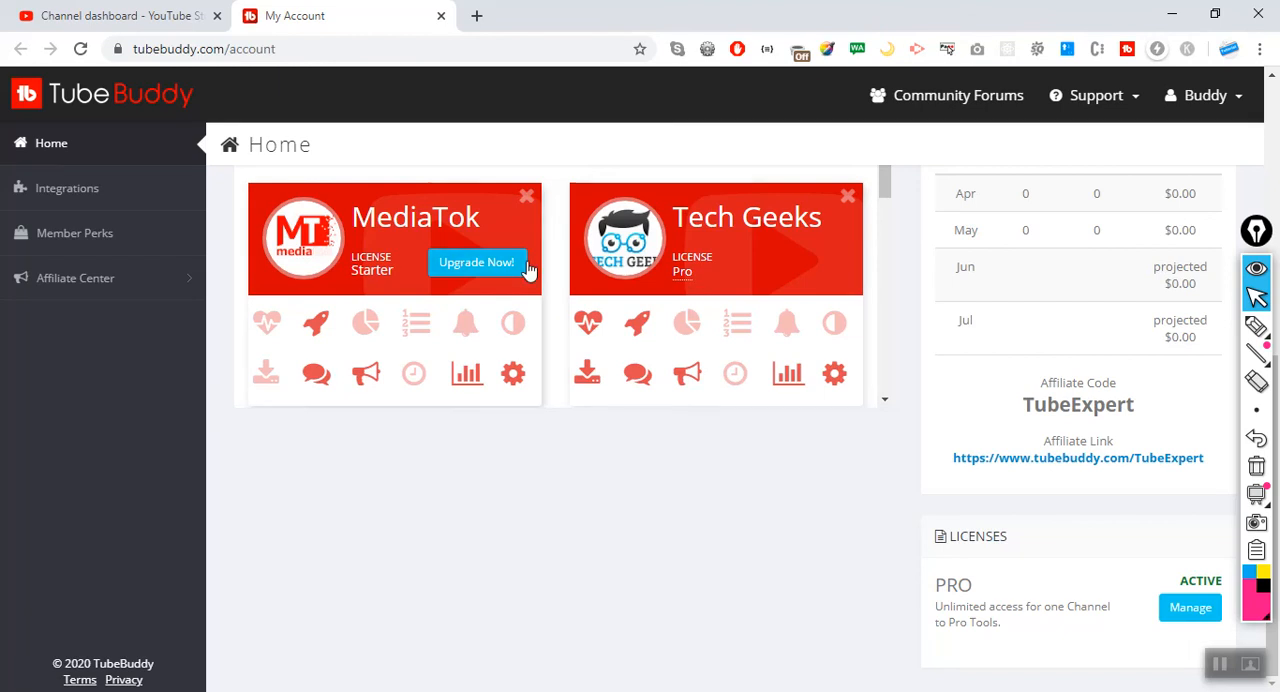
pyautogui.click(462, 276)
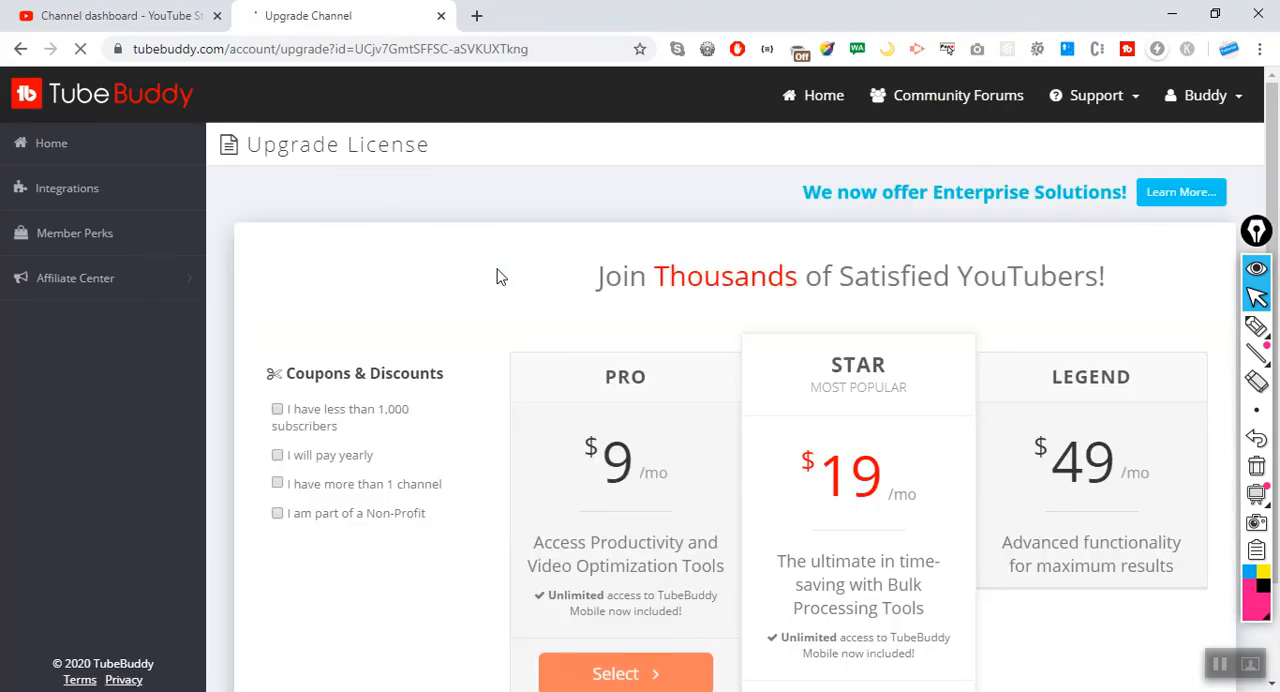
# Review the Pro, Star and Legend plan cards and compare the productivity tools, including the Free plan's limit for Video Topic Planner.
pyautogui.scroll(-1, 502, 277)
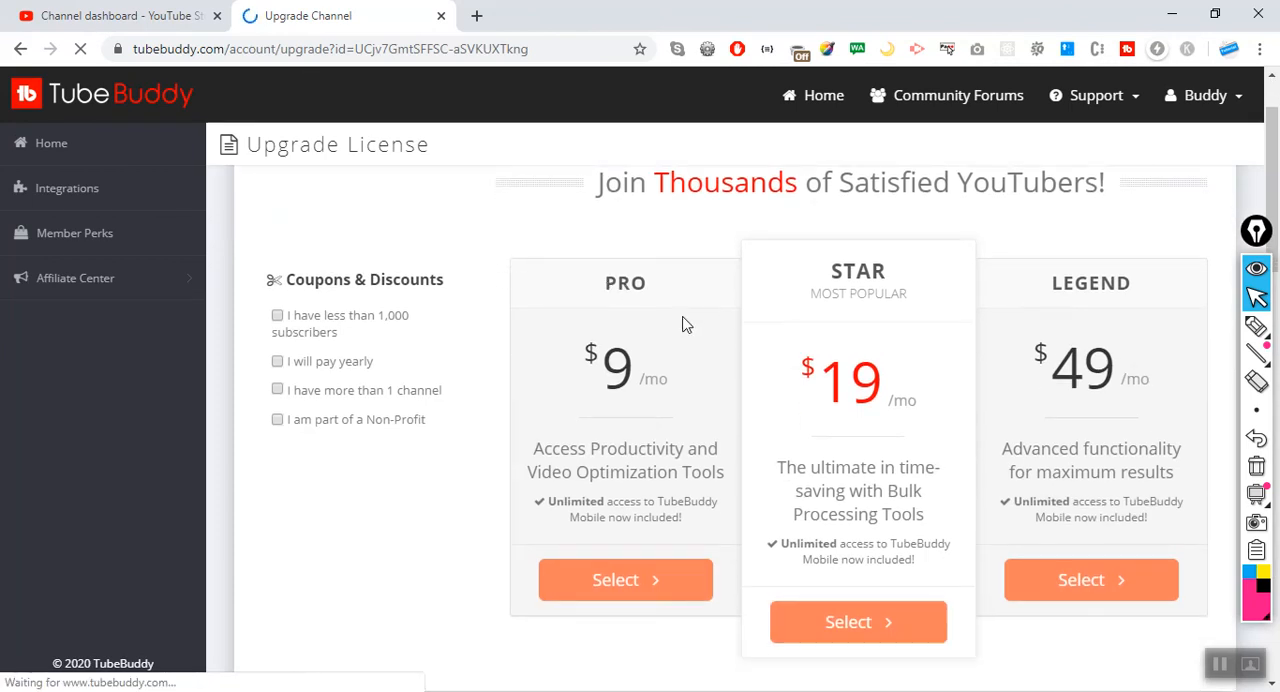
pyautogui.moveTo(619, 282); pyautogui.dragTo(672, 289)
pyautogui.click(634, 286)
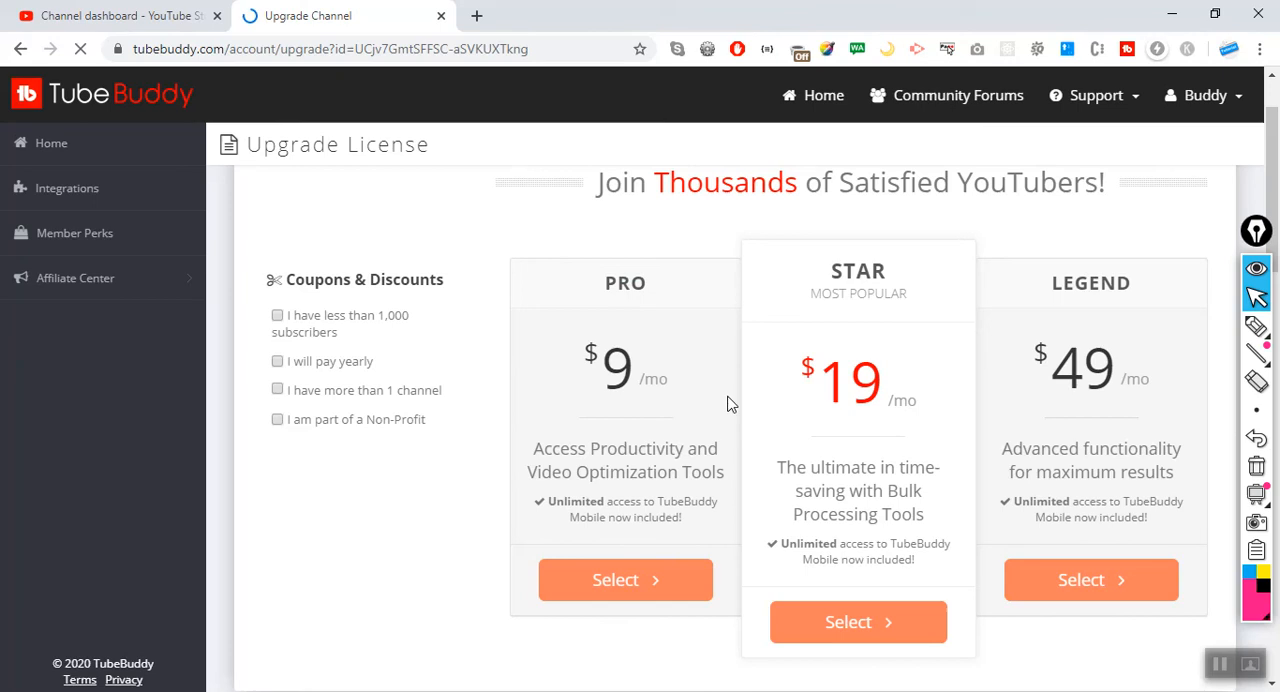
pyautogui.scroll(-3, 707, 381)
pyautogui.scroll(-2, 707, 381)
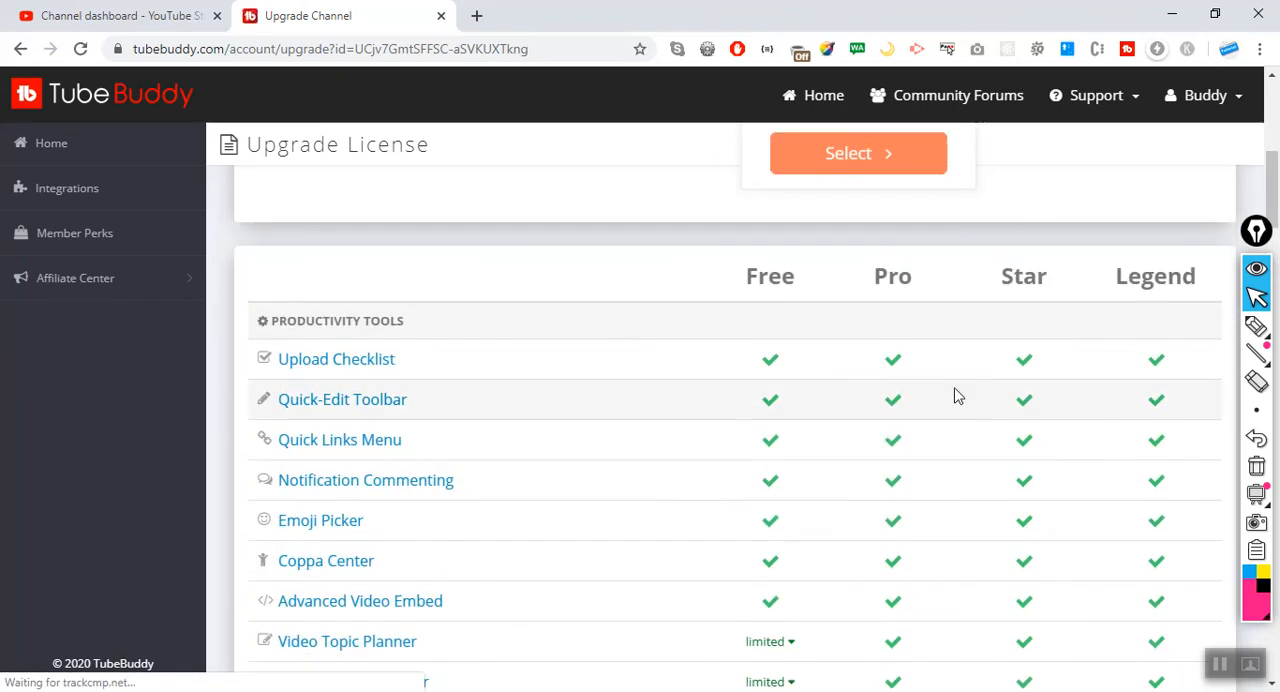
pyautogui.scroll(-1, 955, 393)
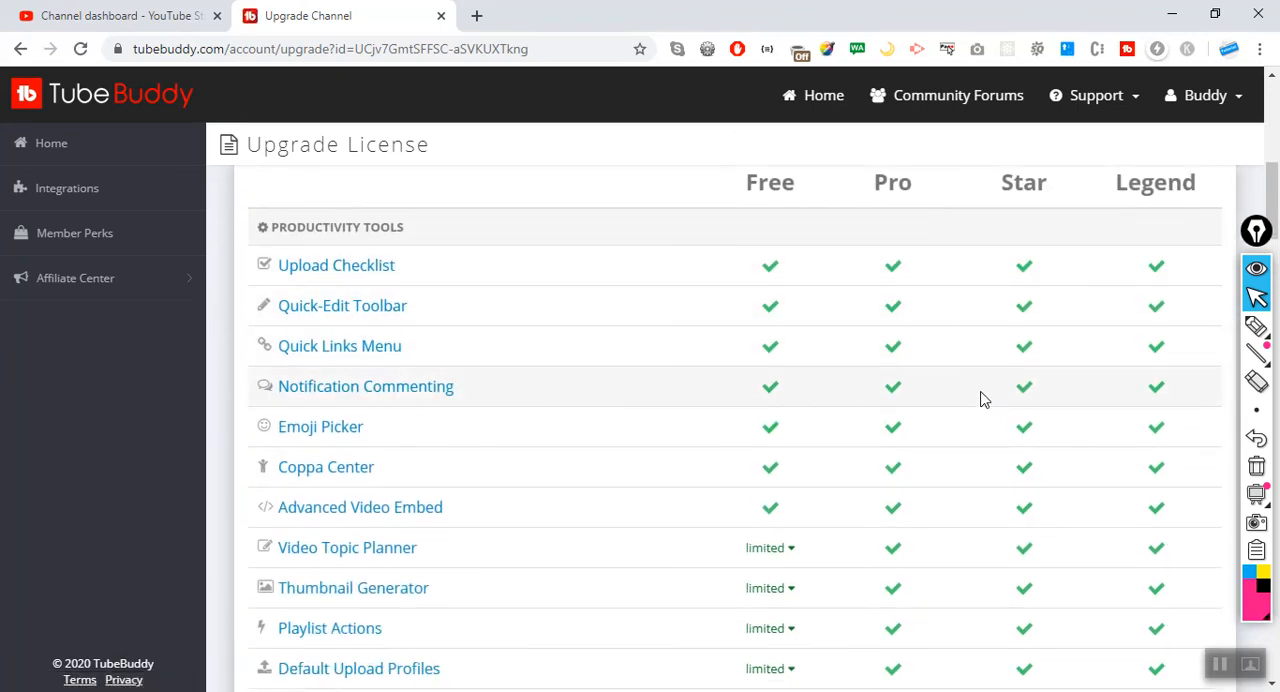
pyautogui.scroll(-2, 980, 398)
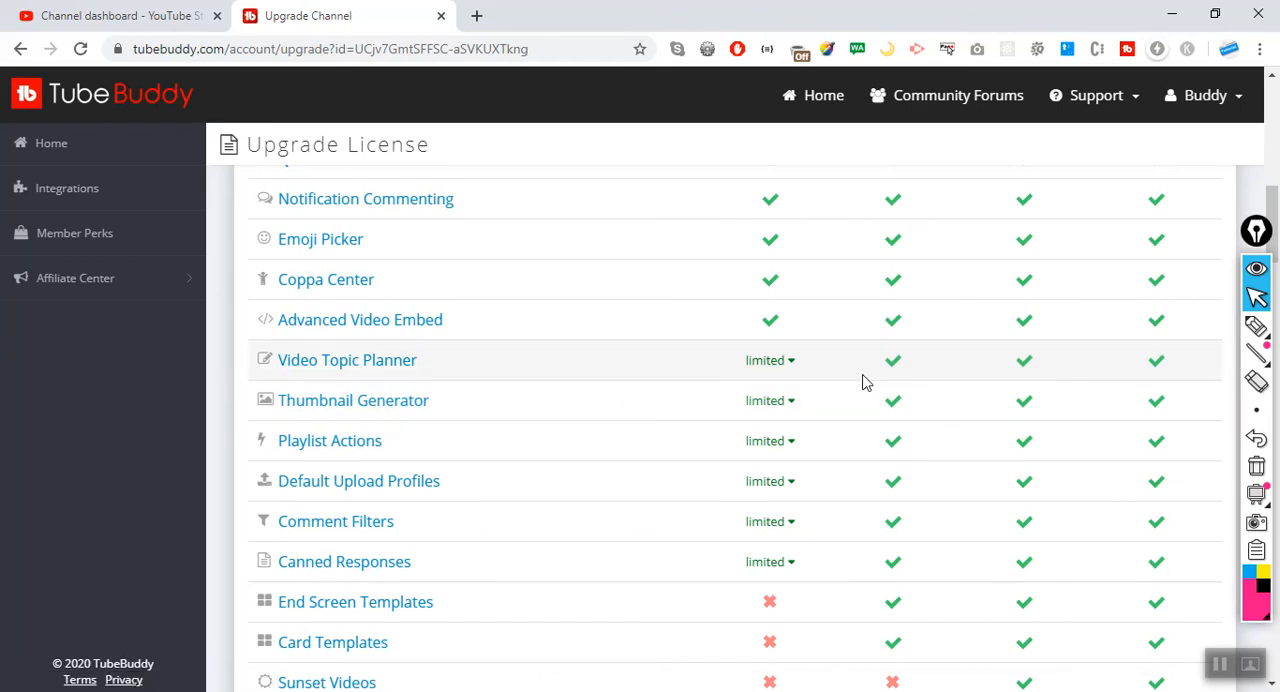
pyautogui.moveTo(766, 372)
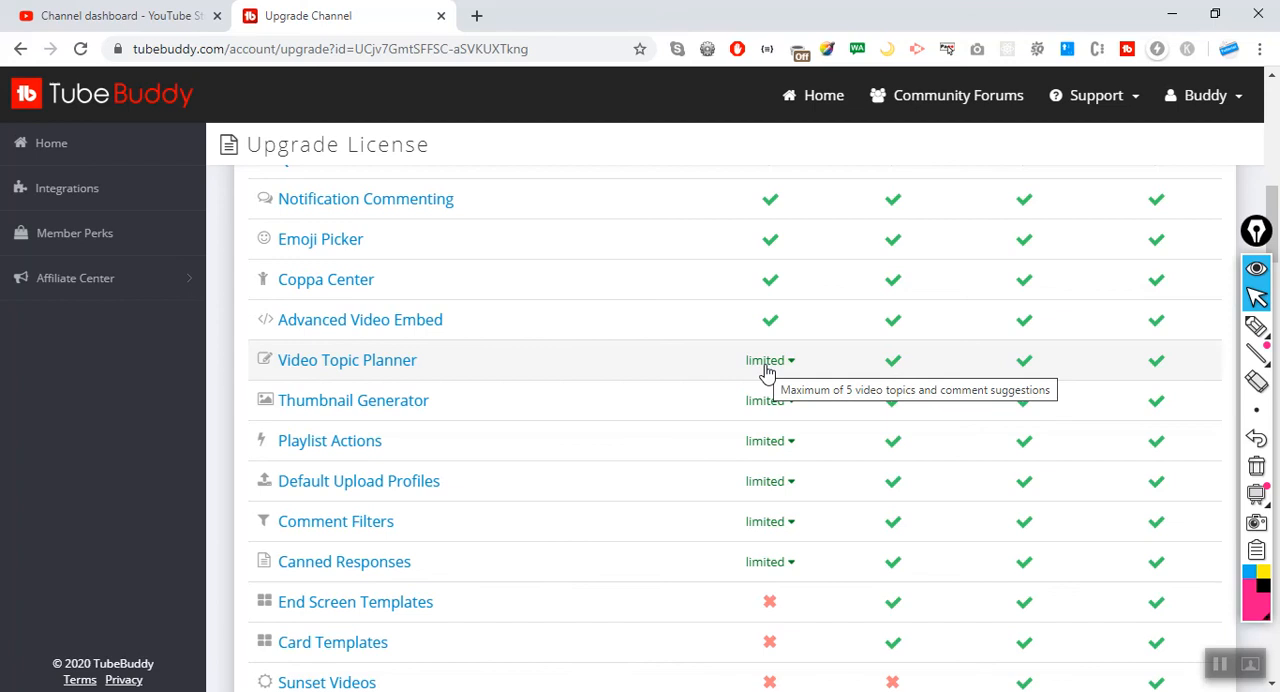
# Compare the remaining productivity tools, the bulk processing tools and the video SEO tools across the Free, Pro, Star and Legend plans.
pyautogui.scroll(-1, 643, 414)
pyautogui.scroll(-1, 643, 414)
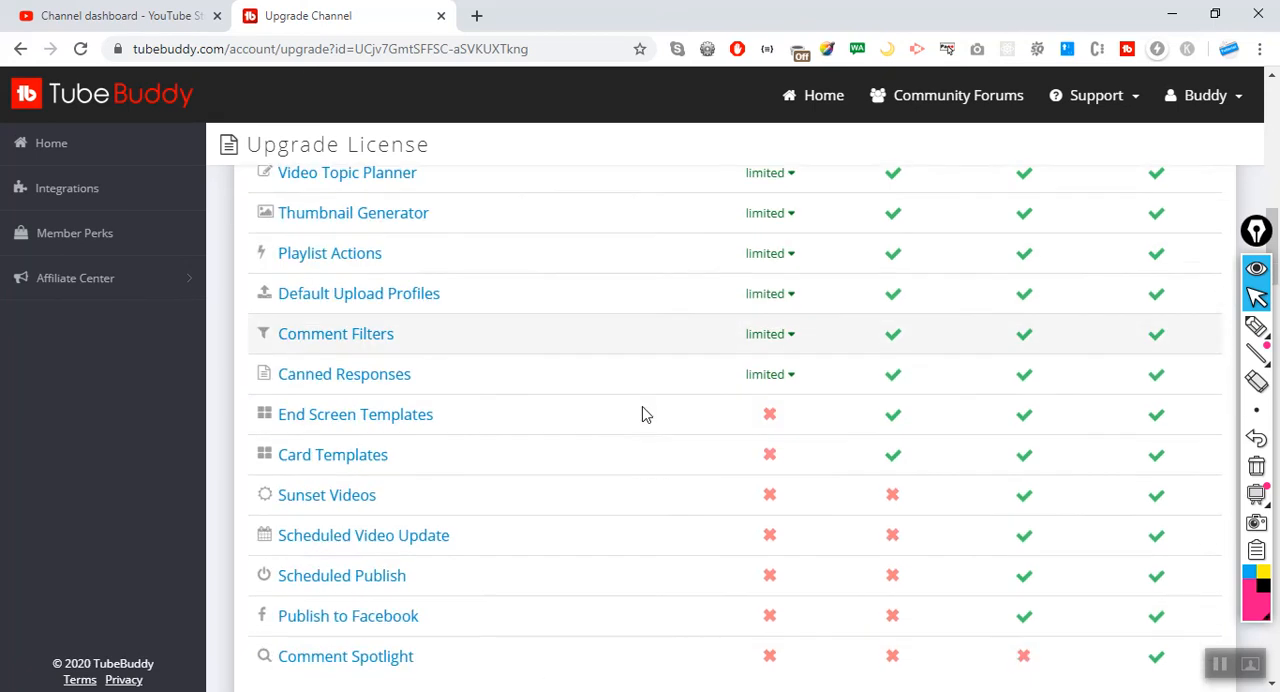
pyautogui.scroll(-2, 643, 414)
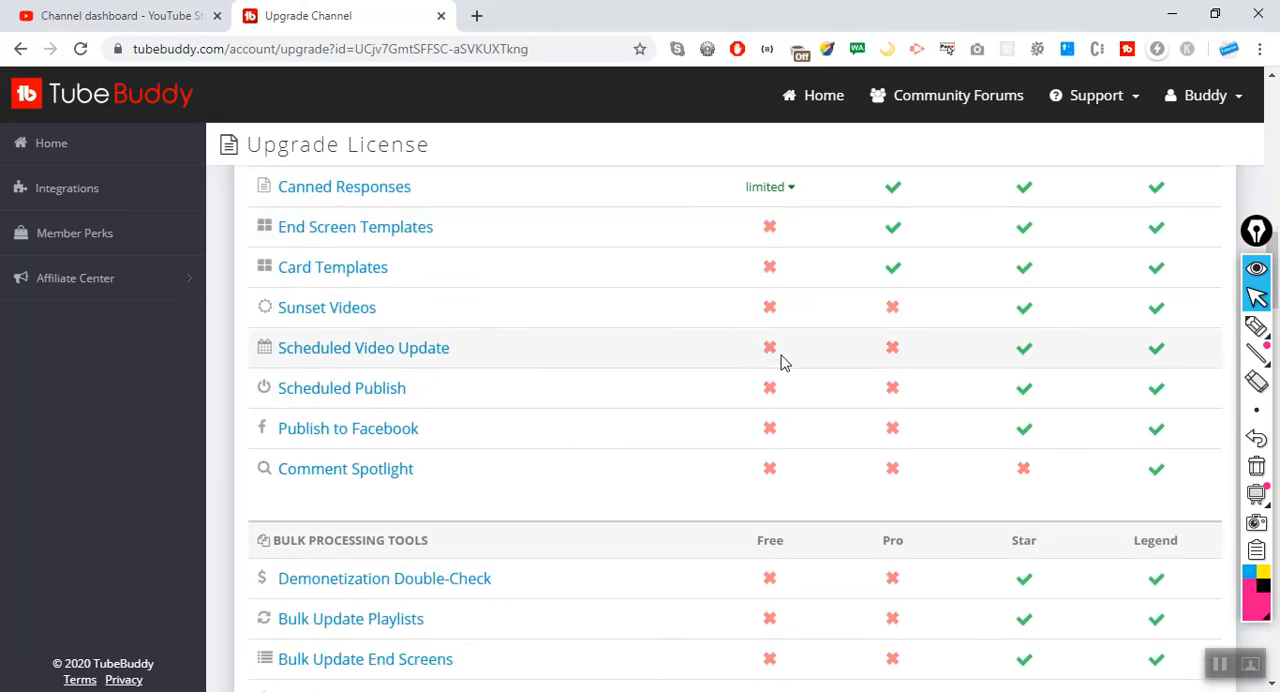
pyautogui.scroll(-2, 897, 290)
pyautogui.scroll(-5, 897, 290)
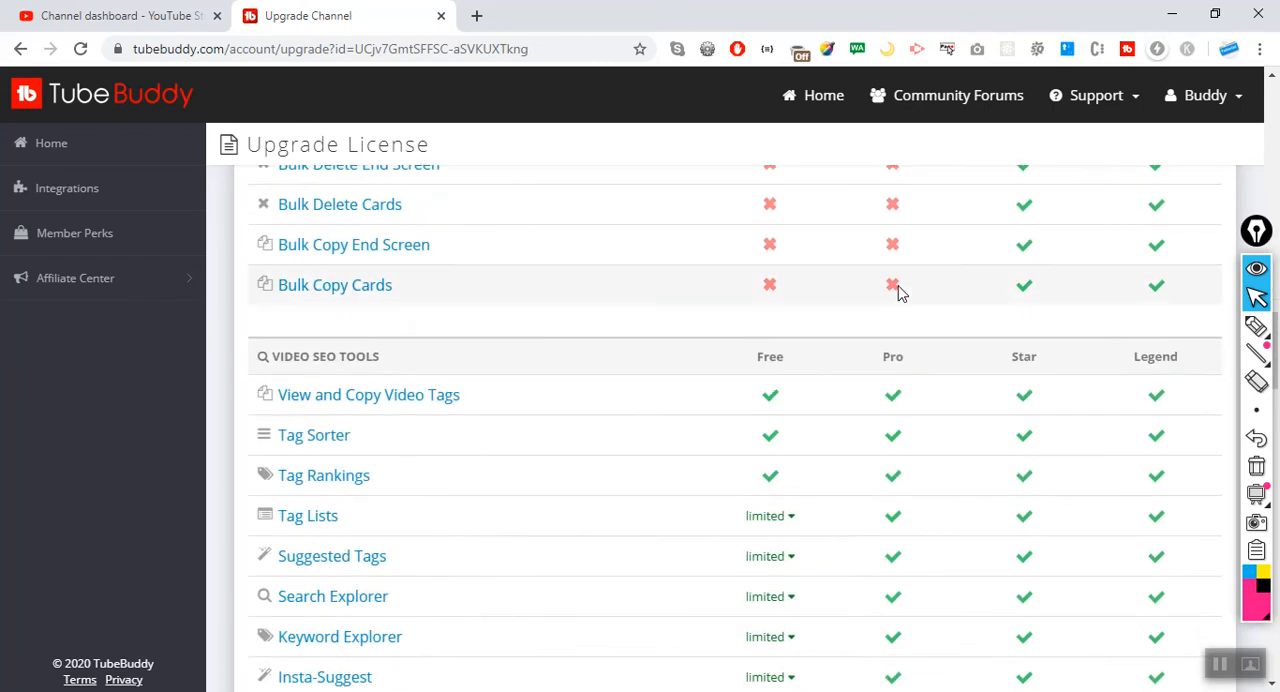
pyautogui.scroll(-2, 897, 290)
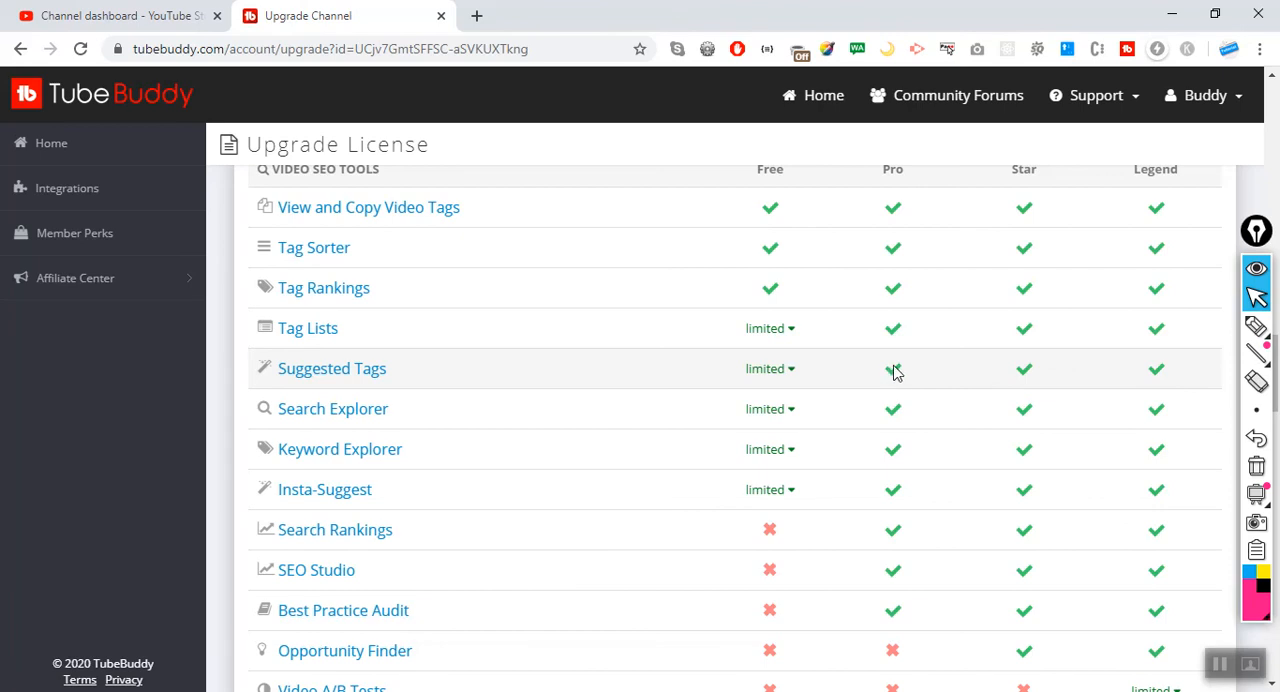
pyautogui.scroll(-1, 555, 578)
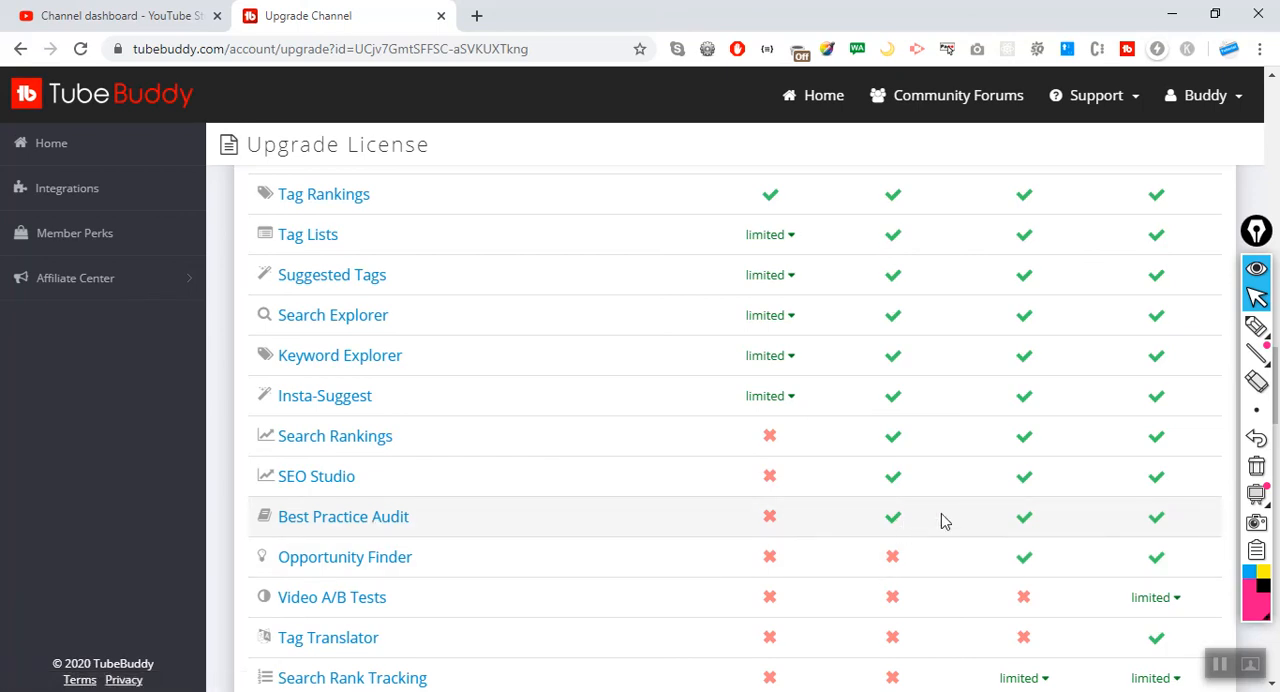
# Select the "I have less than 1,000 subscribers" discount for the license plans and look over the feature comparison again.
pyautogui.scroll(10, 940, 519)
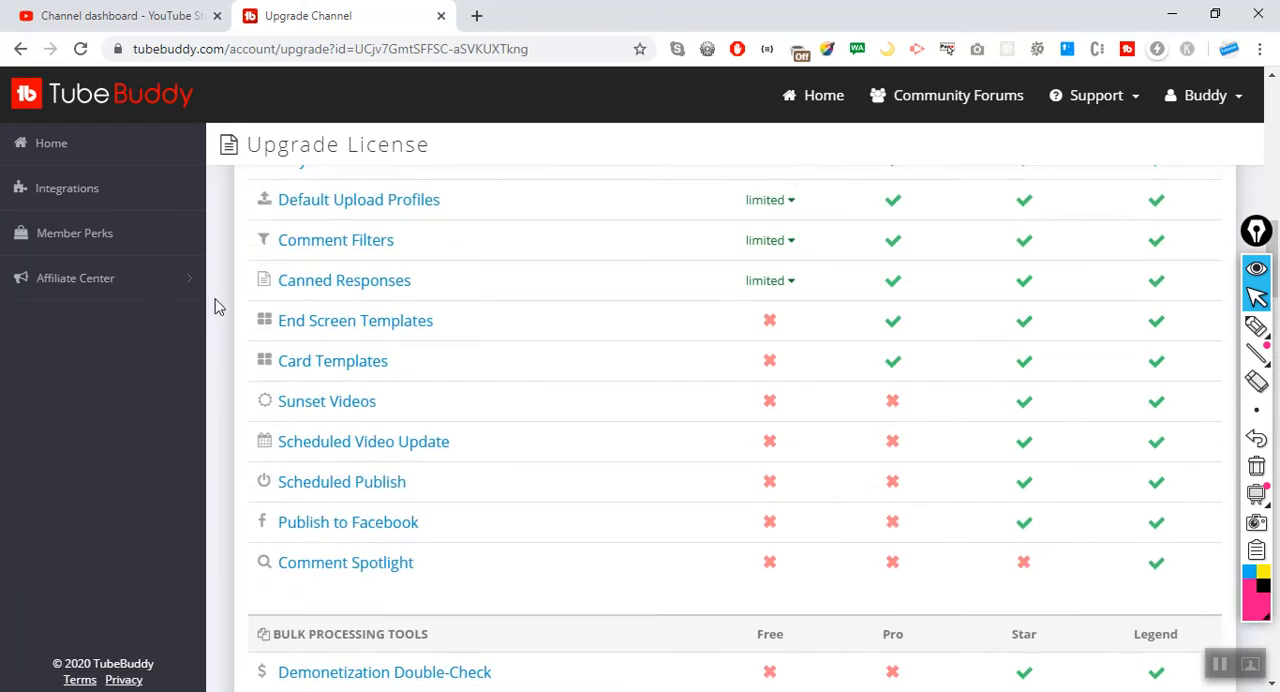
pyautogui.scroll(10, 215, 307)
pyautogui.scroll(-3, 355, 312)
pyautogui.scroll(2, 397, 291)
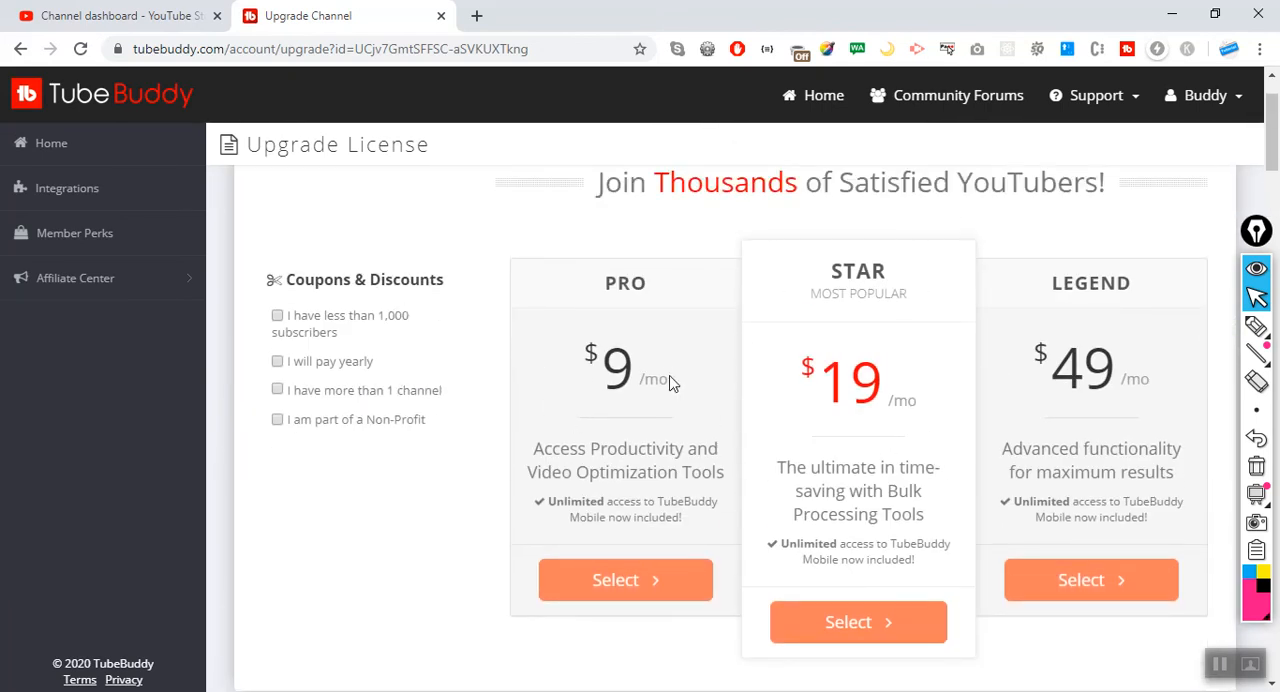
pyautogui.click(277, 317)
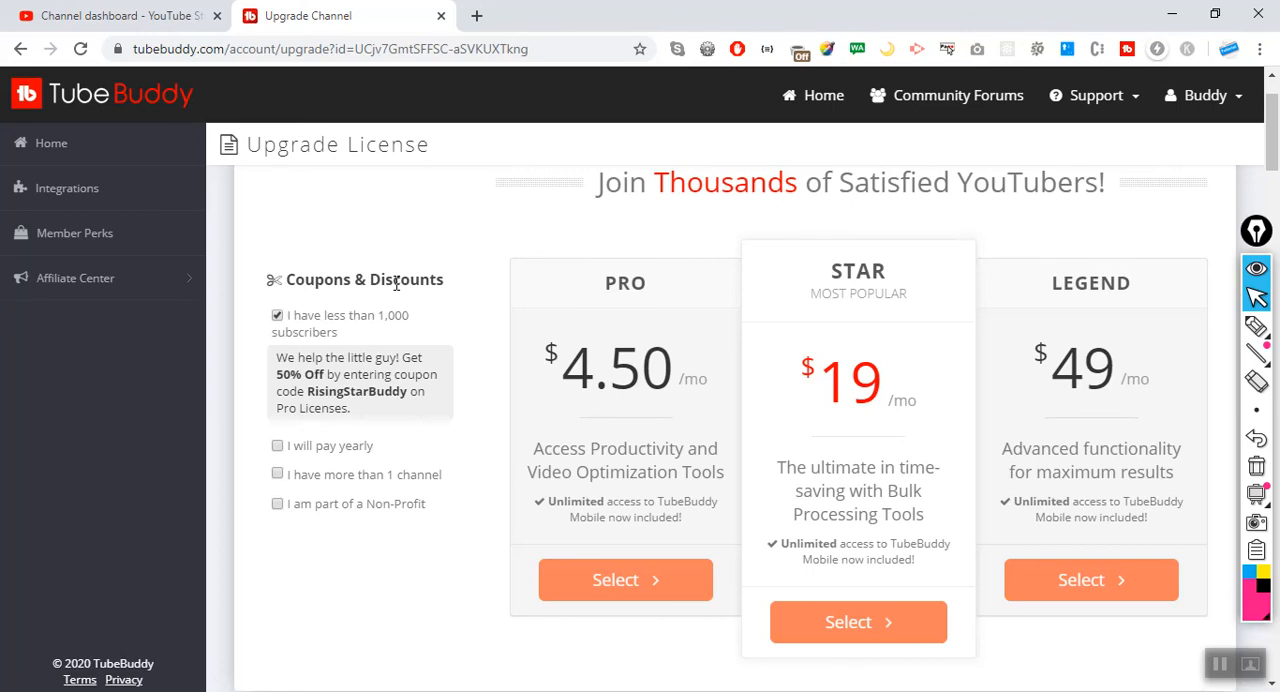
pyautogui.scroll(-5, 571, 280)
pyautogui.scroll(-2, 600, 295)
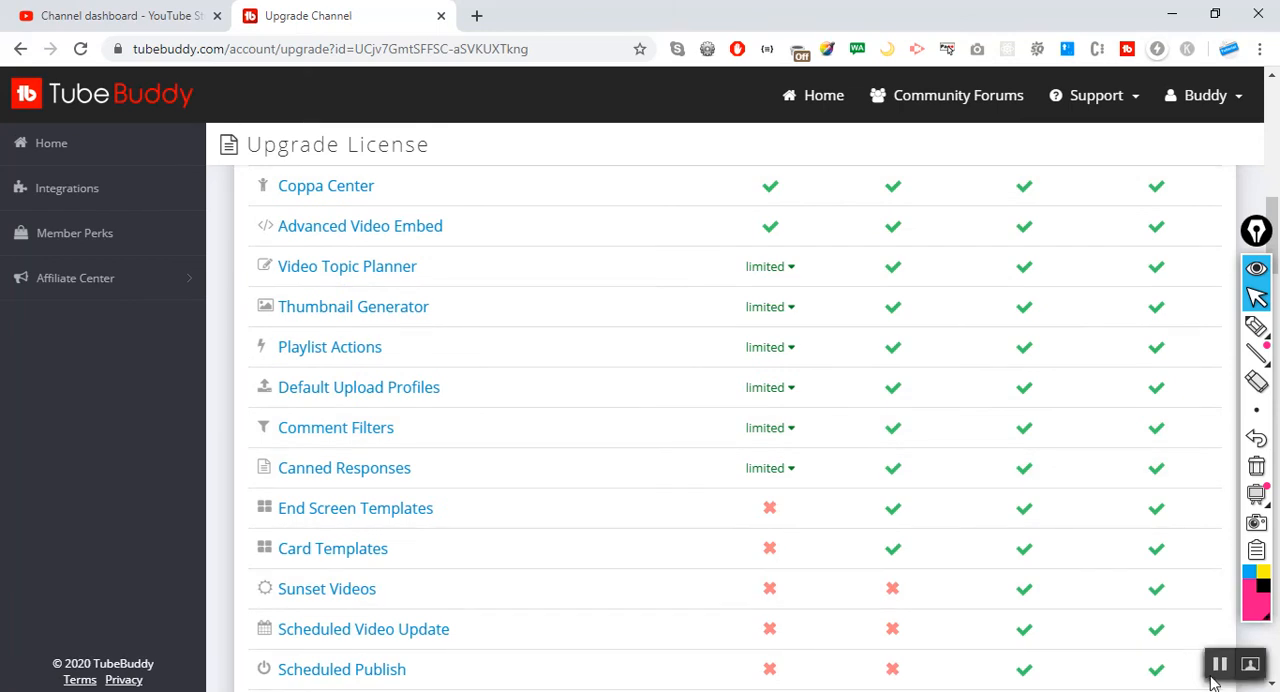